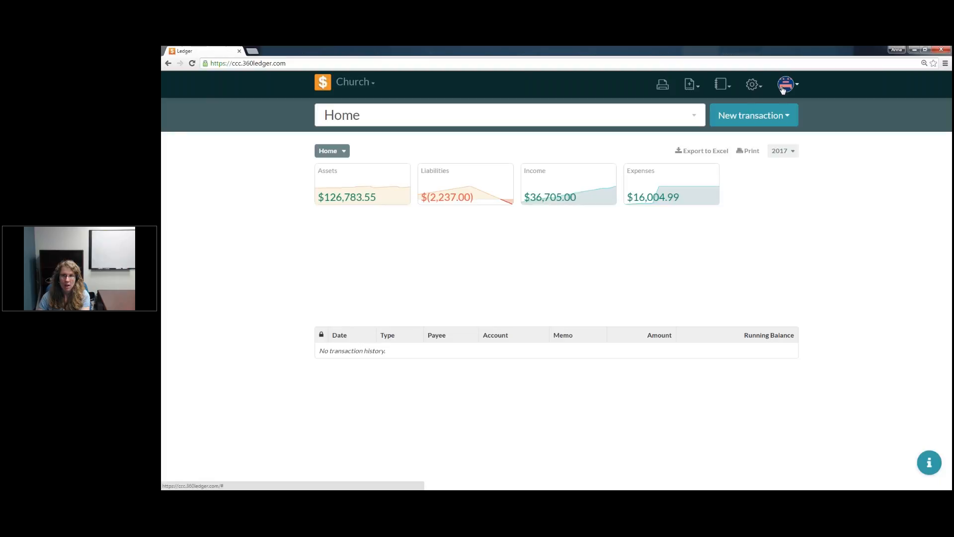
# Step: Sign out and back in with the saved credentials, and open the Books settings
pyautogui.click(769, 128)
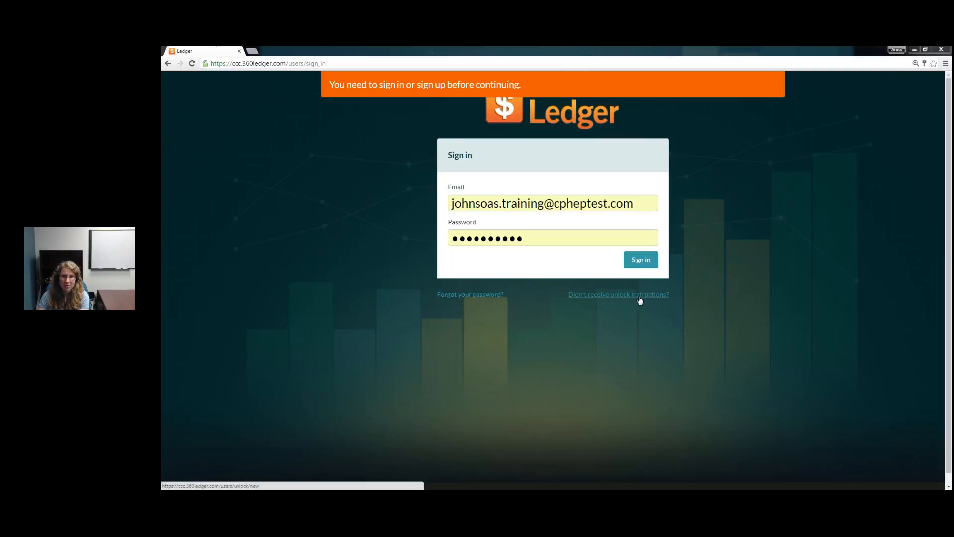
pyautogui.click(644, 261)
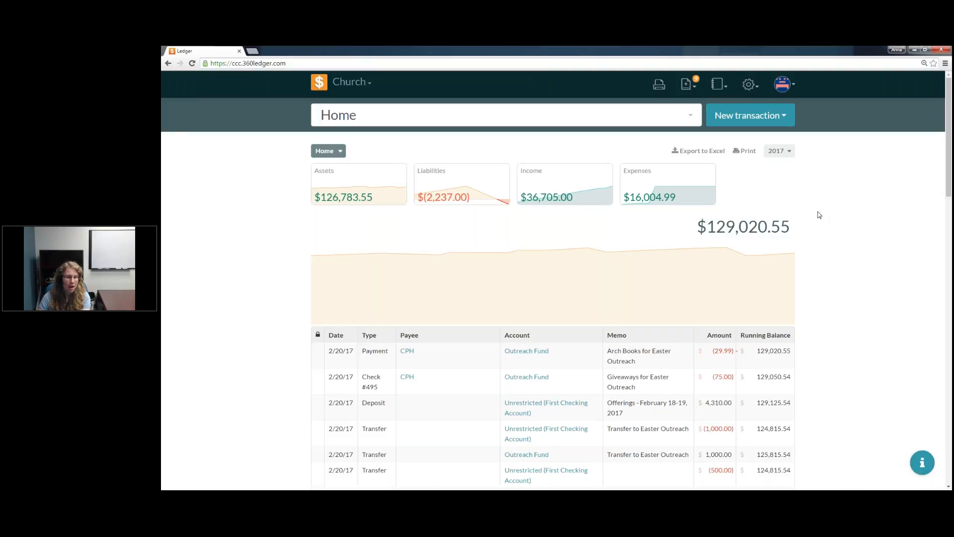
pyautogui.click(750, 86)
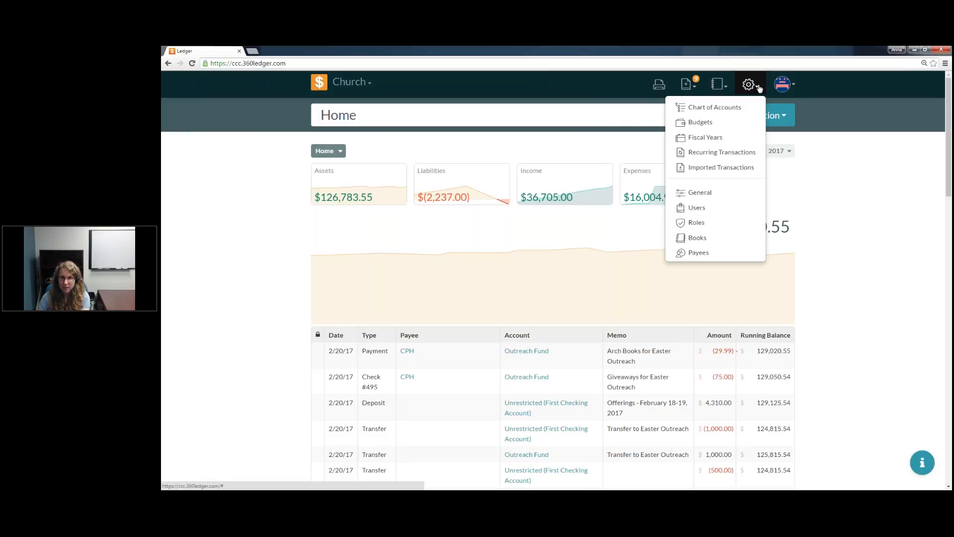
pyautogui.click(696, 242)
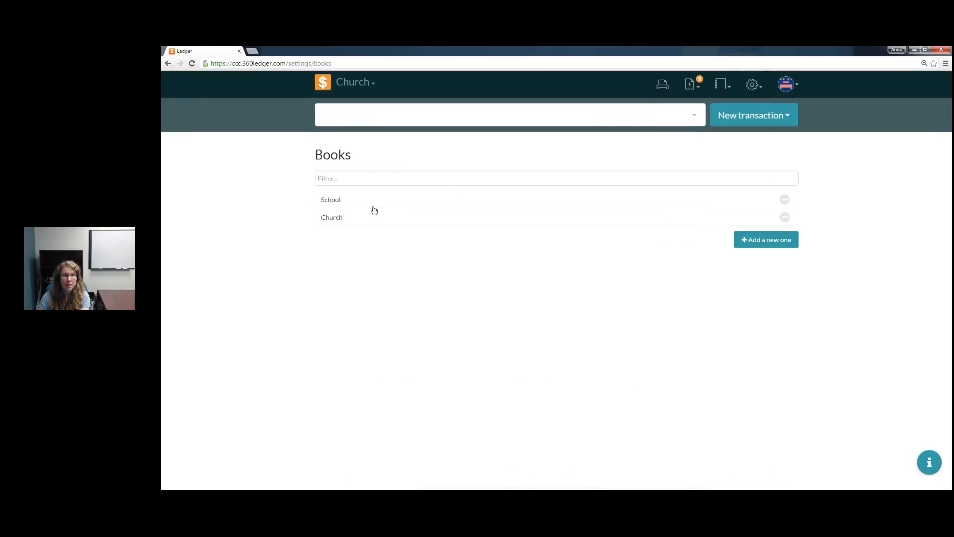
# Step: Filter the list of books by "Church" and clear the filter again
pyautogui.click(332, 179)
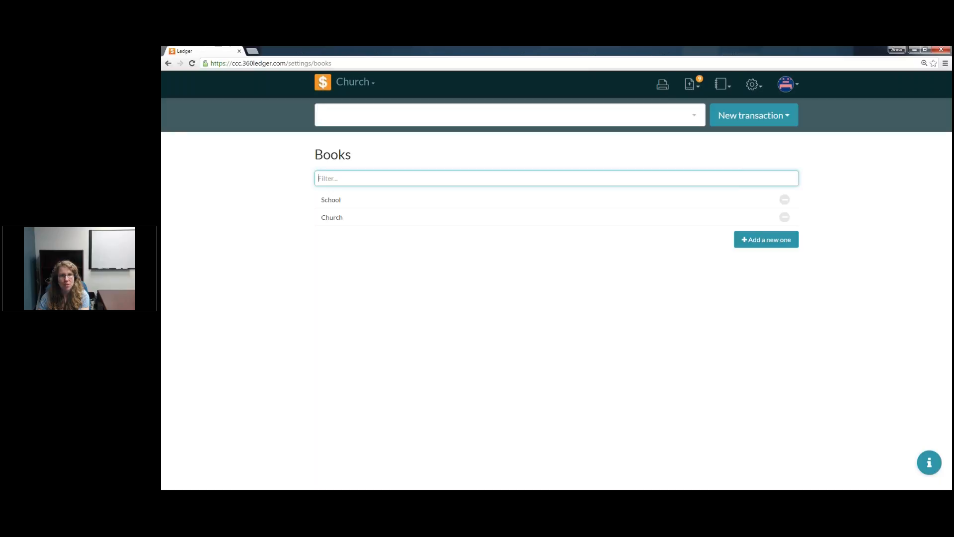
pyautogui.write('Church')
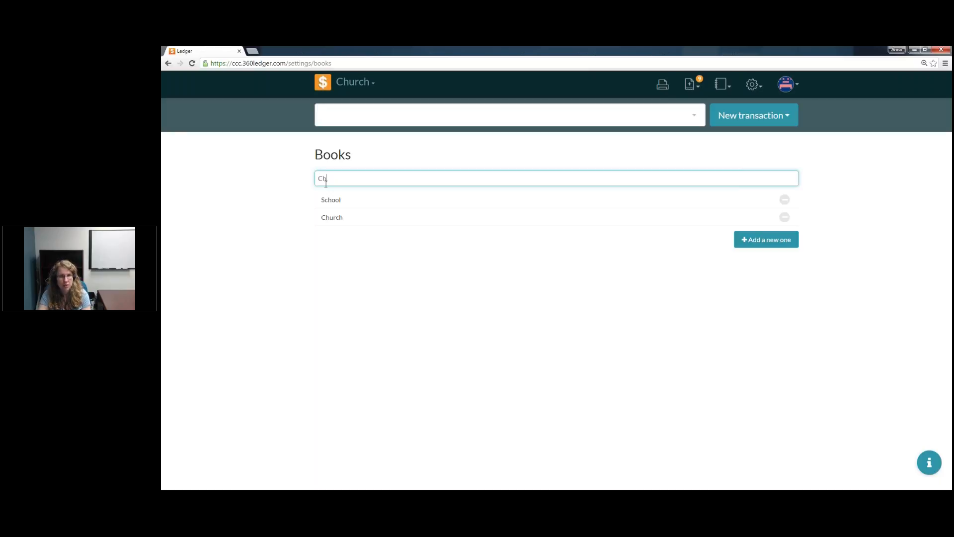
pyautogui.doubleClick(325, 183)
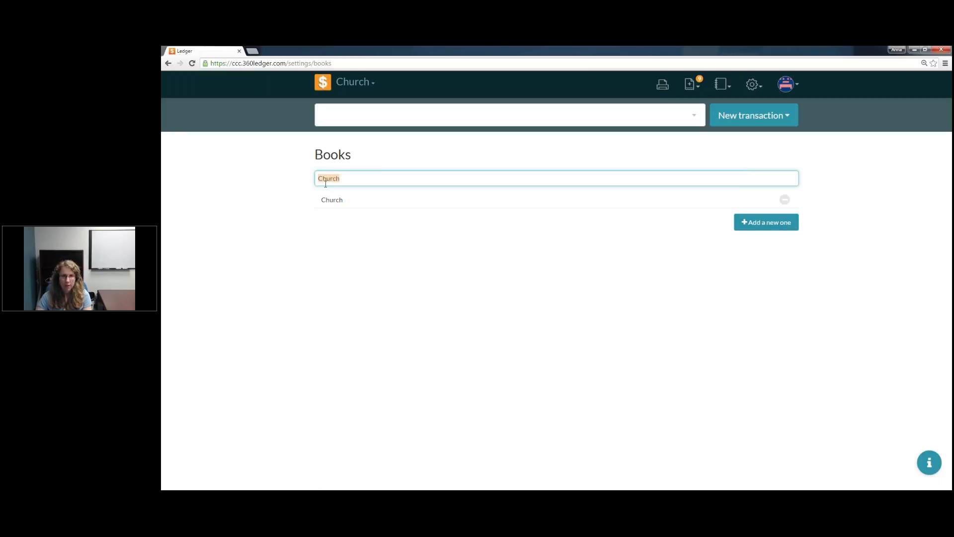
pyautogui.press('BackSpace')
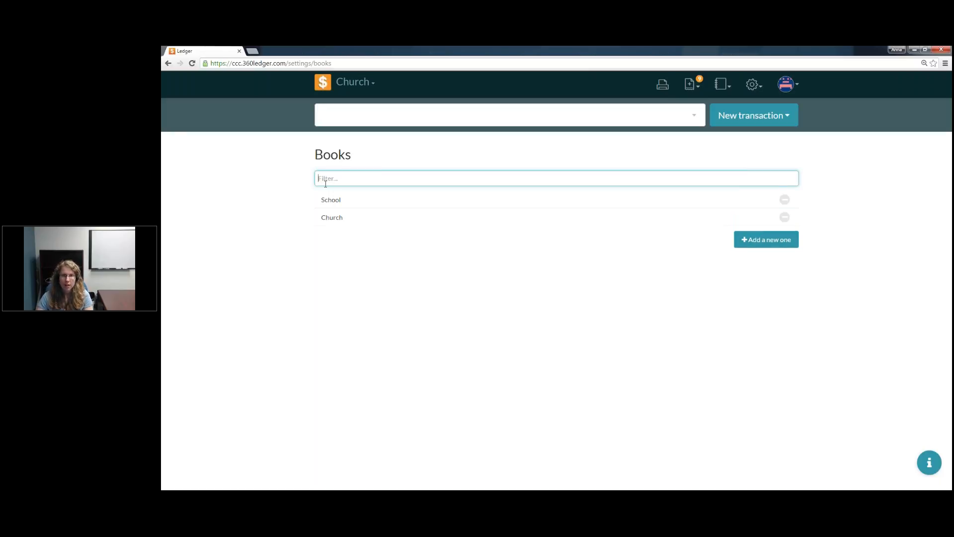
pyautogui.click(773, 245)
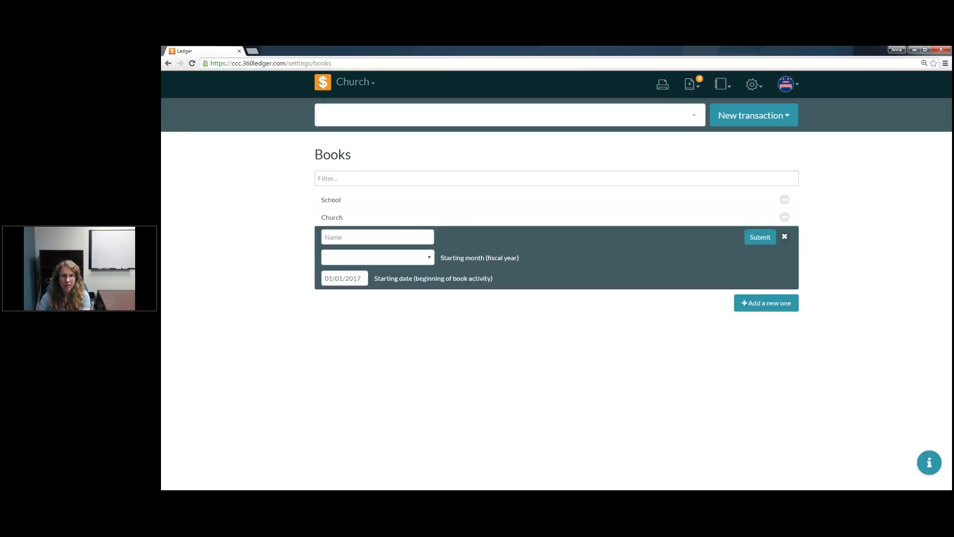
pyautogui.click(351, 238)
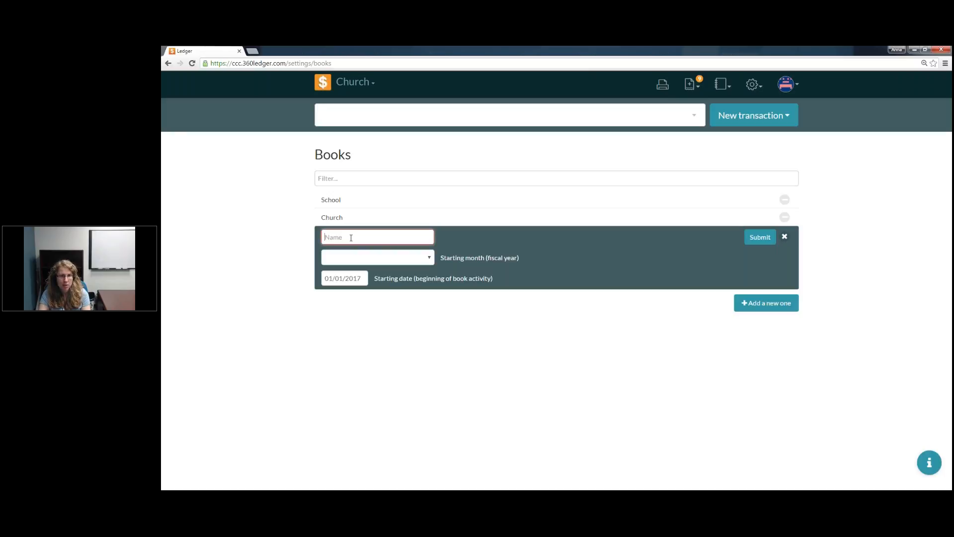
pyautogui.write('P')
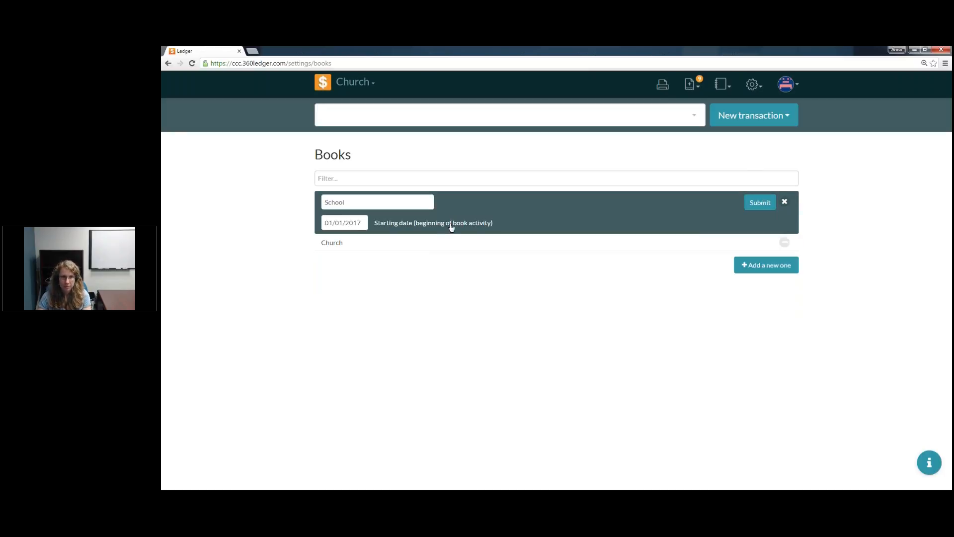
pyautogui.doubleClick(345, 201)
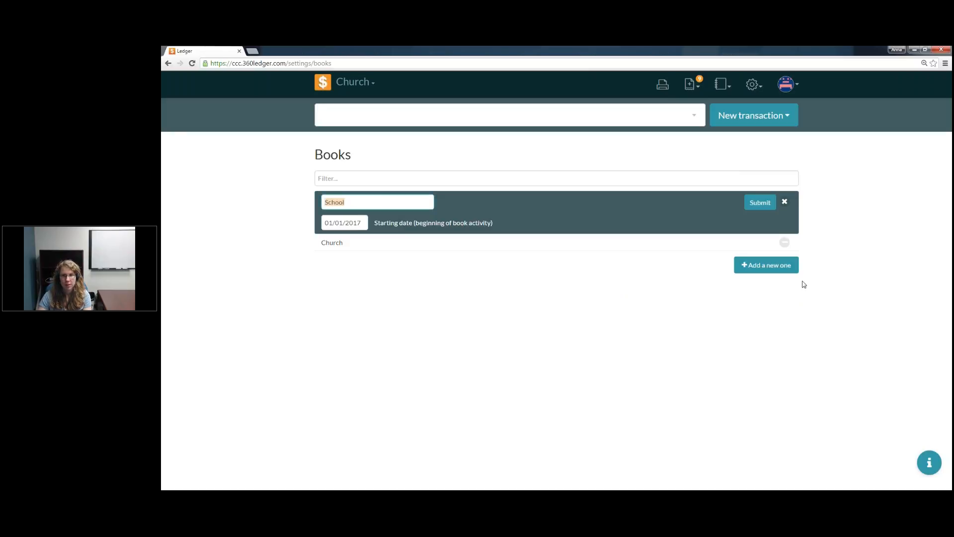
# Step: Start a new book named Preschool with January as the starting month of its fiscal year
pyautogui.click(782, 267)
pyautogui.click(370, 238)
pyautogui.write('P')
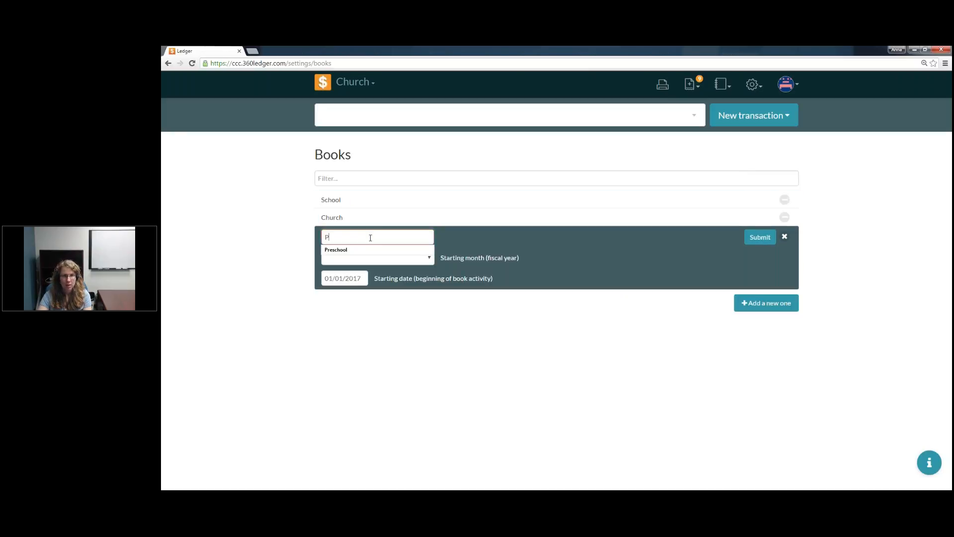
pyautogui.write('reschool')
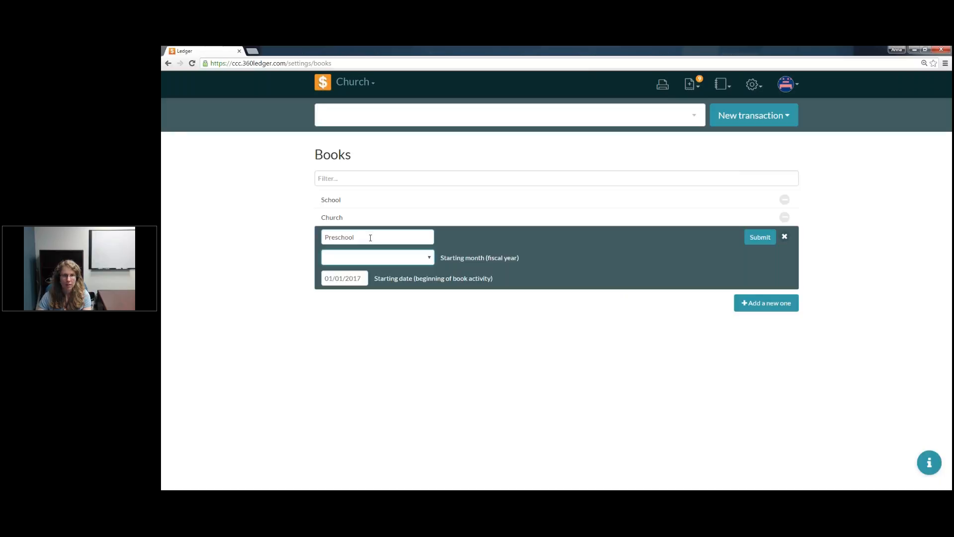
pyautogui.click(395, 260)
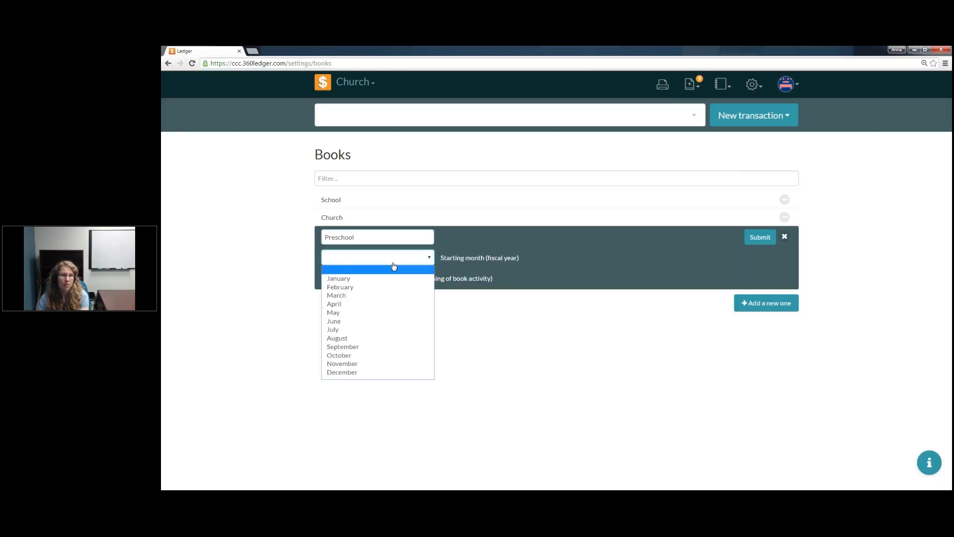
pyautogui.click(391, 277)
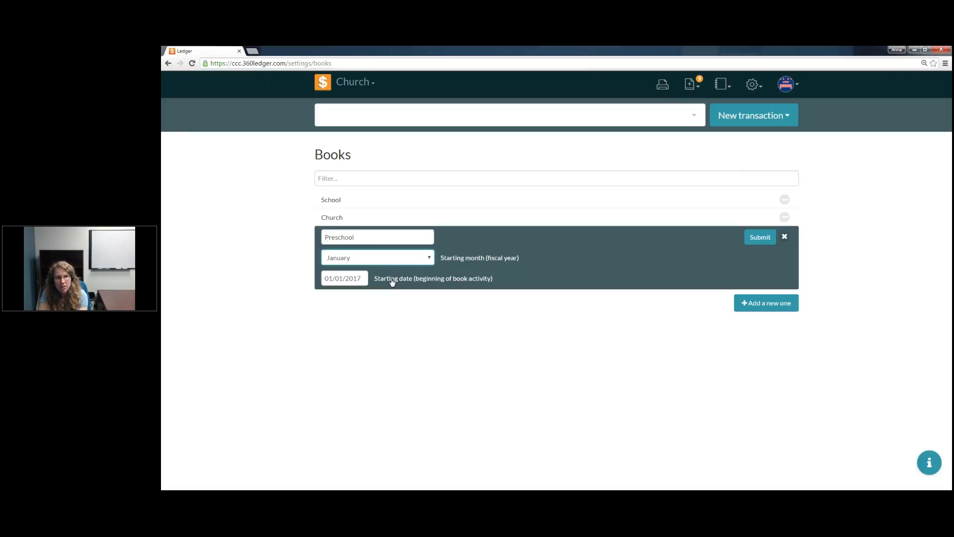
pyautogui.click(422, 259)
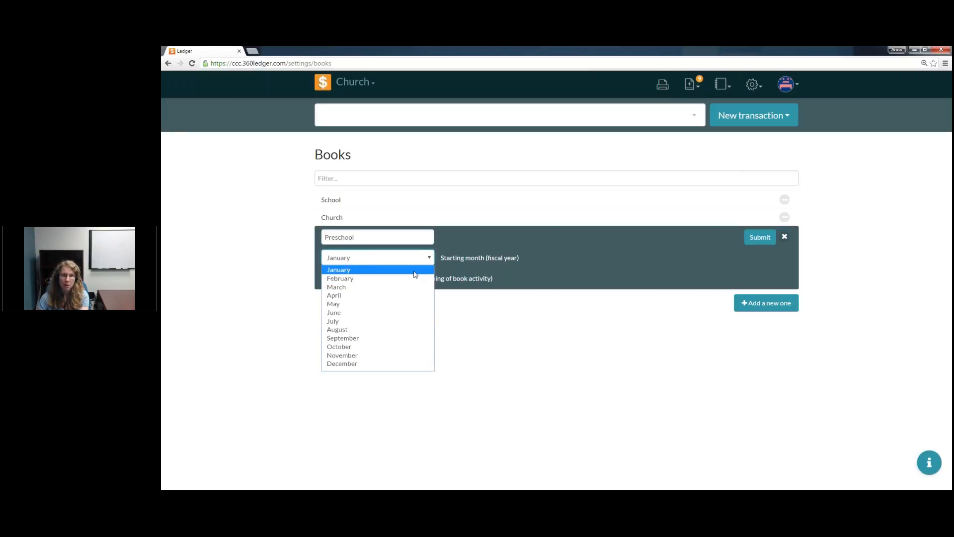
pyautogui.click(415, 271)
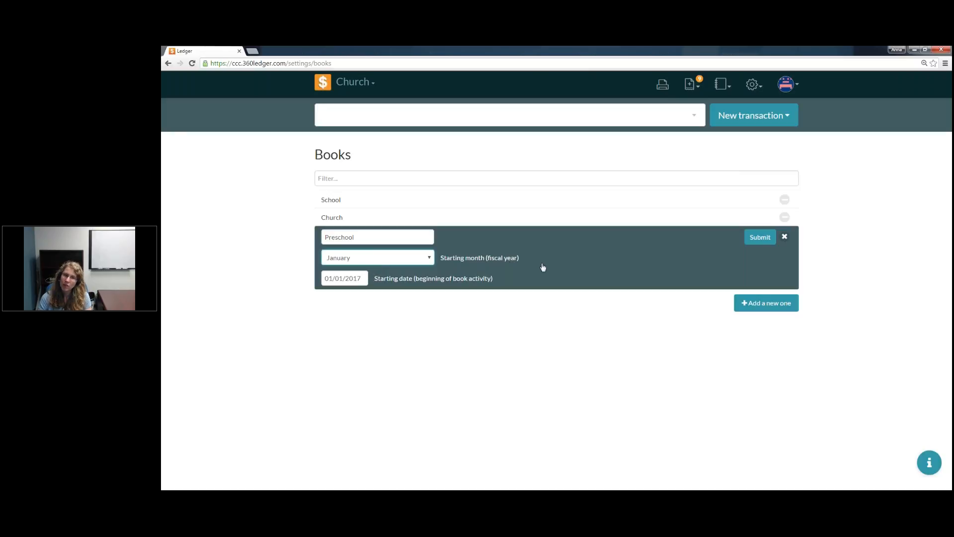
# Step: Keep 01/01/2017 as the starting date of book activity and submit the new Preschool book
pyautogui.moveTo(539, 264); pyautogui.dragTo(444, 266)
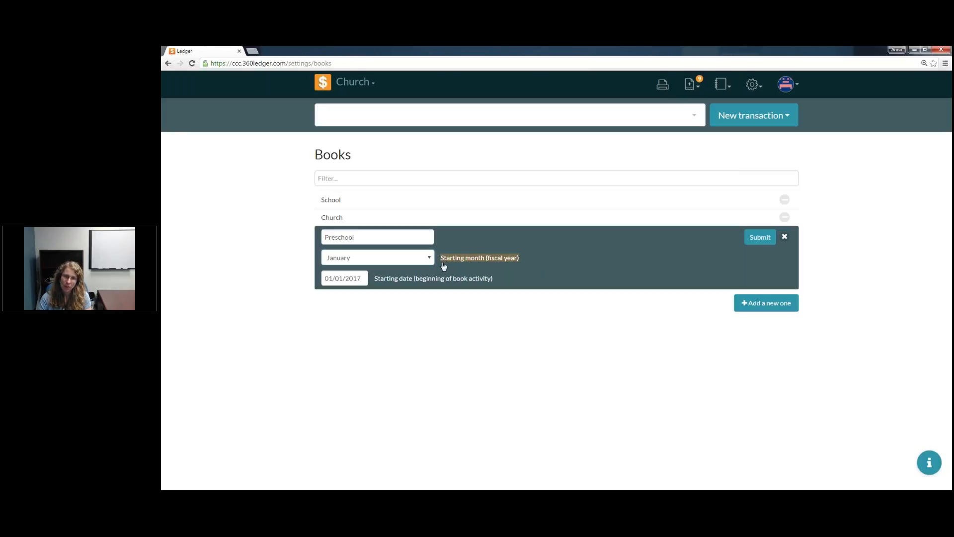
pyautogui.click(448, 285)
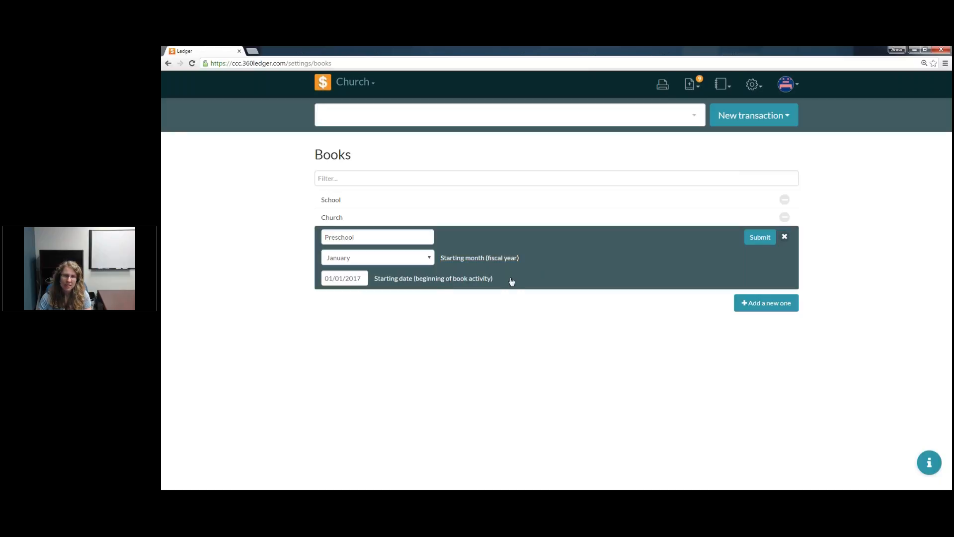
pyautogui.moveTo(509, 279); pyautogui.dragTo(377, 283)
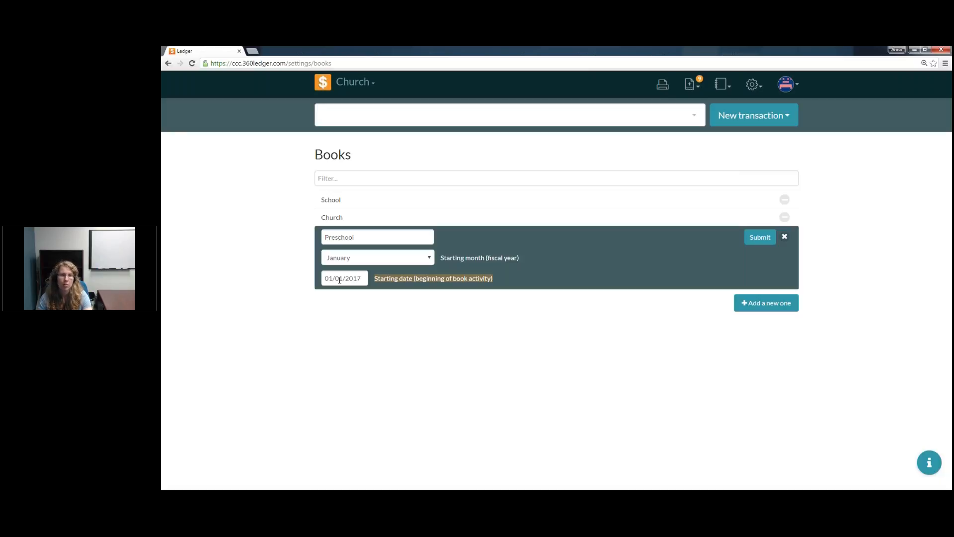
pyautogui.click(339, 280)
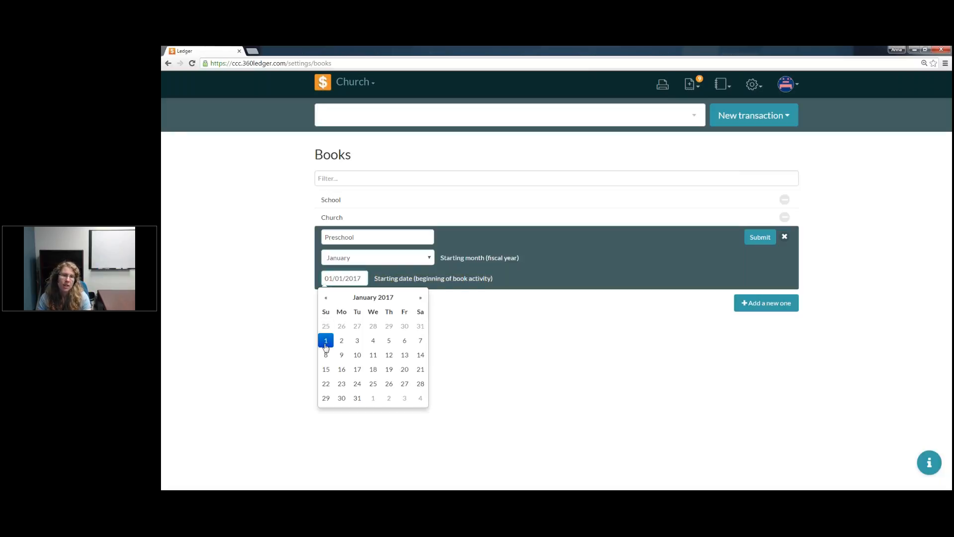
pyautogui.click(777, 386)
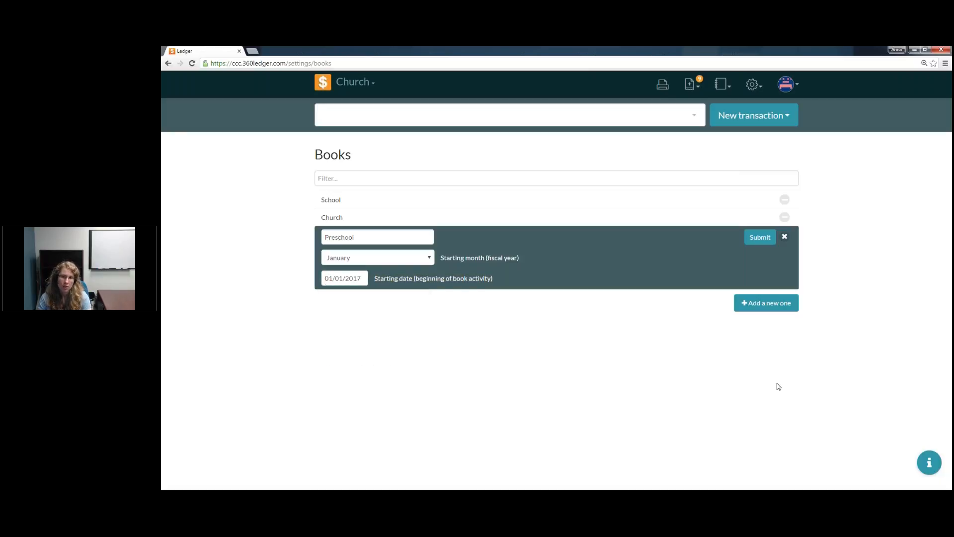
pyautogui.click(766, 243)
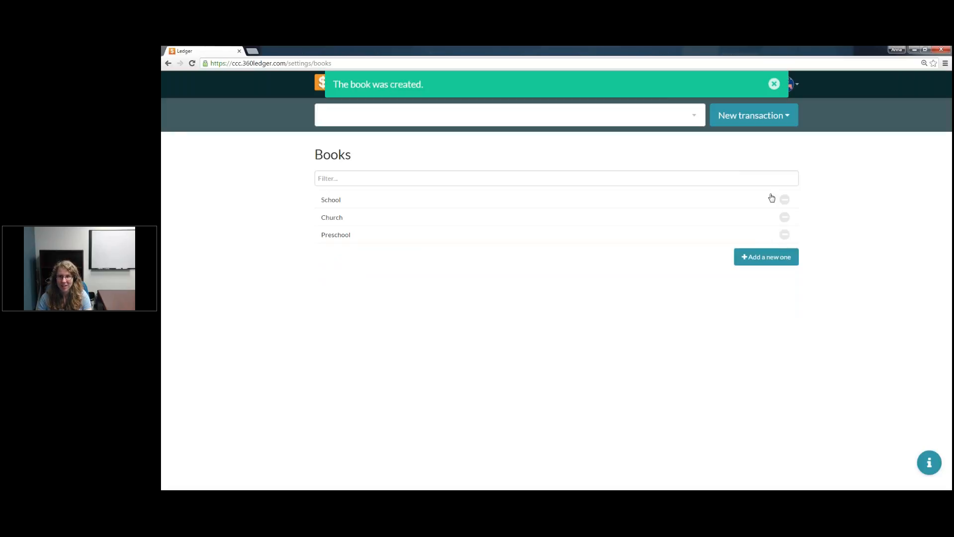
pyautogui.click(774, 84)
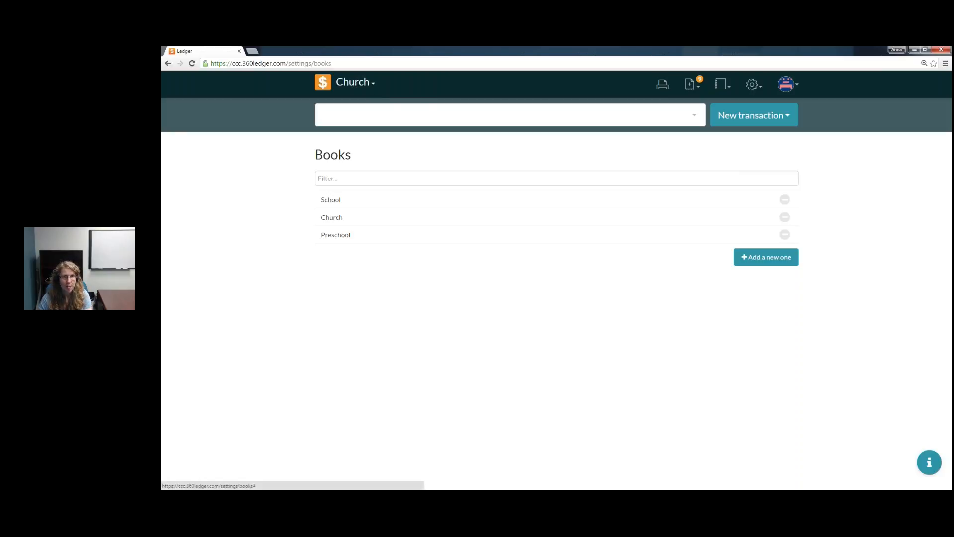
# Step: Switch to the Preschool book and open its Fiscal Years settings
pyautogui.click(355, 82)
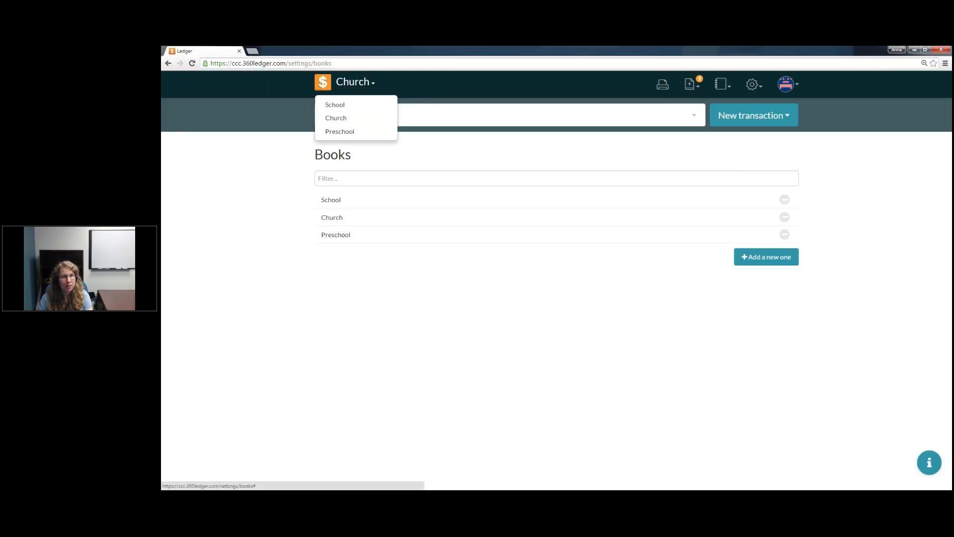
pyautogui.click(366, 131)
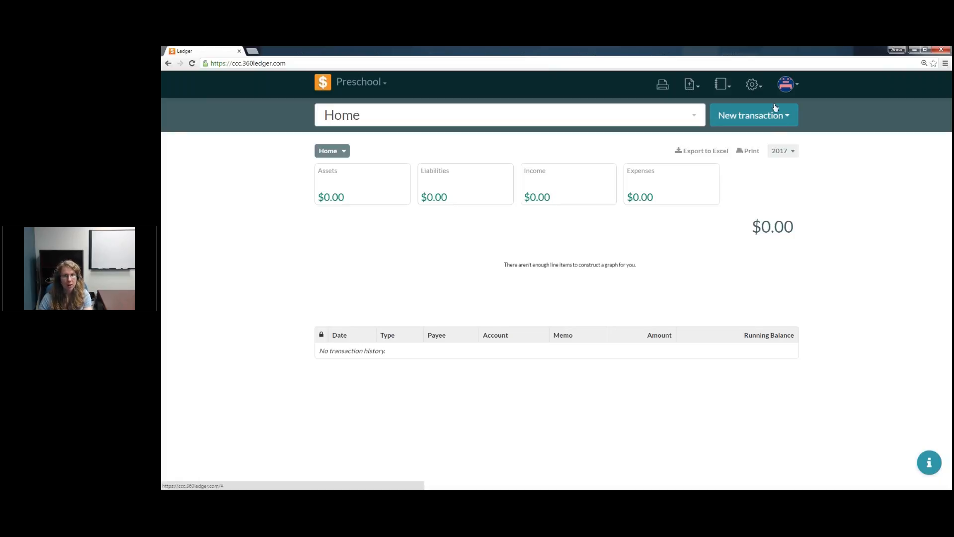
pyautogui.click(759, 87)
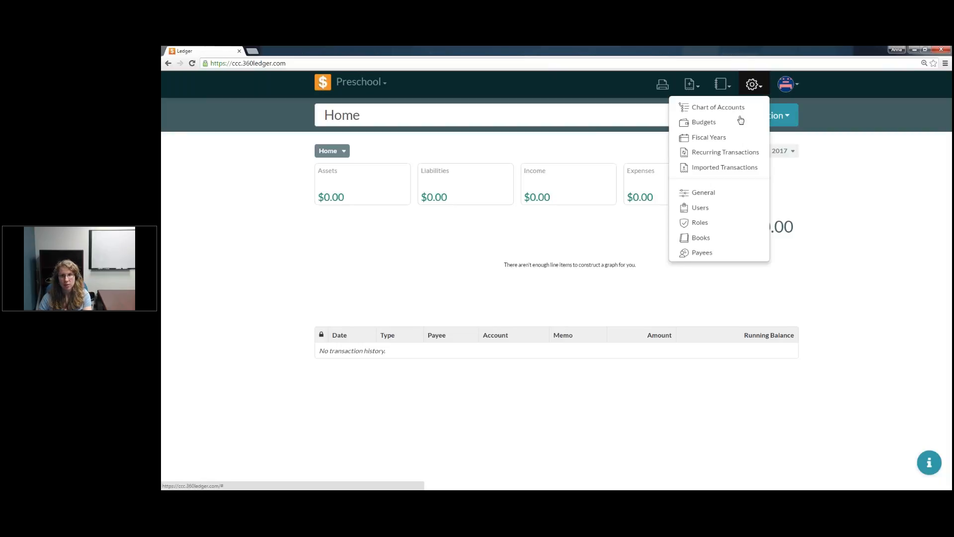
pyautogui.click(723, 142)
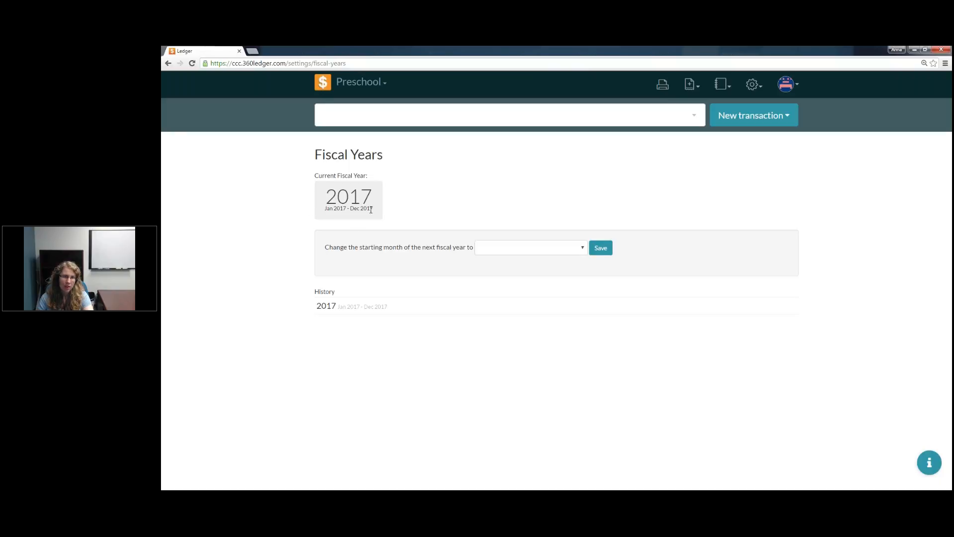
# Step: Set the starting month of the Preschool book's next fiscal year to July and save it
pyautogui.click(563, 253)
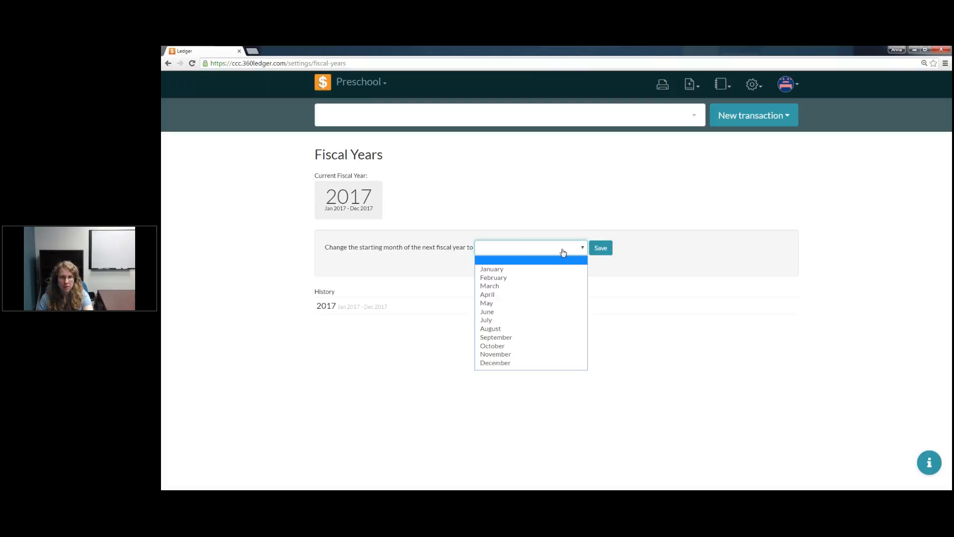
pyautogui.click(537, 322)
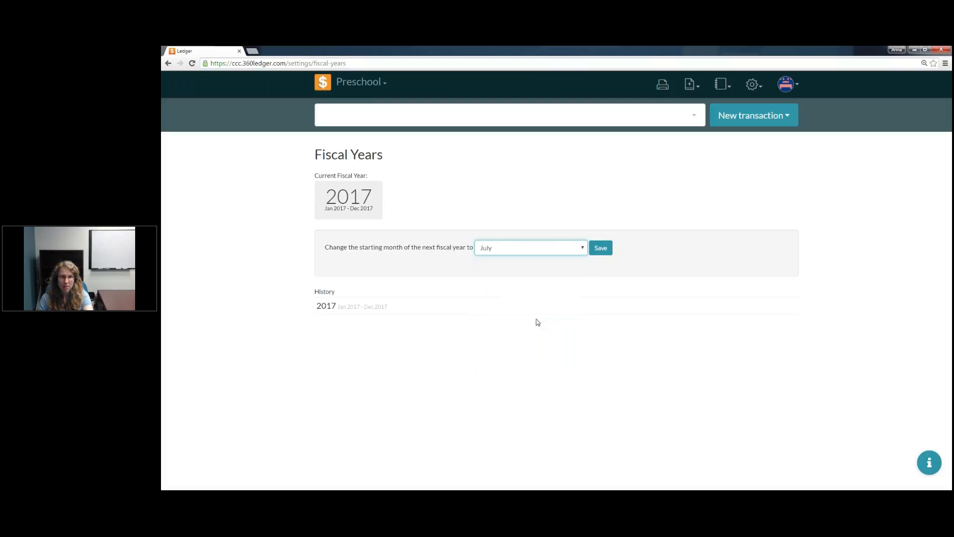
pyautogui.click(607, 252)
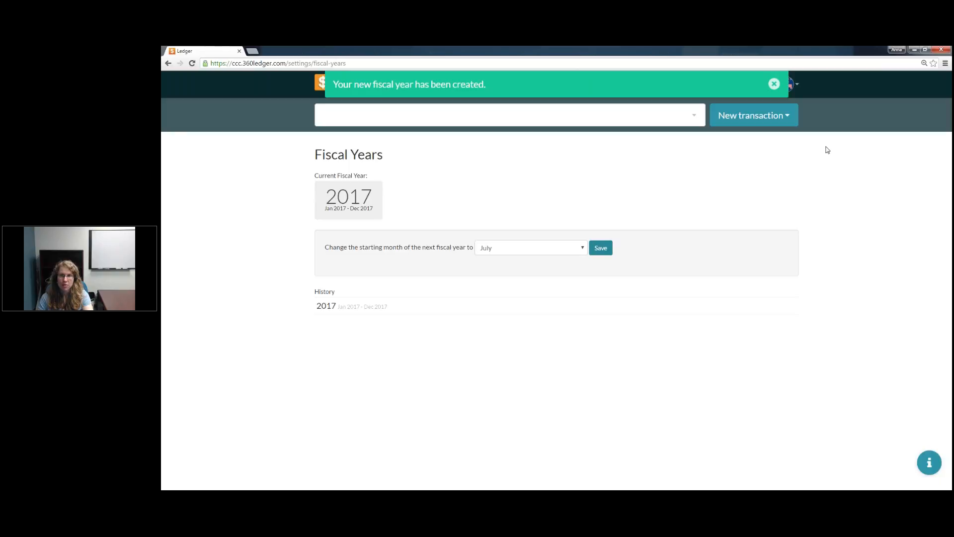
pyautogui.click(775, 85)
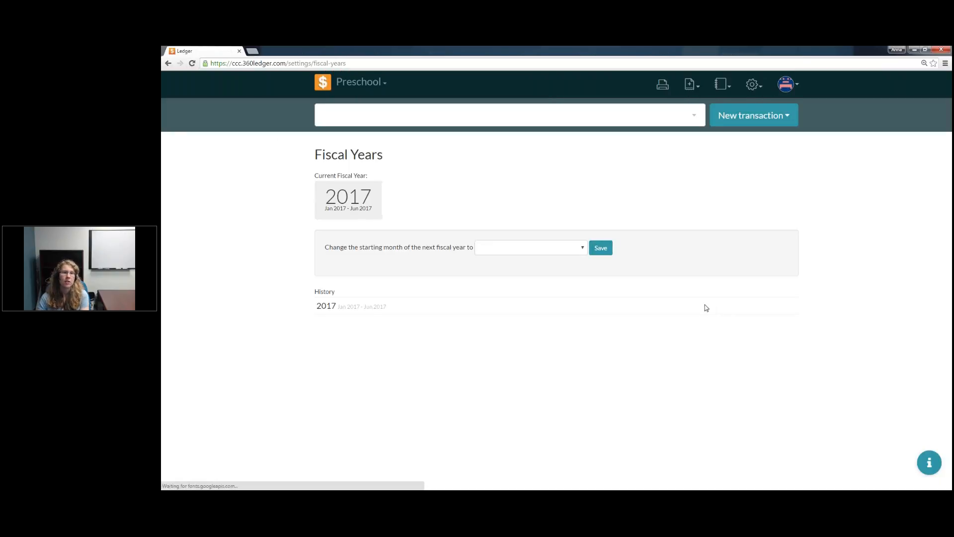
pyautogui.moveTo(323, 209); pyautogui.dragTo(372, 210)
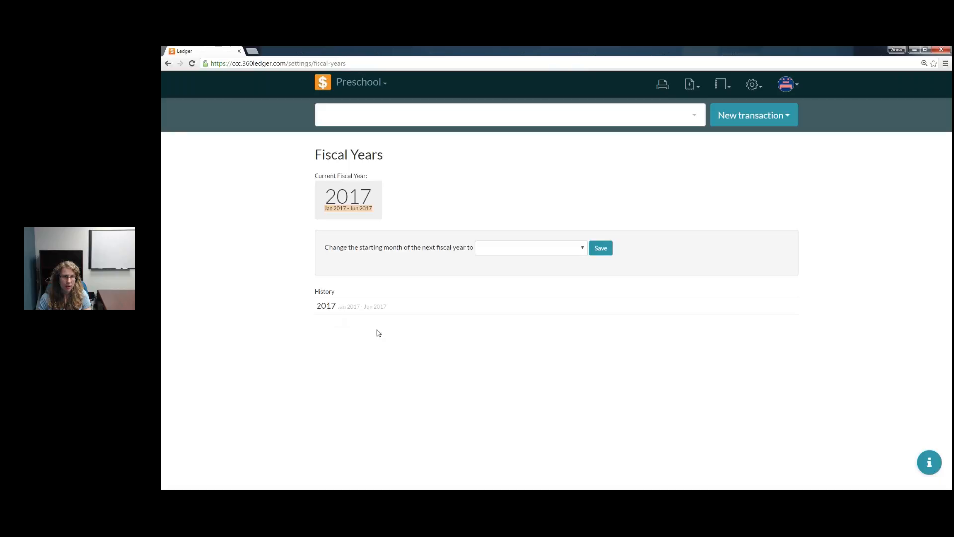
pyautogui.click(460, 195)
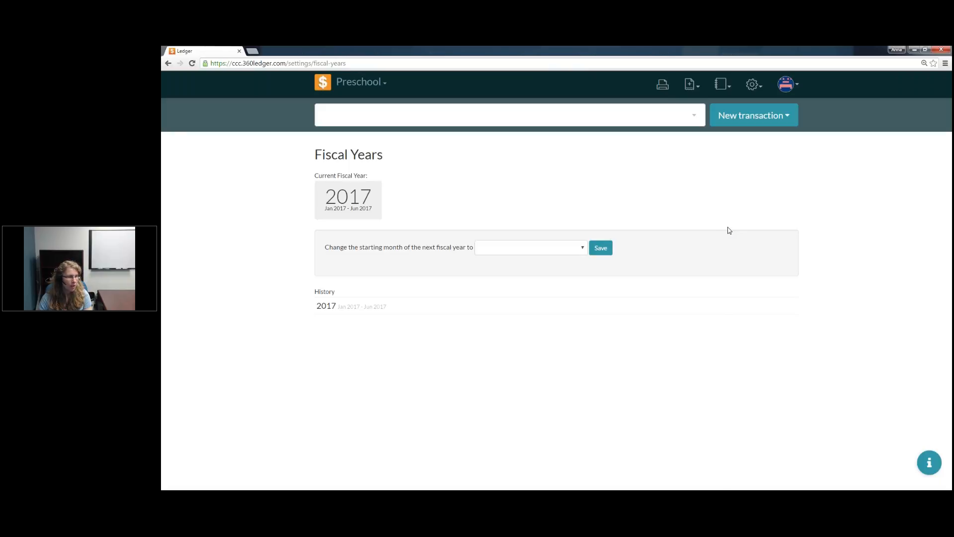
# Step: Open the book's Chart of Accounts and look through its Liabilities, Income and Expenses sections
pyautogui.click(761, 89)
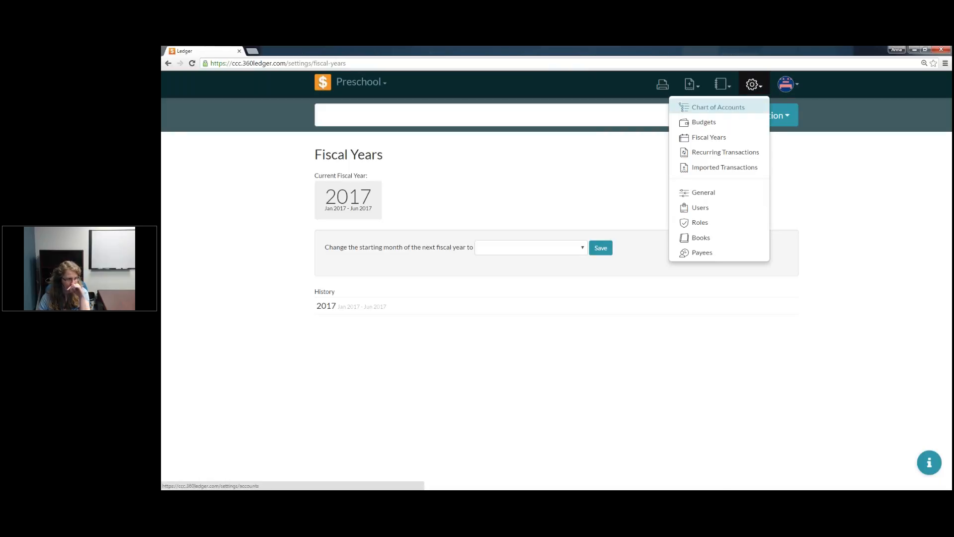
pyautogui.click(752, 111)
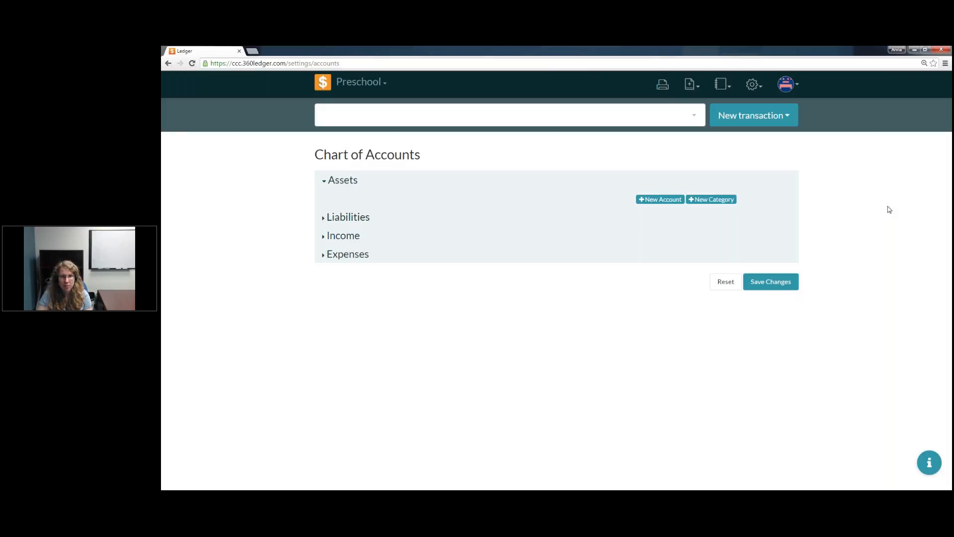
pyautogui.click(326, 222)
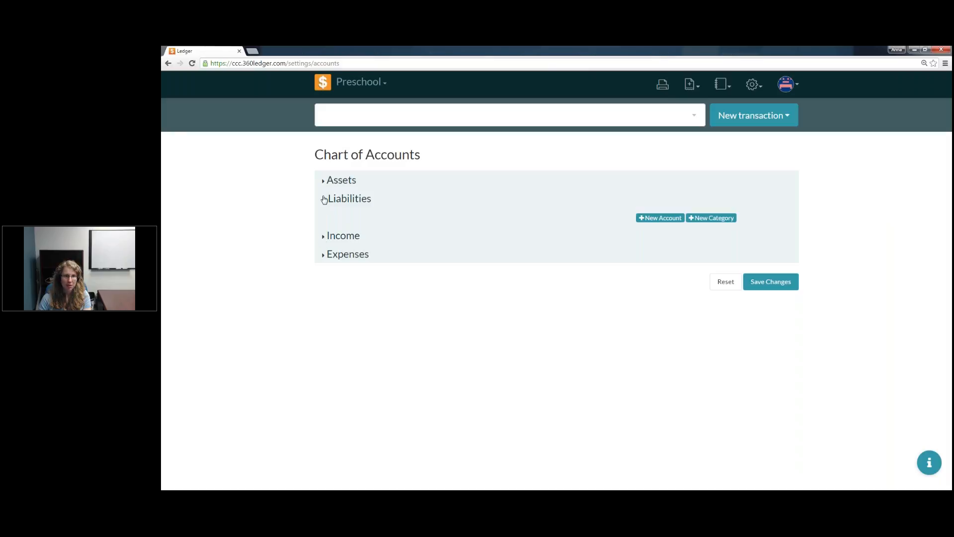
pyautogui.click(325, 237)
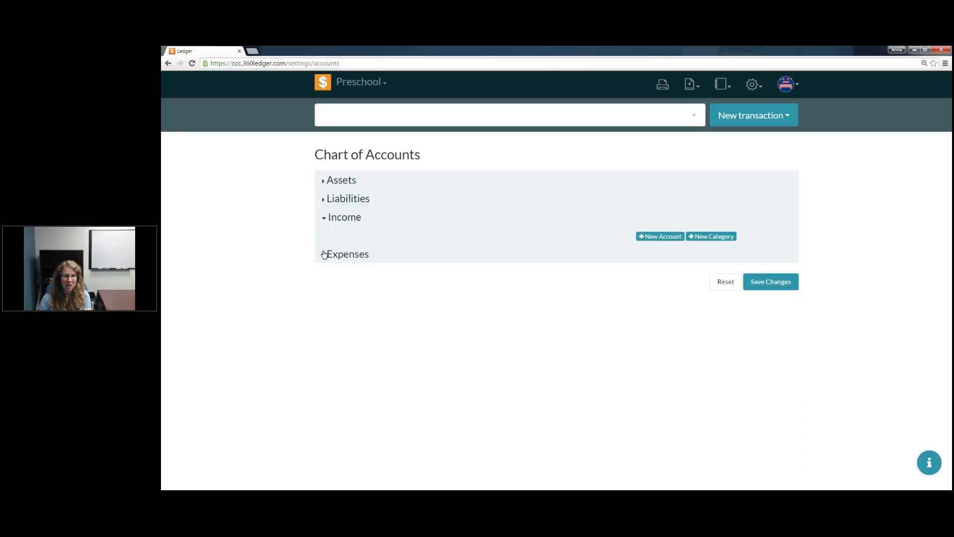
pyautogui.click(324, 254)
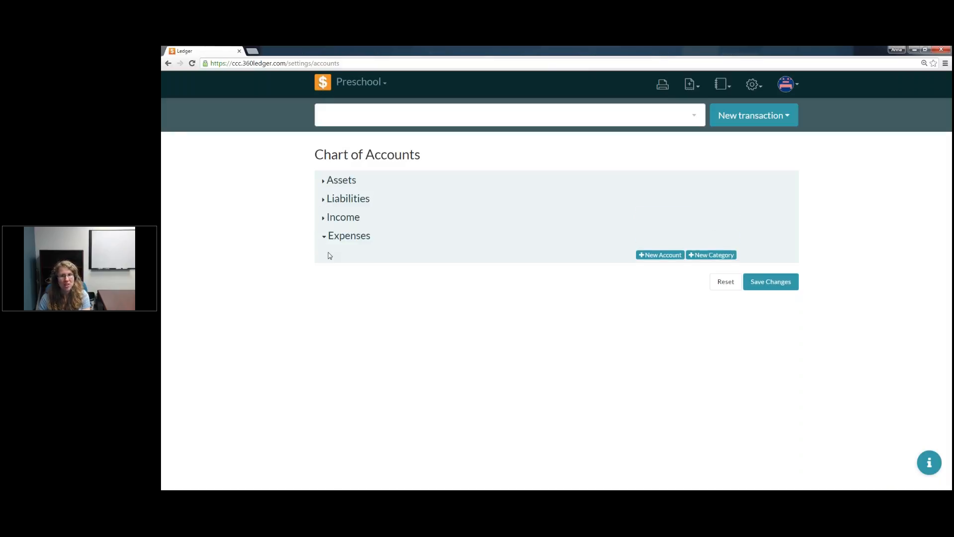
# Step: Add a new category named First Bank under Assets
pyautogui.click(326, 183)
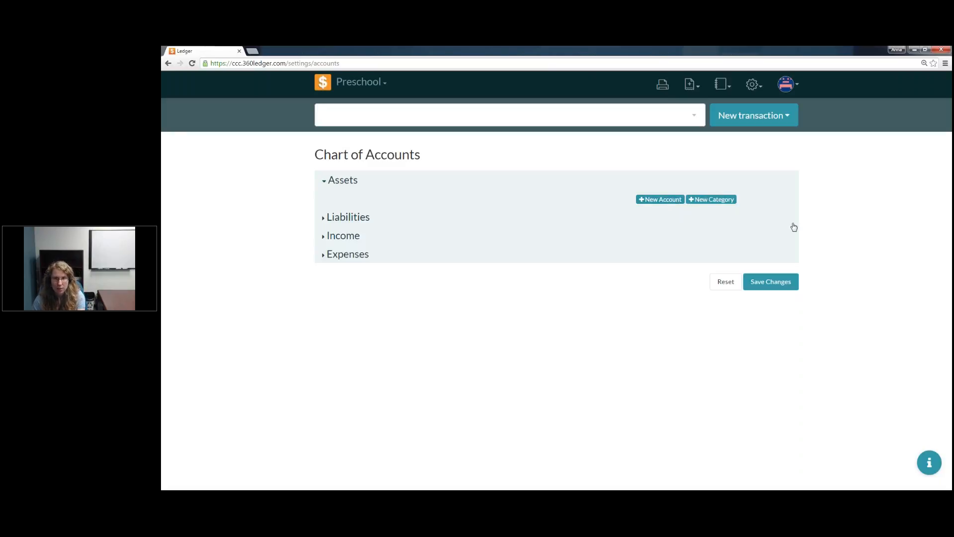
pyautogui.click(727, 201)
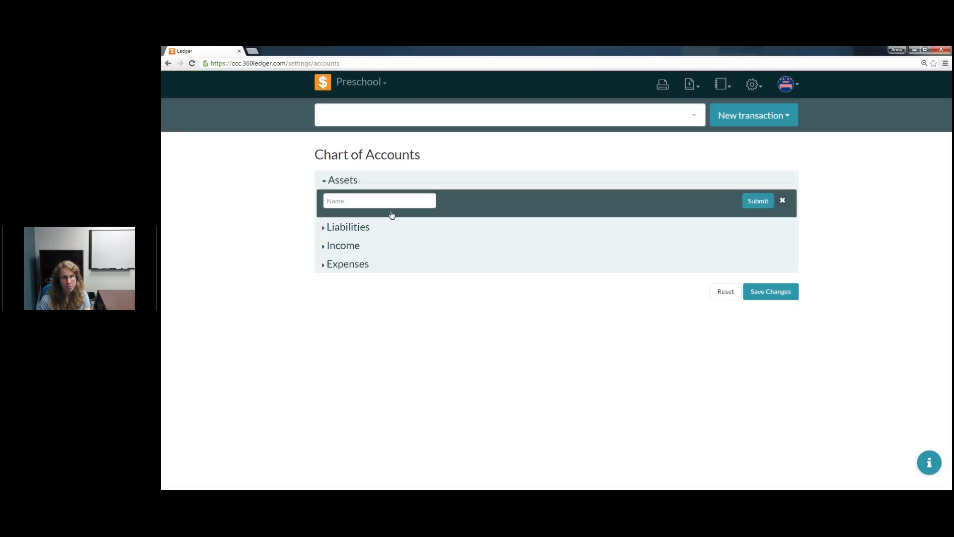
pyautogui.click(391, 202)
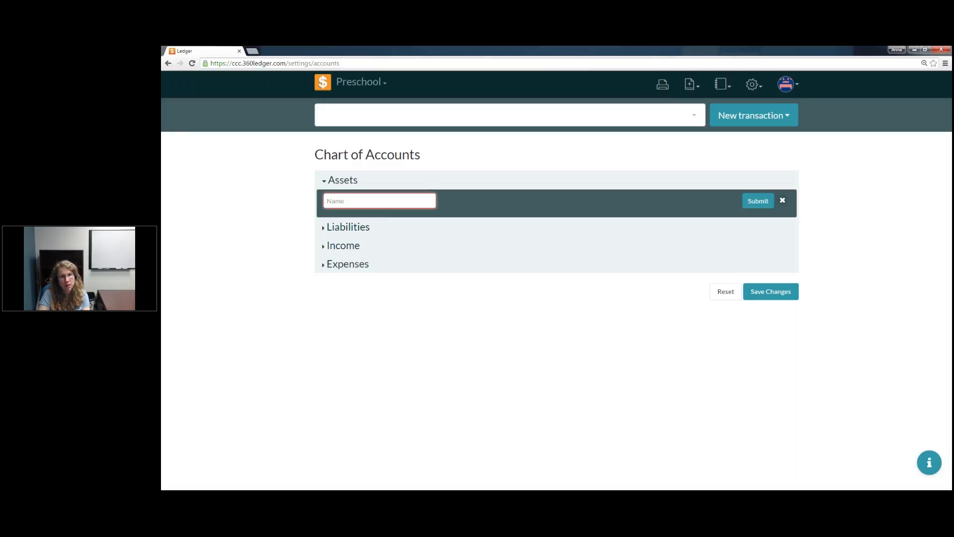
pyautogui.write('First Bank')
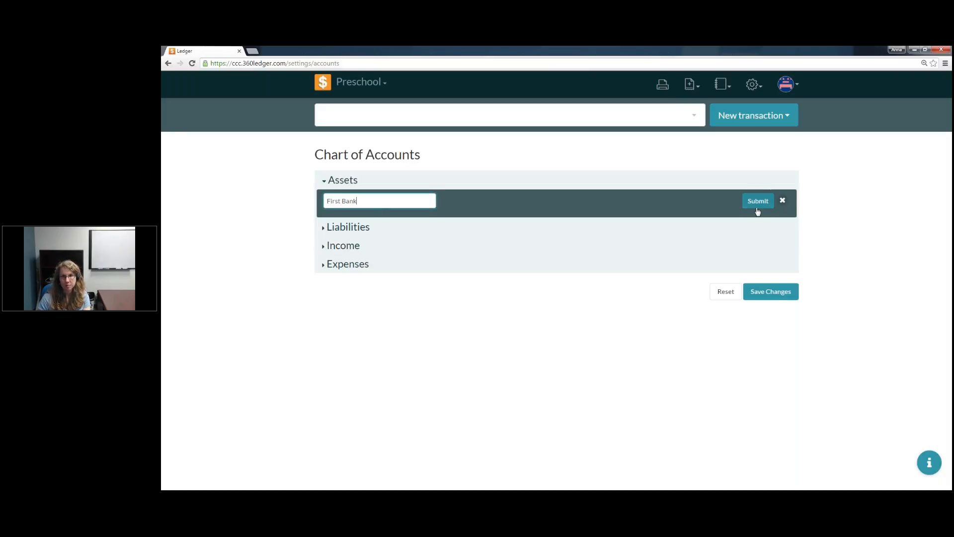
pyautogui.click(757, 212)
# Step: Add another Assets category named Second Bank below First Bank
pyautogui.click(711, 218)
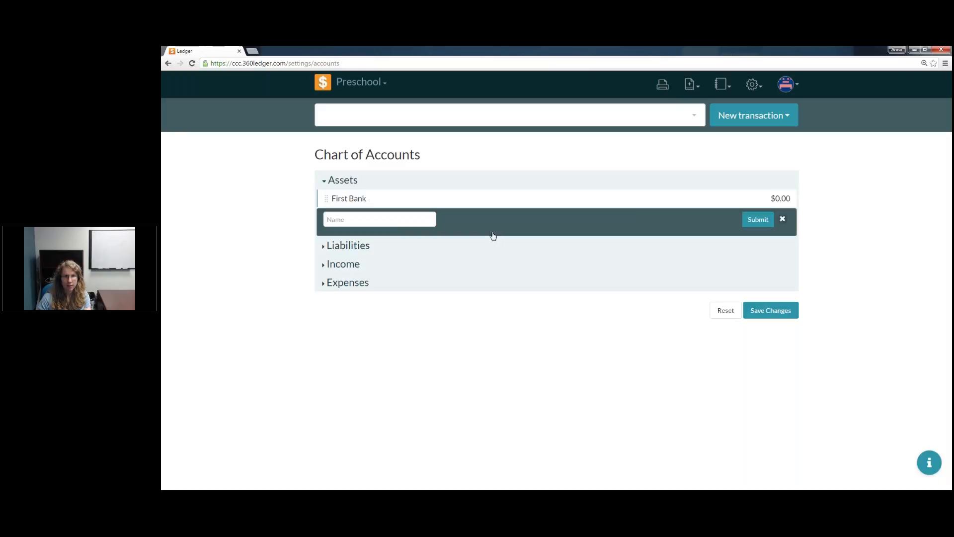
pyautogui.click(396, 220)
pyautogui.write('Second')
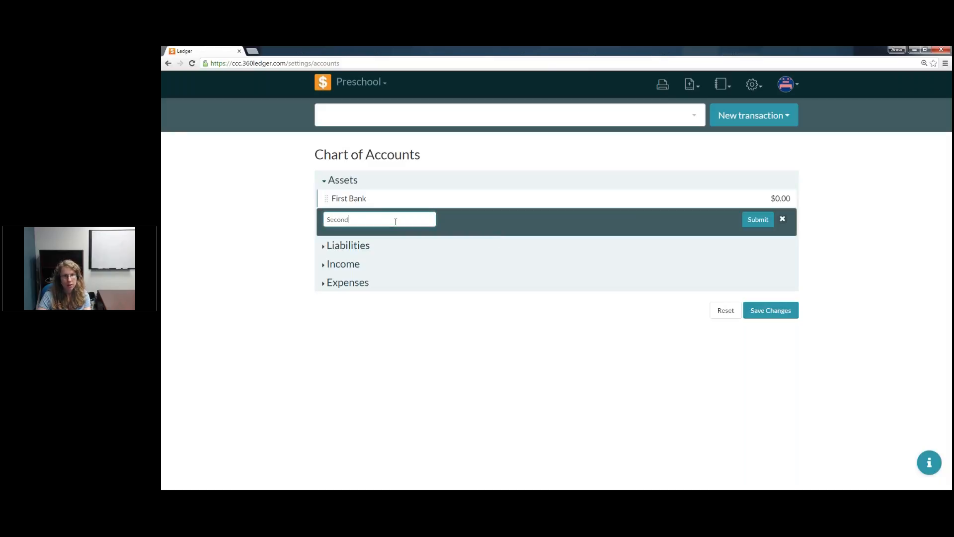
pyautogui.write(' Bank')
pyautogui.click(758, 220)
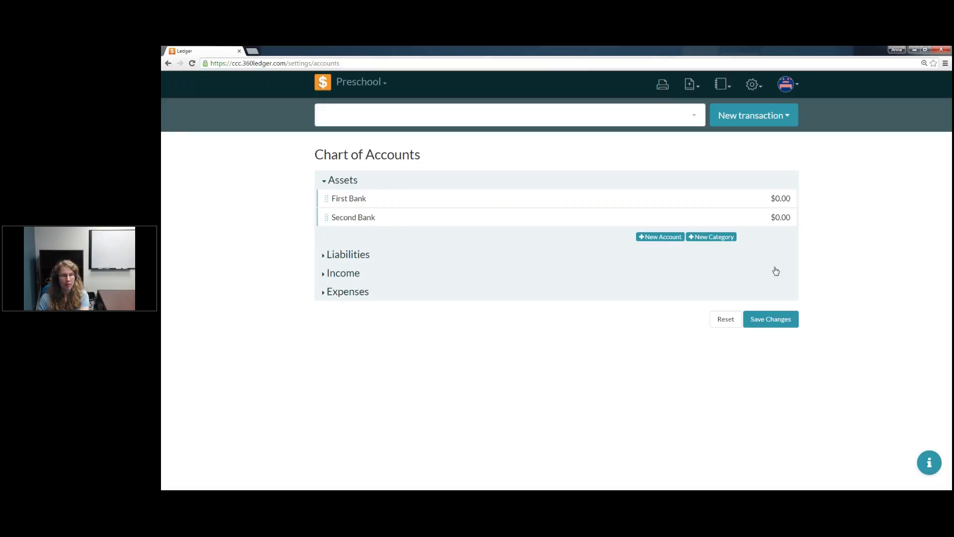
# Step: Add an asset account named First Checking Account with its account number, check writing allowed and an initial balance of 0
pyautogui.click(665, 242)
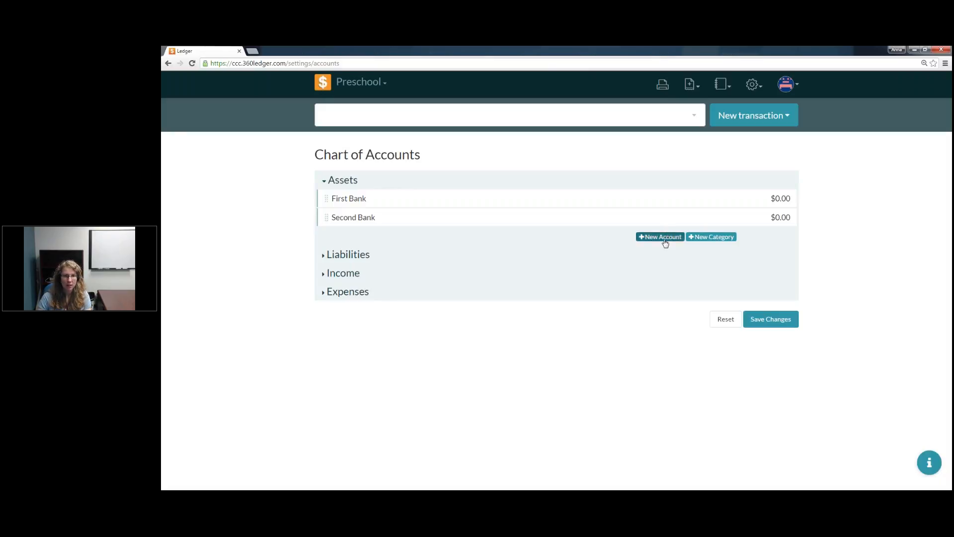
pyautogui.click(370, 239)
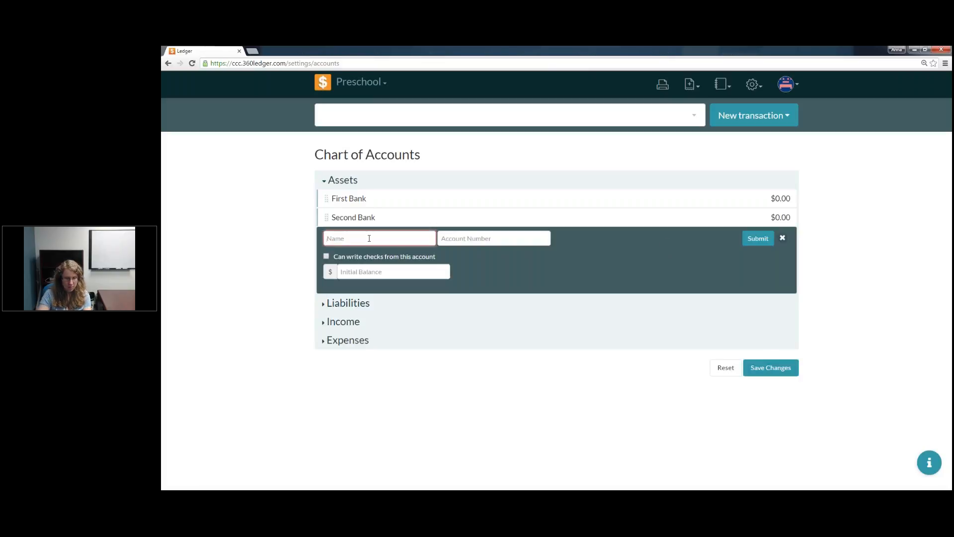
pyautogui.write('First C')
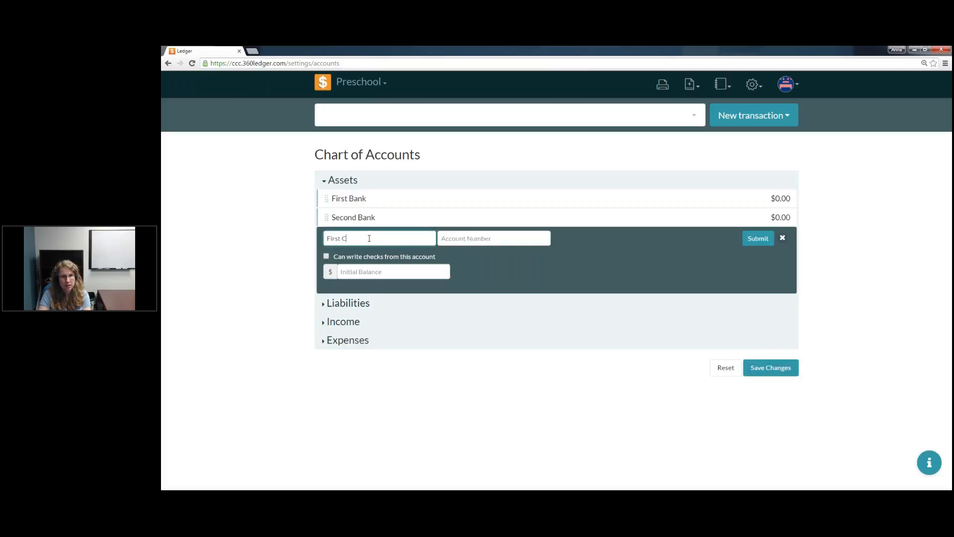
pyautogui.write('hecking Account')
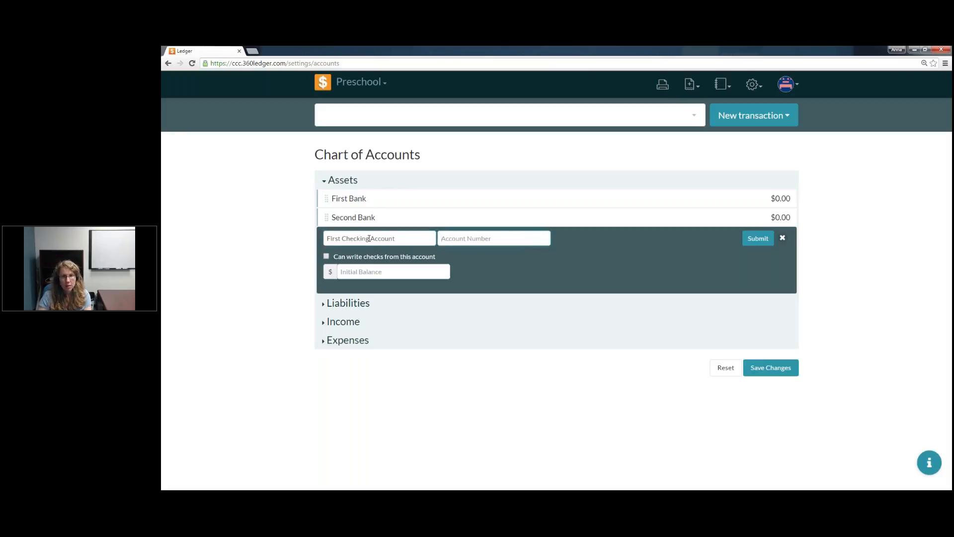
pyautogui.press('Tab')
pyautogui.write('123-4')
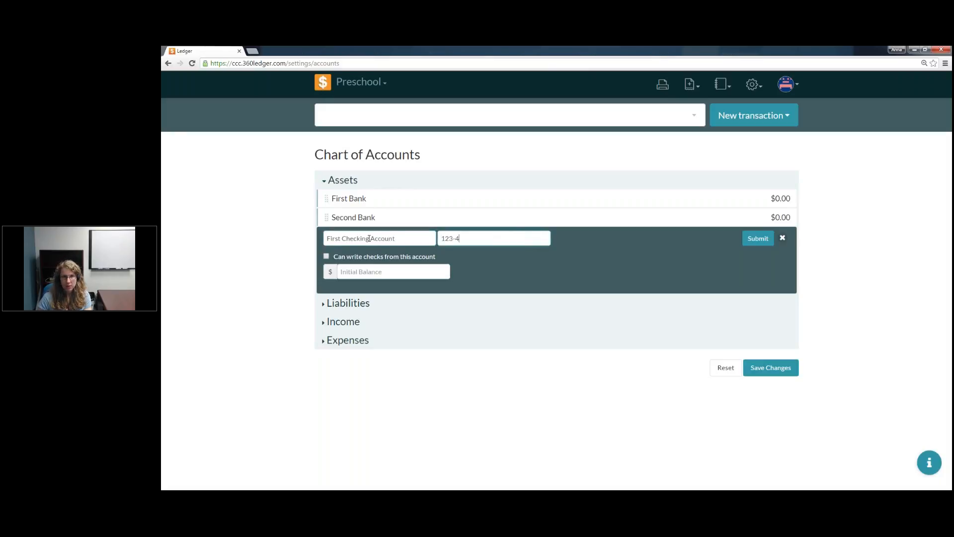
pyautogui.write('56-789')
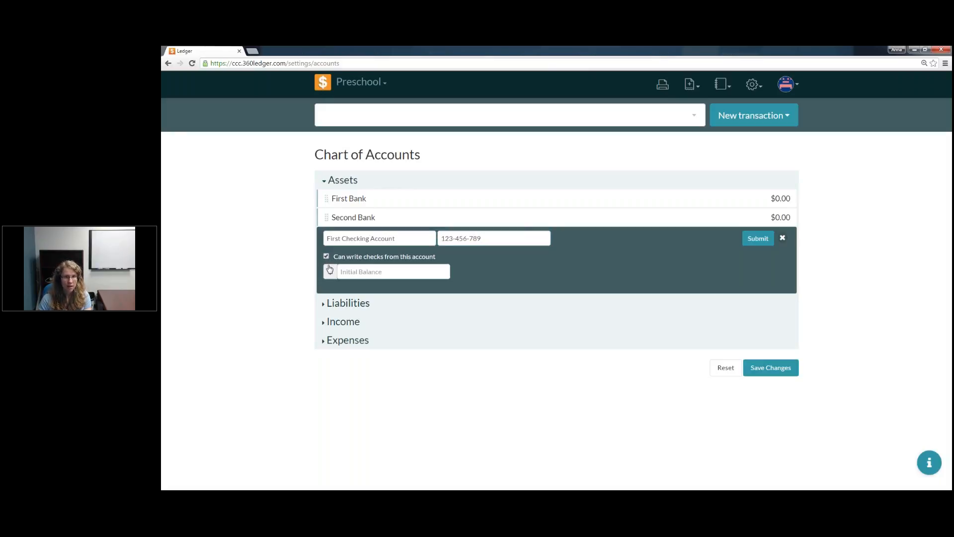
pyautogui.click(350, 271)
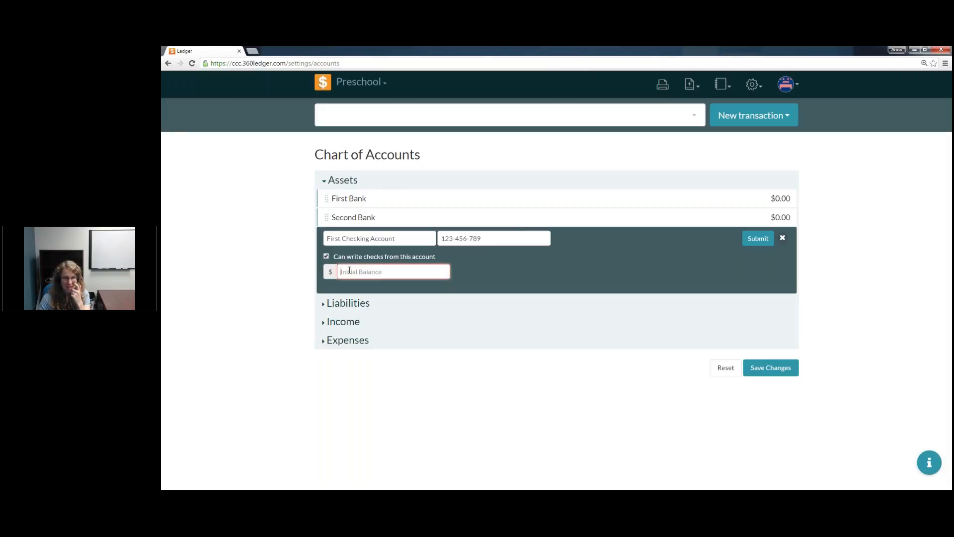
pyautogui.write('0')
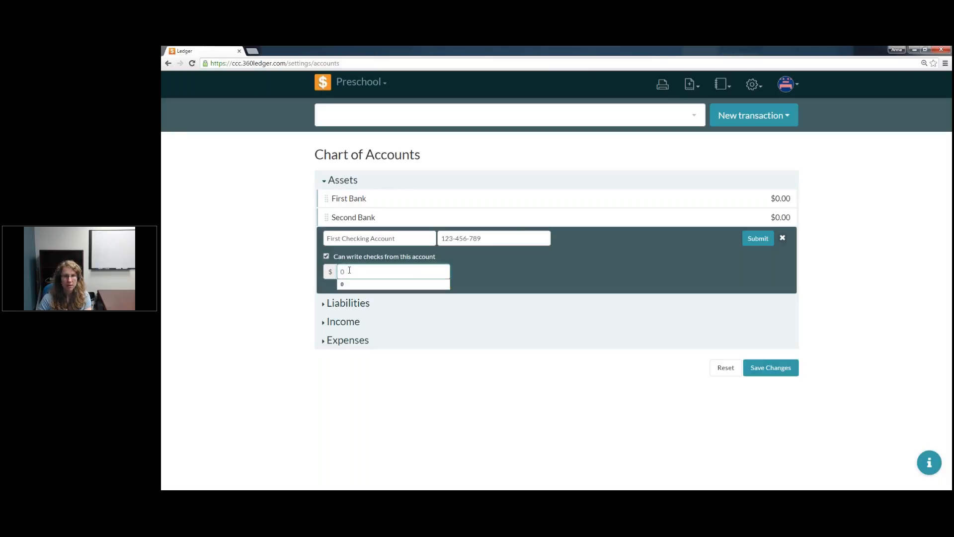
pyautogui.click(355, 285)
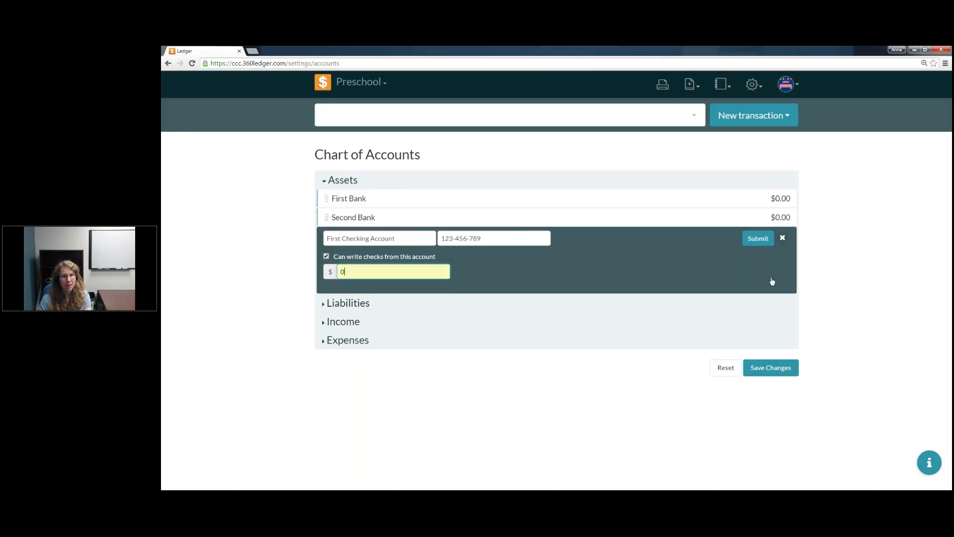
pyautogui.click(764, 242)
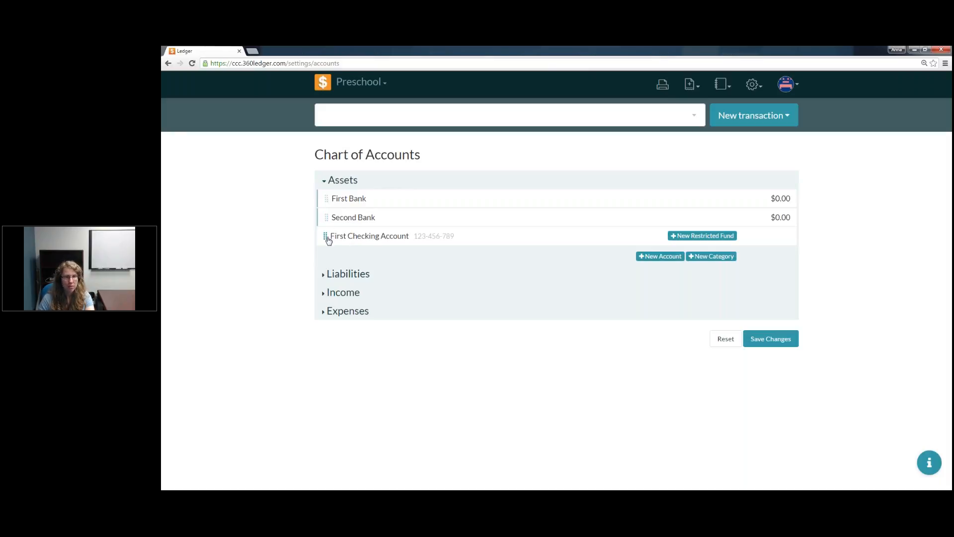
# Step: Move First Checking Account above Second Bank and nest it inside the First Bank category
pyautogui.moveTo(327, 240); pyautogui.dragTo(329, 220)
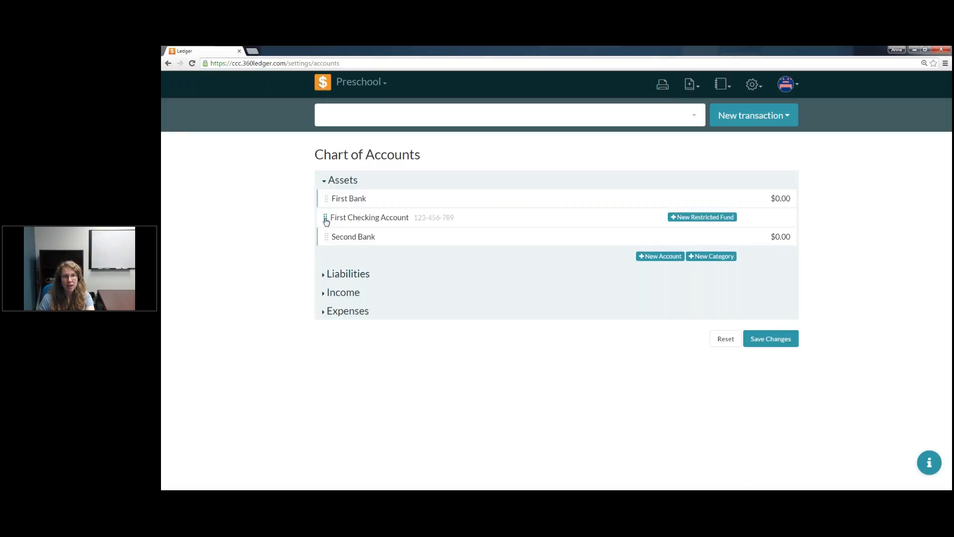
pyautogui.click(327, 220)
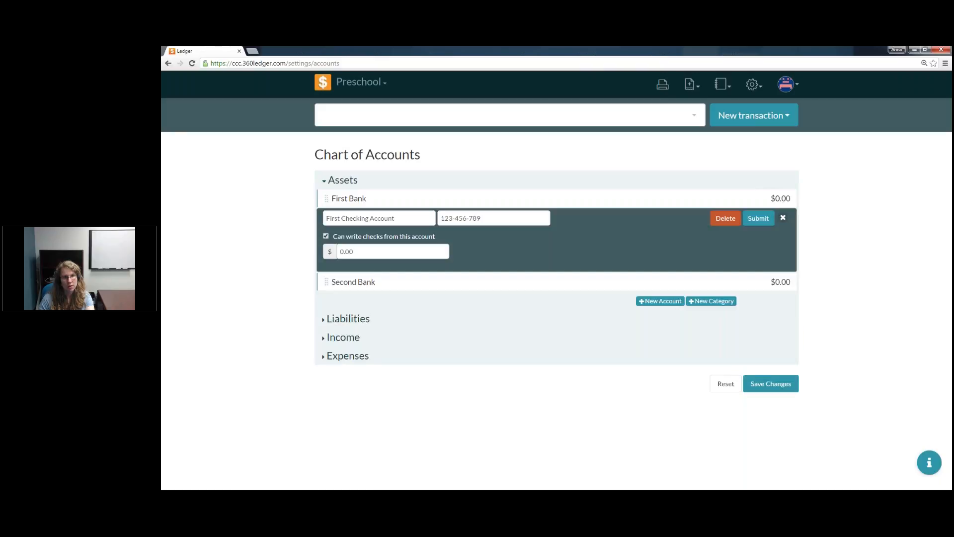
pyautogui.click(783, 218)
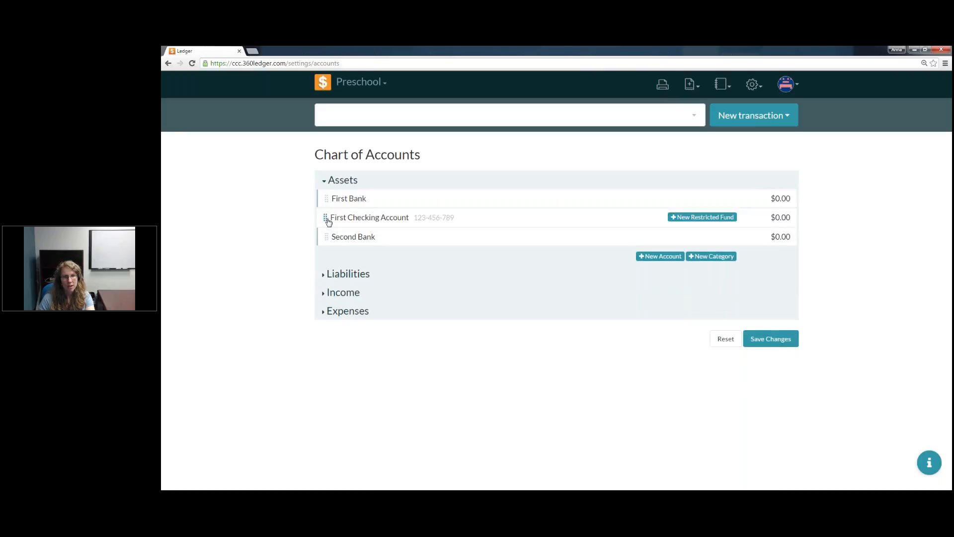
pyautogui.moveTo(328, 220); pyautogui.dragTo(455, 222)
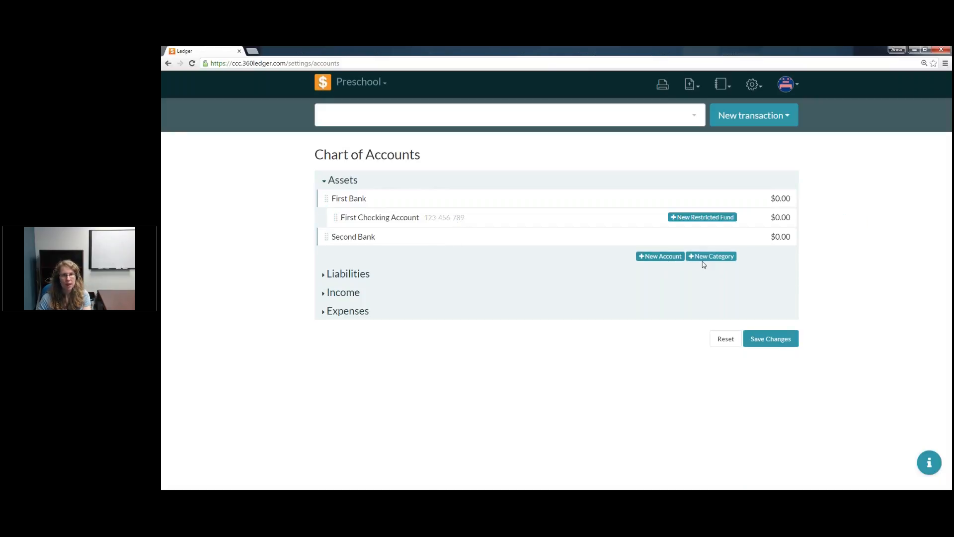
# Step: Add First Savings Account with its account number and an initial balance of 0, and nest it inside the First Bank category
pyautogui.click(662, 258)
pyautogui.write('First Savings Account')
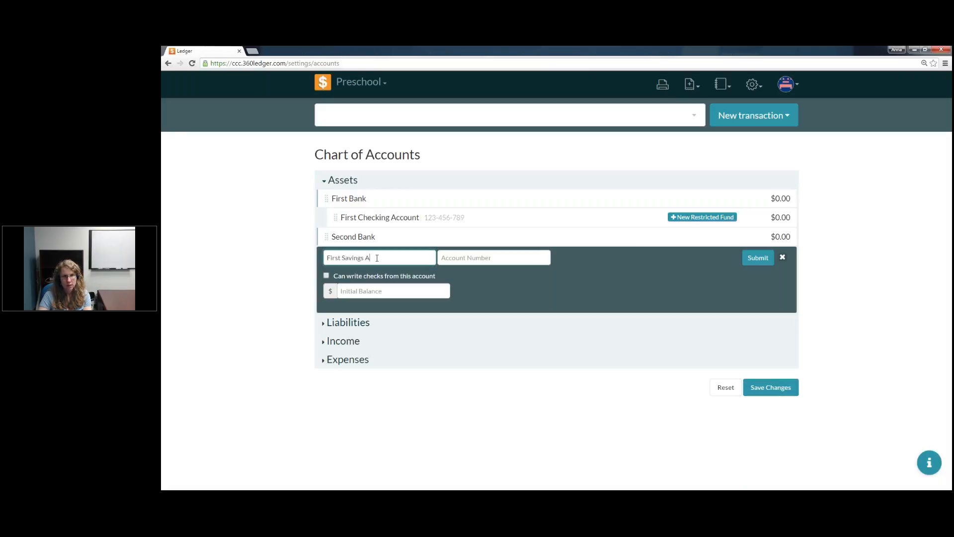
pyautogui.press('Tab')
pyautogui.write('456-7')
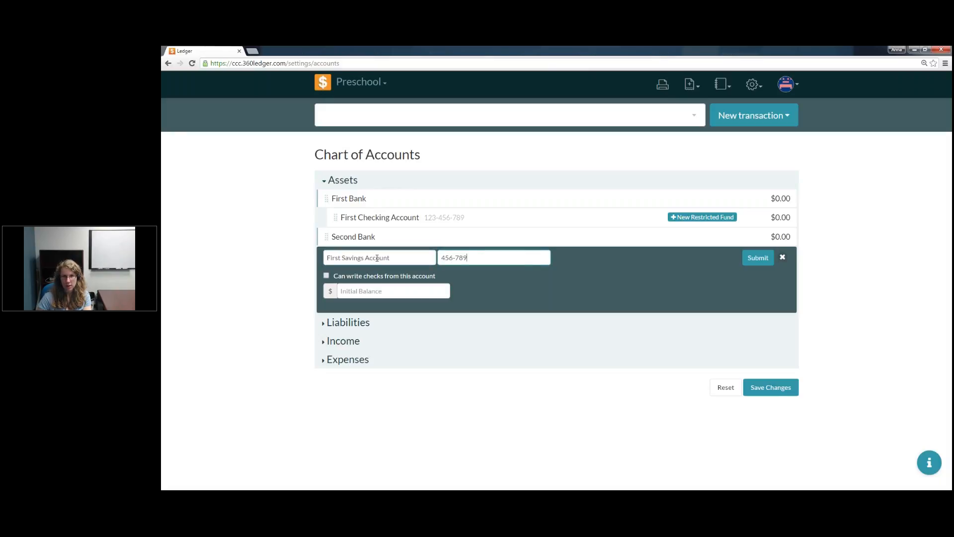
pyautogui.write('89-123')
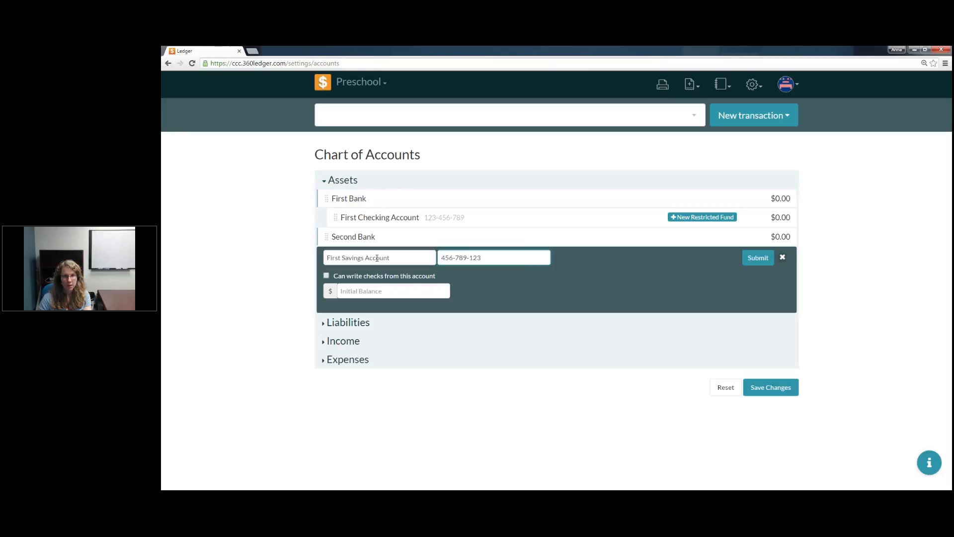
pyautogui.click(371, 293)
pyautogui.write('0')
pyautogui.press('Down')
pyautogui.press('Return')
pyautogui.click(761, 260)
pyautogui.moveTo(324, 257); pyautogui.dragTo(390, 237)
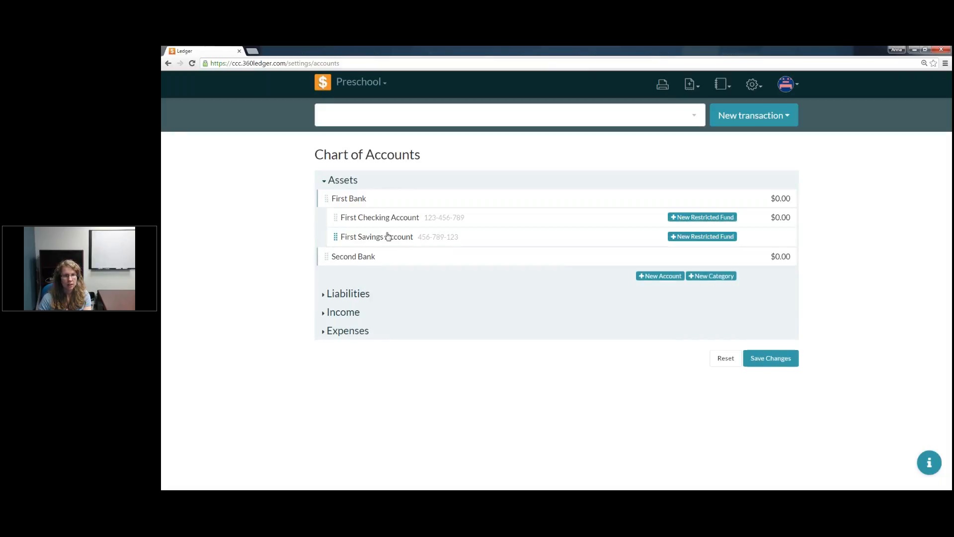
# Step: Add a Second Checking account with its account number, check writing allowed and a 1000 initial balance, and nest it inside Second Bank
pyautogui.click(668, 276)
pyautogui.click(358, 279)
pyautogui.write('Secon')
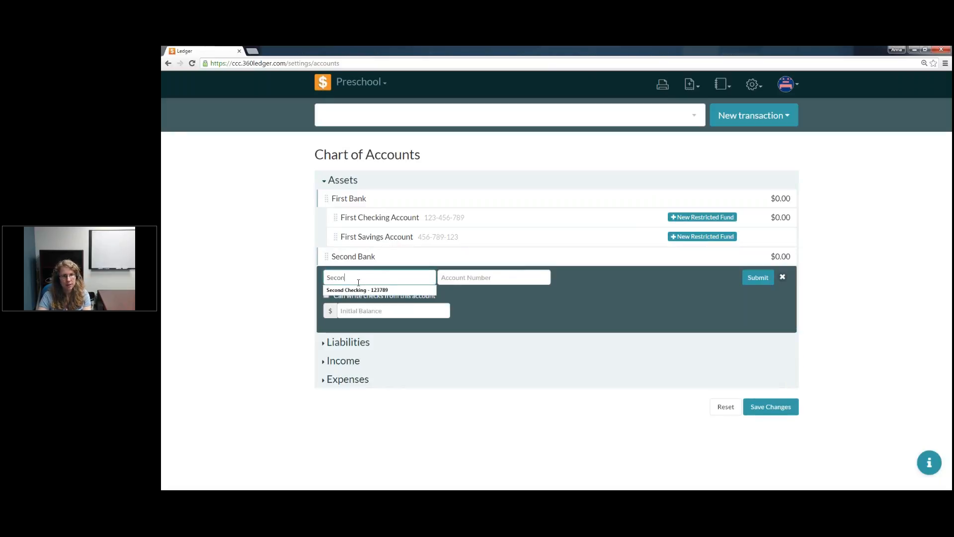
pyautogui.write('d Checking')
pyautogui.press('Tab')
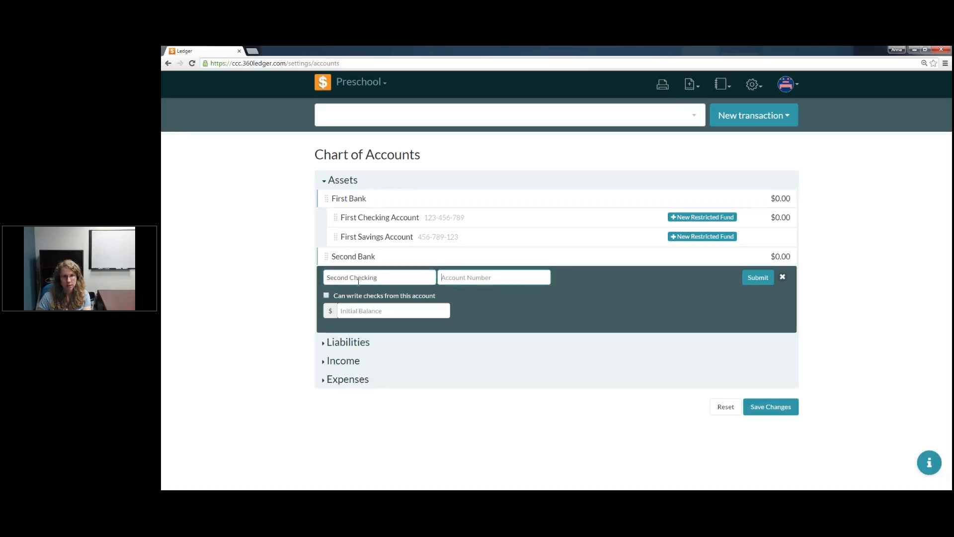
pyautogui.write('789-123-456')
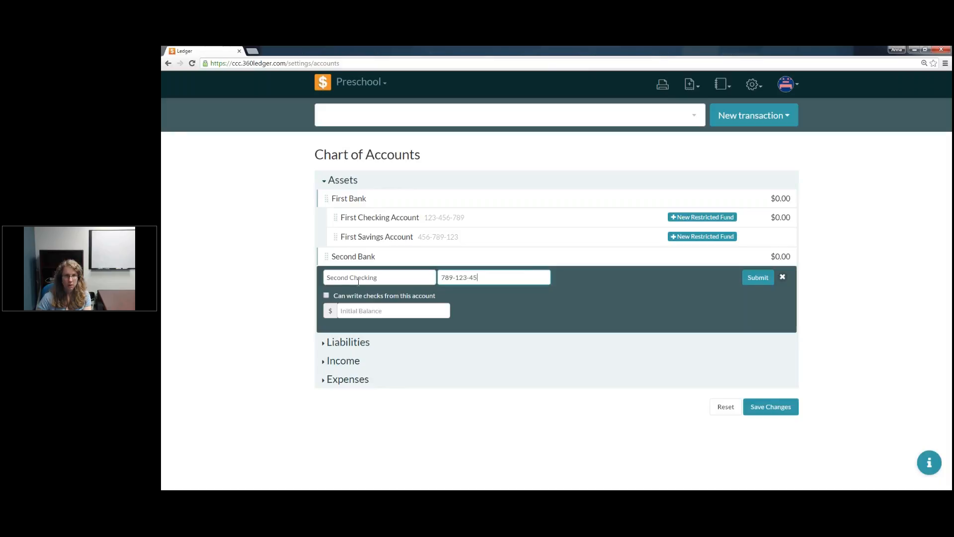
pyautogui.click(355, 312)
pyautogui.write('1000')
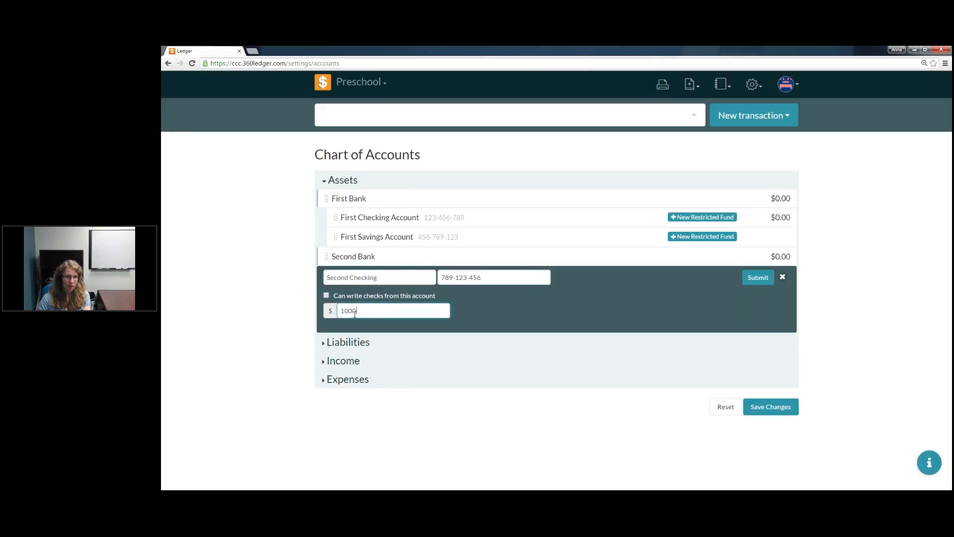
pyautogui.click(758, 277)
pyautogui.moveTo(326, 275); pyautogui.dragTo(394, 285)
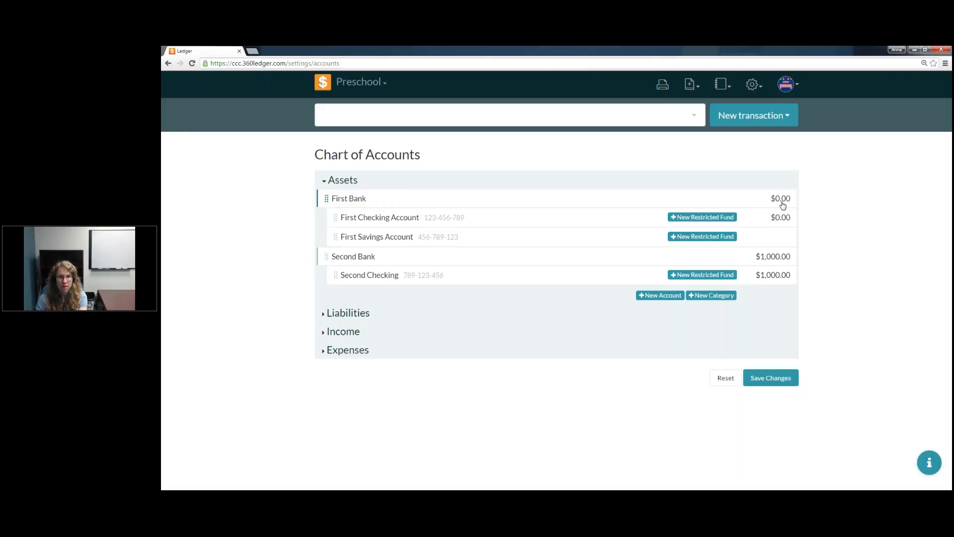
# Step: Start a new asset account named Second Savings and enter its account number
pyautogui.click(663, 296)
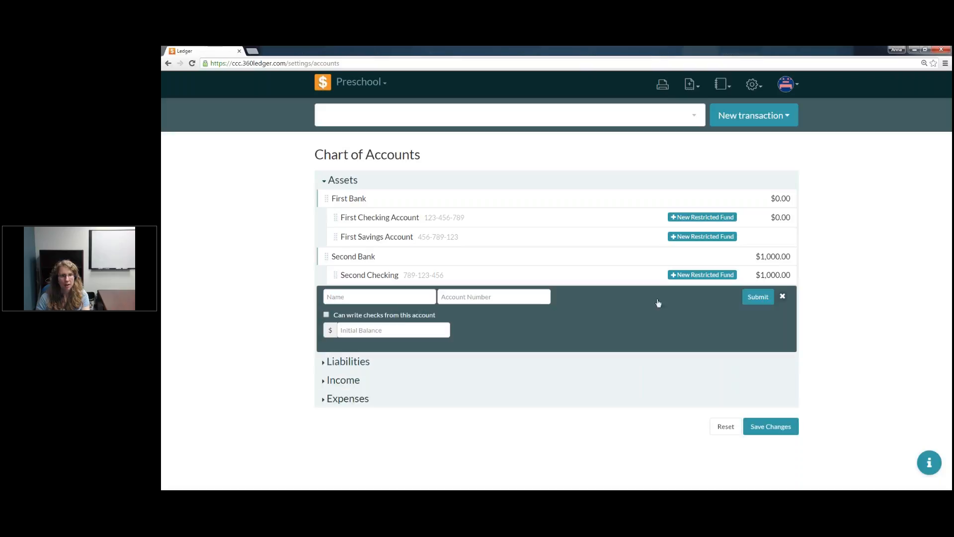
pyautogui.click(379, 297)
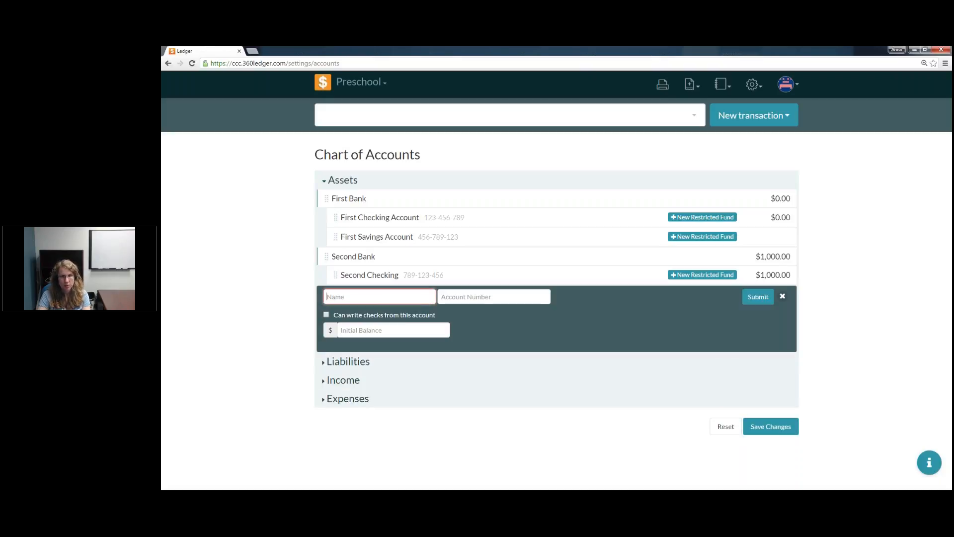
pyautogui.write('Second')
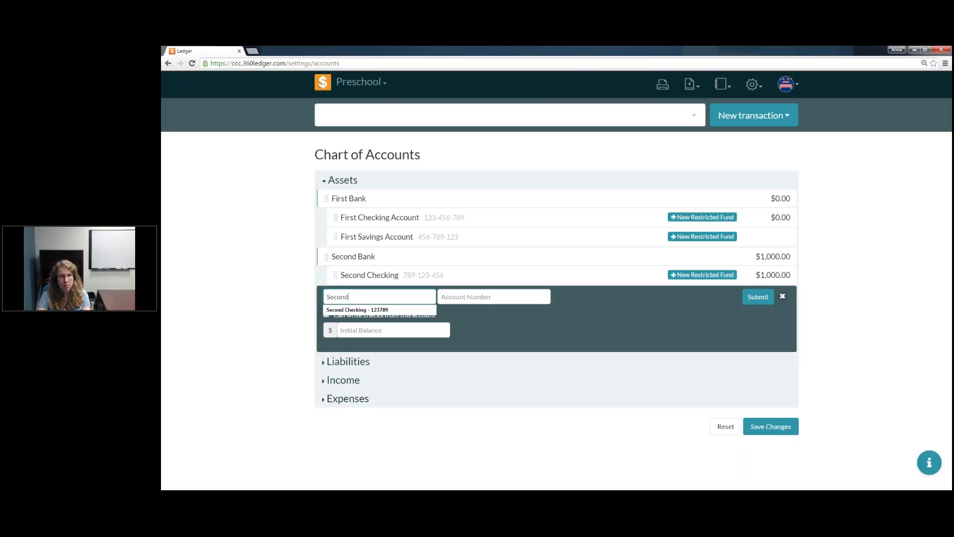
pyautogui.write(' Savings')
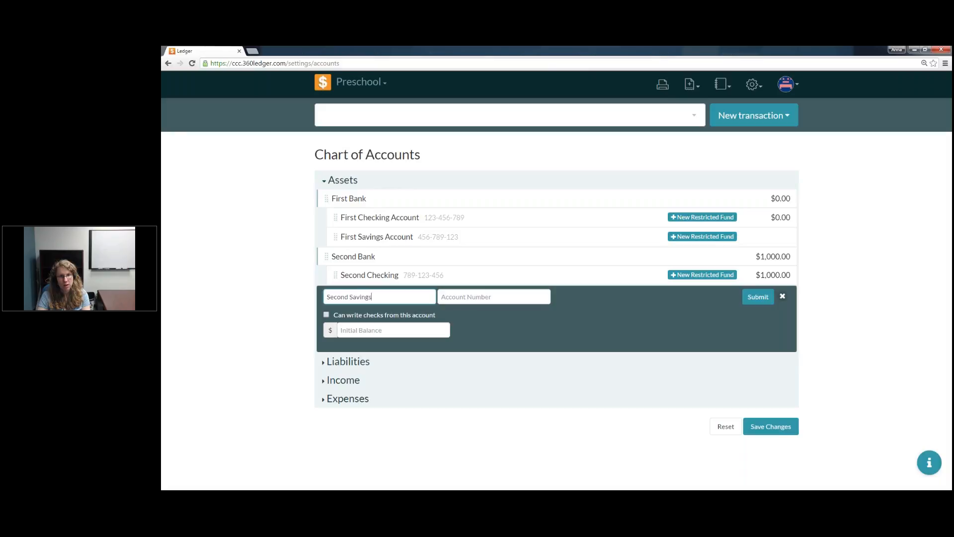
pyautogui.press('Tab')
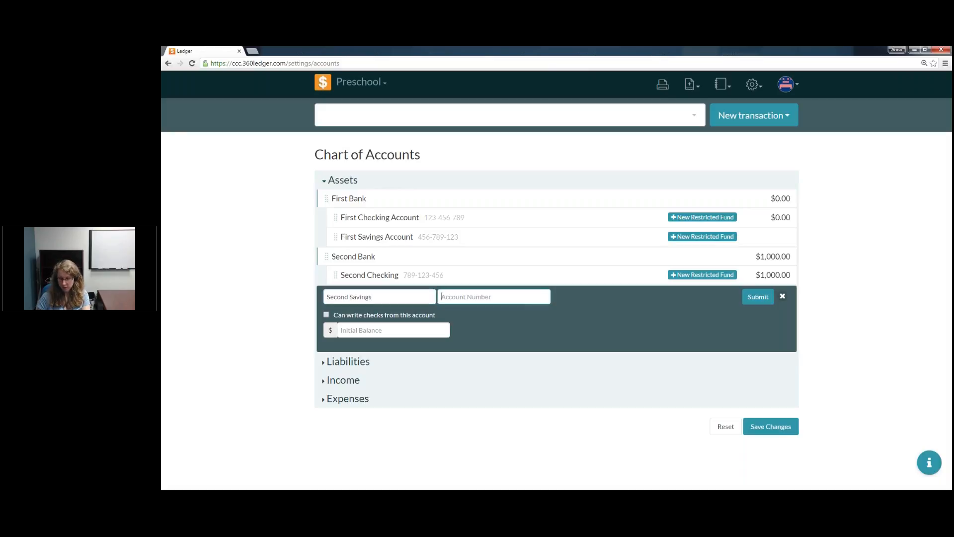
pyautogui.write('456-789-132')
pyautogui.press('BackSpace')
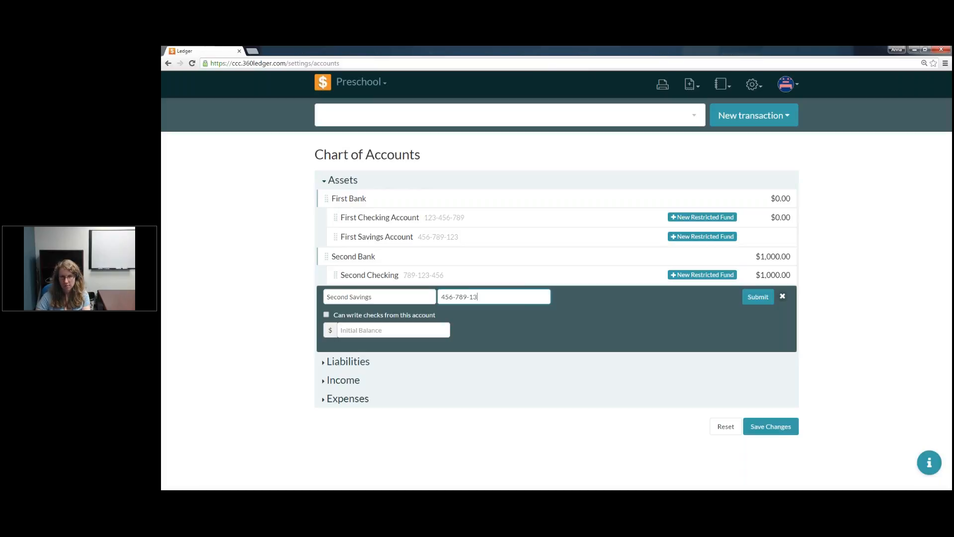
pyautogui.press('BackSpace')
pyautogui.write('23')
# Step: Set the Second Savings initial balance to 5000, submit the account and save the chart of accounts
pyautogui.click(378, 332)
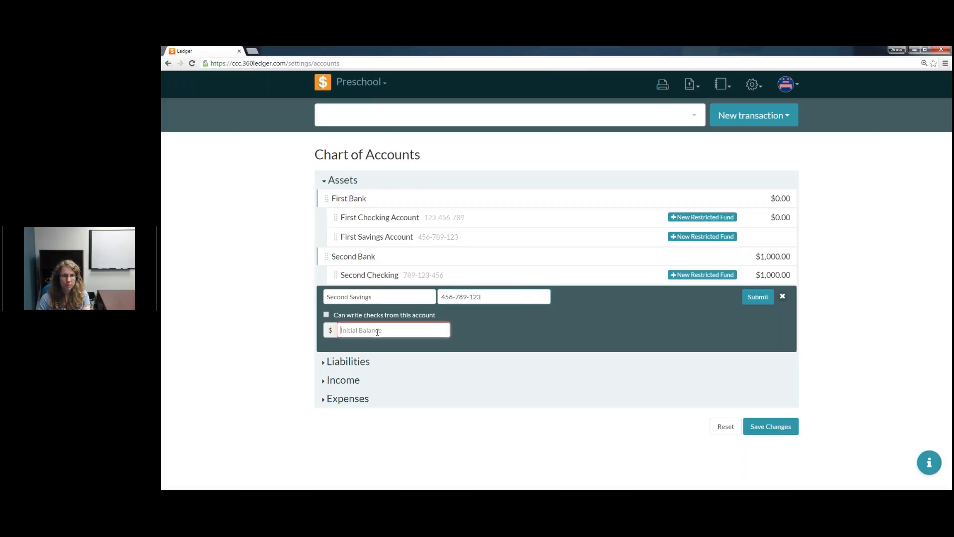
pyautogui.tripleClick(498, 297)
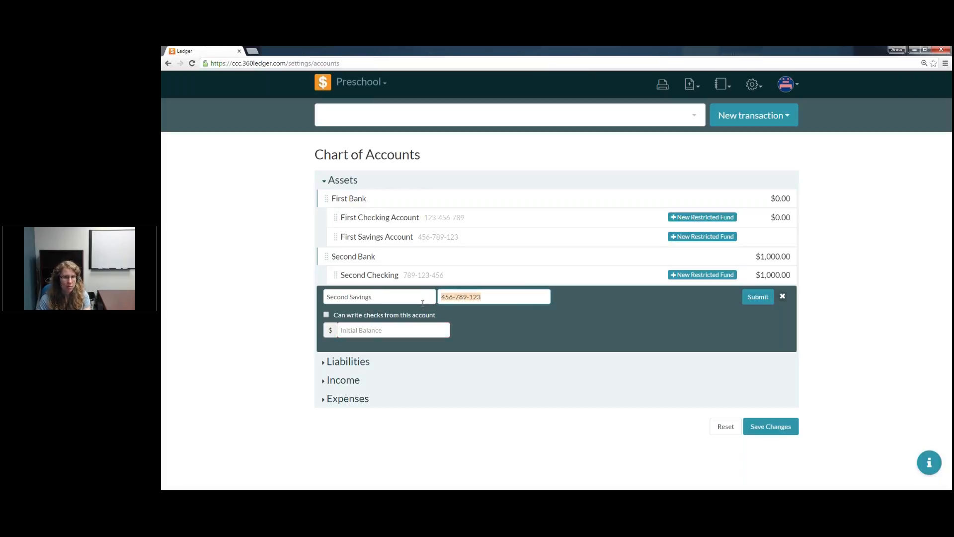
pyautogui.click(396, 333)
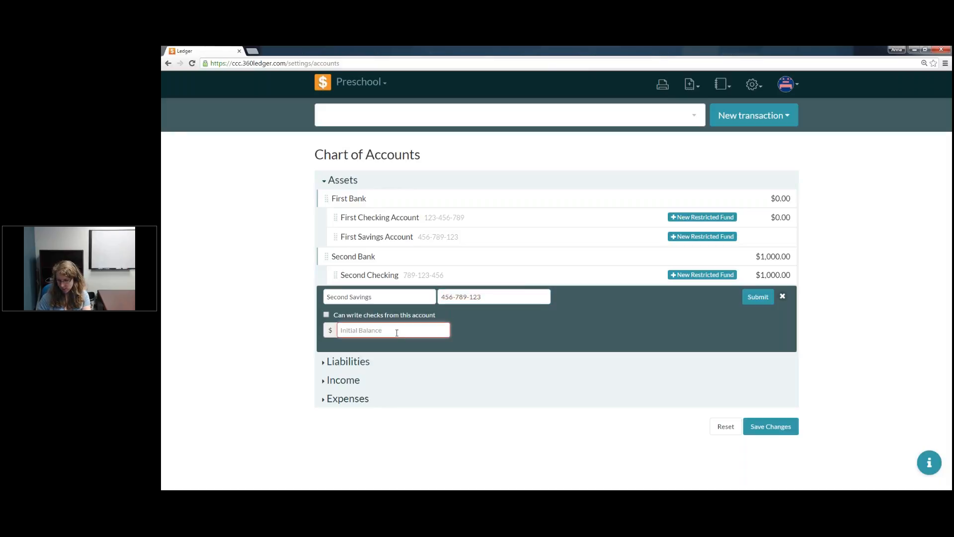
pyautogui.write('5000')
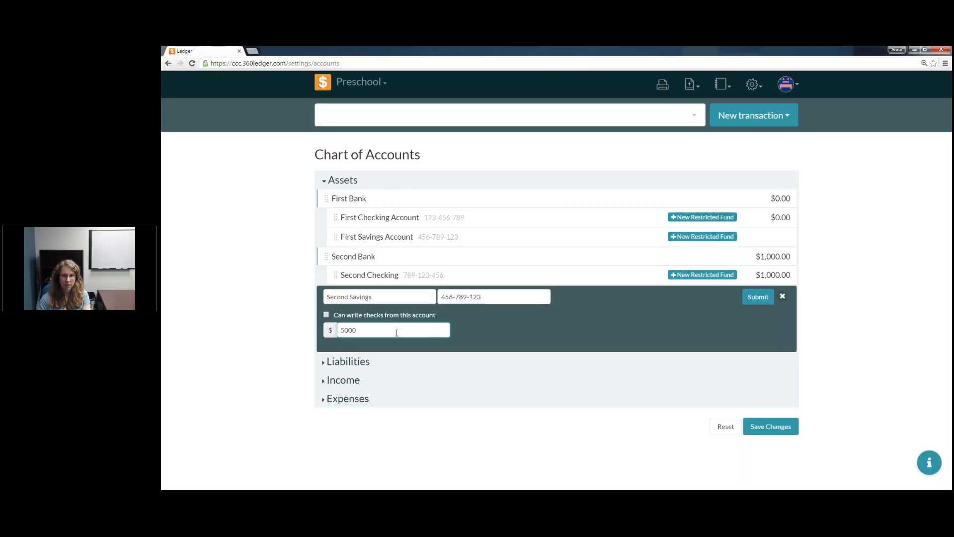
pyautogui.click(763, 300)
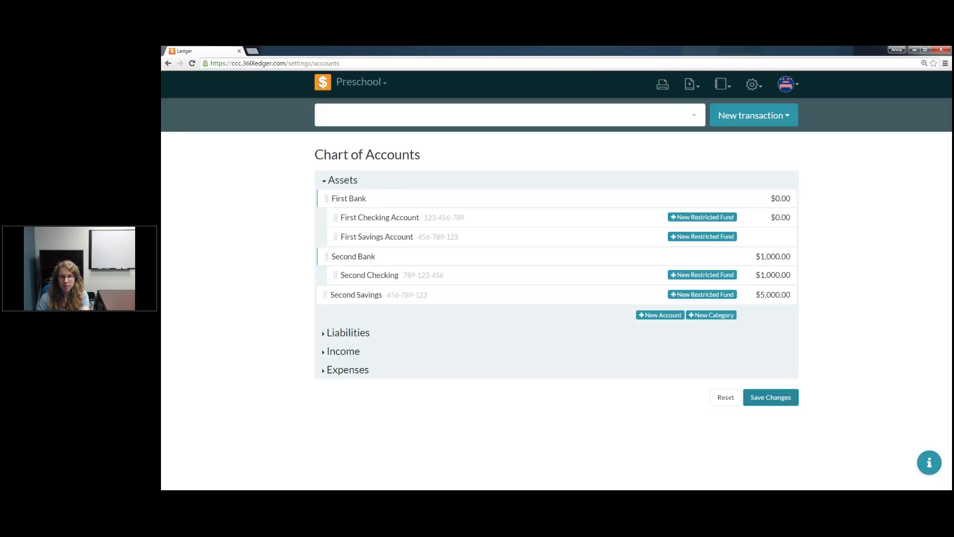
pyautogui.click(771, 398)
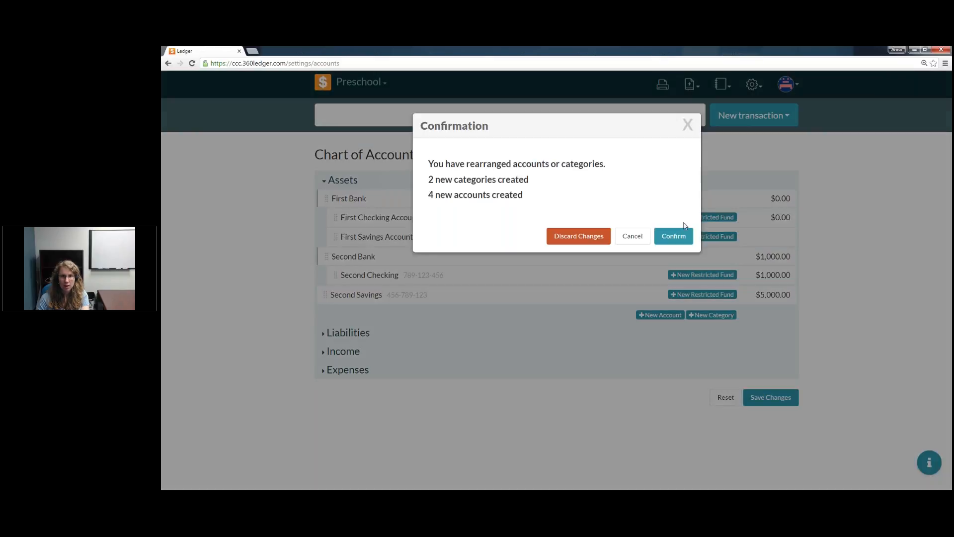
pyautogui.click(676, 236)
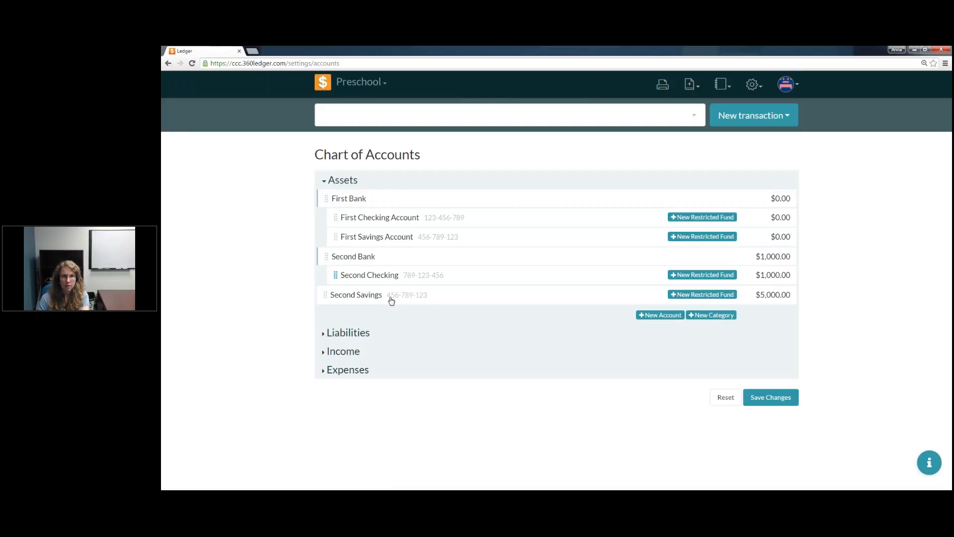
# Step: Nest Second Savings inside the Second Bank category and save the rearranged chart of accounts
pyautogui.moveTo(326, 295); pyautogui.dragTo(356, 297)
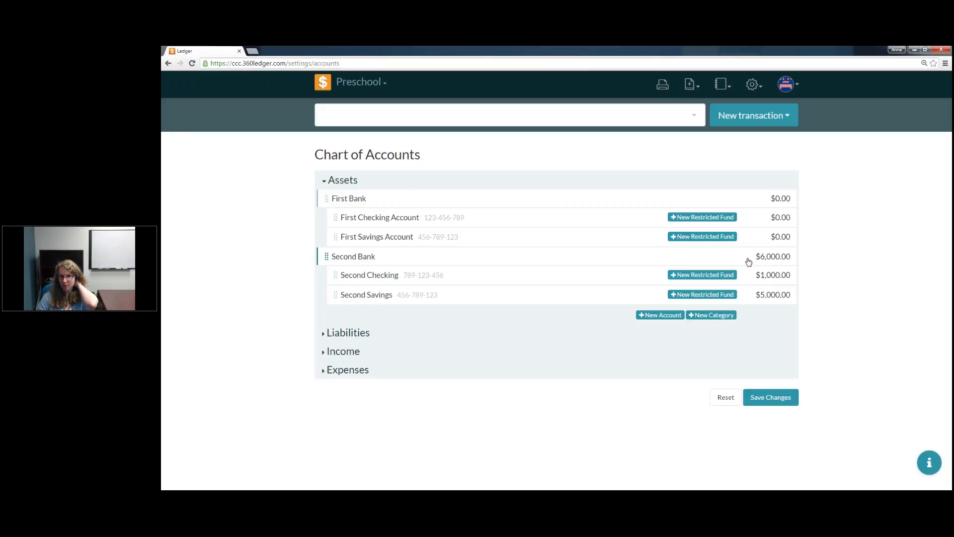
pyautogui.moveTo(749, 261); pyautogui.dragTo(759, 262)
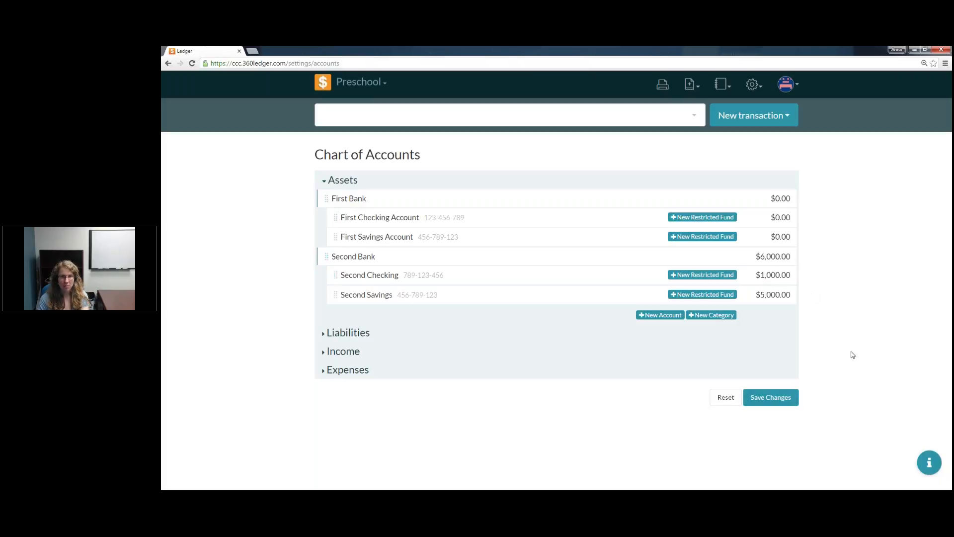
pyautogui.click(771, 398)
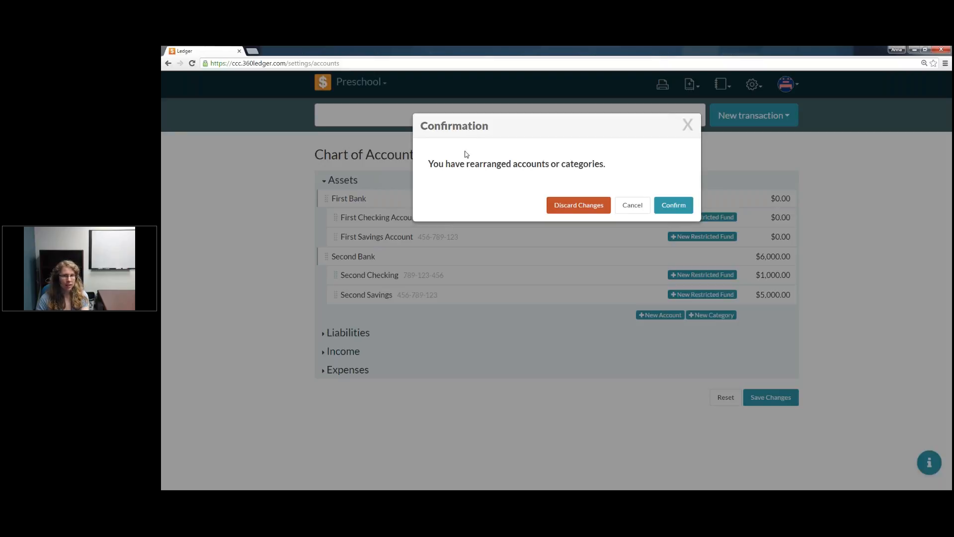
pyautogui.click(675, 207)
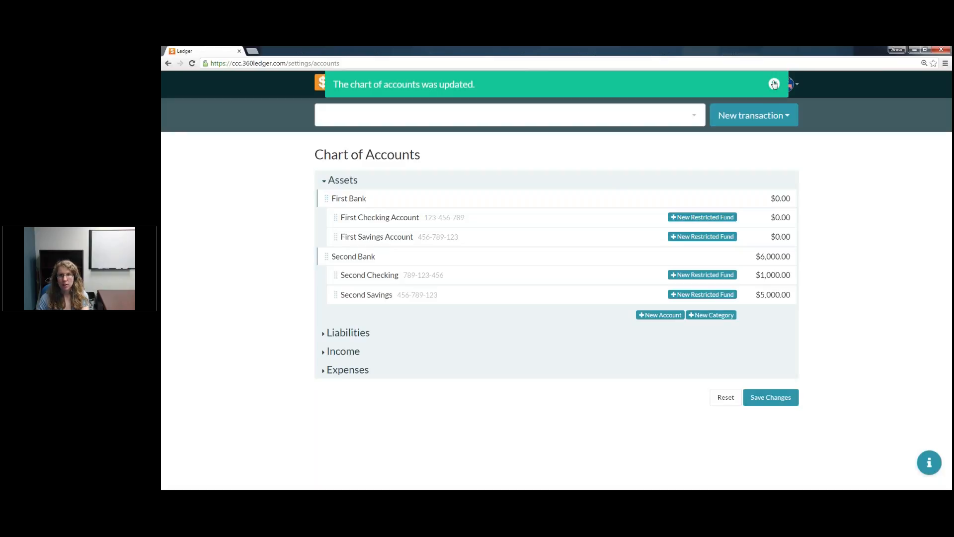
pyautogui.click(775, 84)
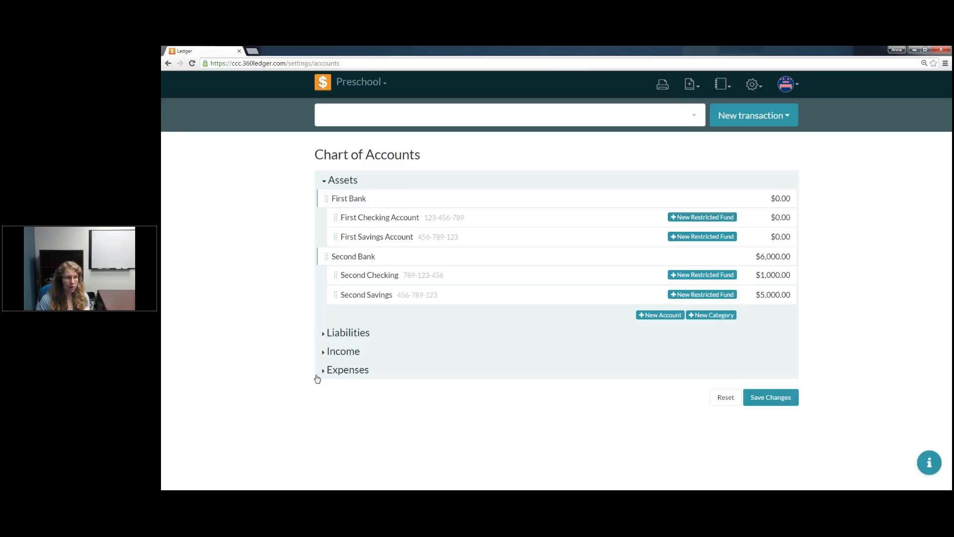
# Step: Add a restricted fund named Youth Fund to First Checking Account
pyautogui.click(729, 218)
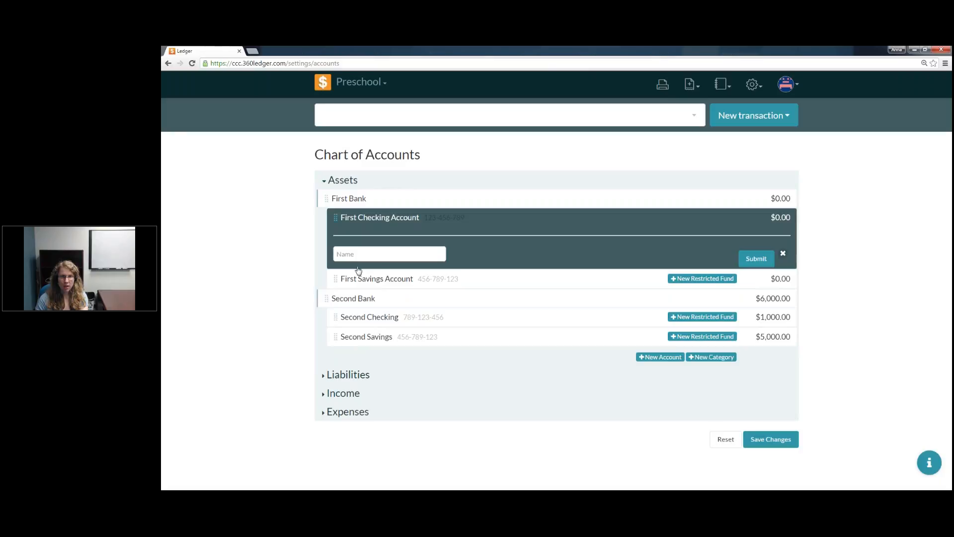
pyautogui.click(375, 253)
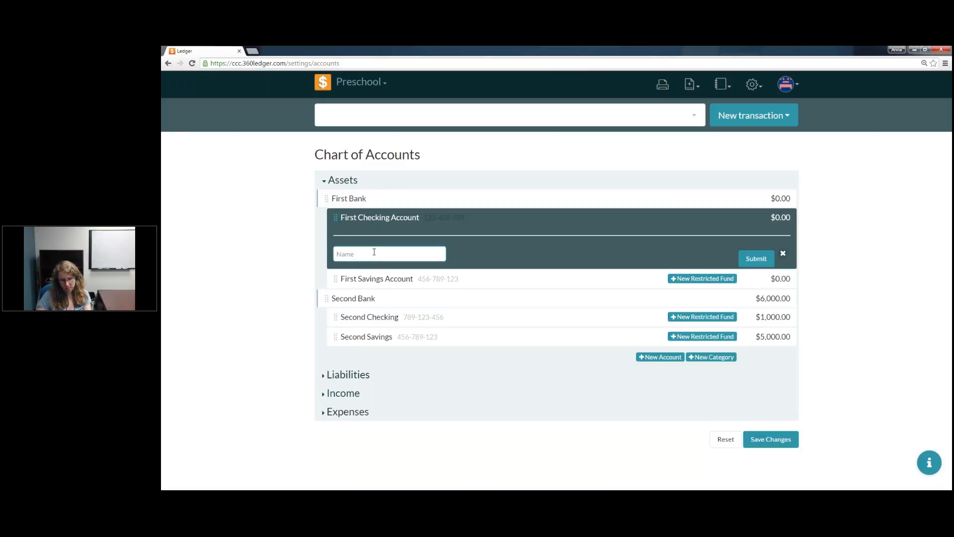
pyautogui.write('Youth Fund')
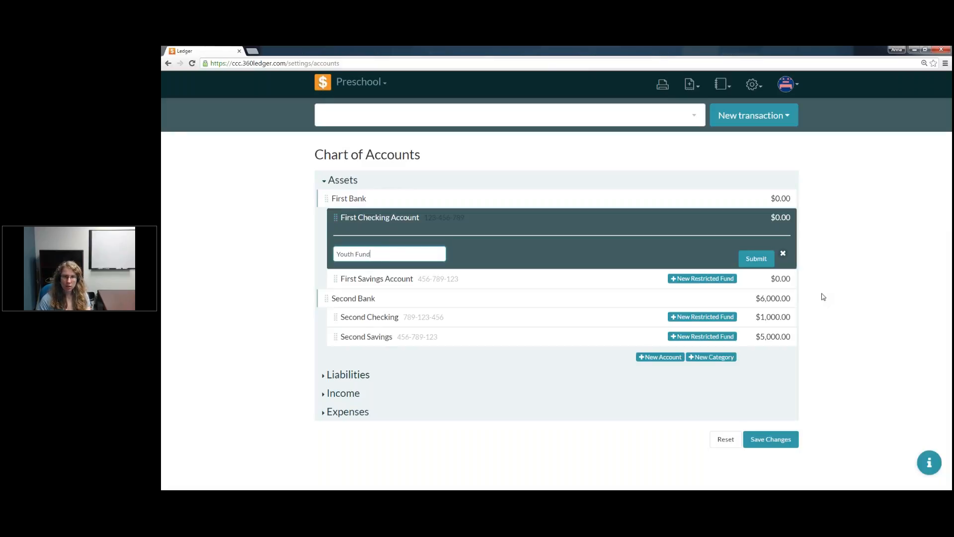
pyautogui.click(744, 264)
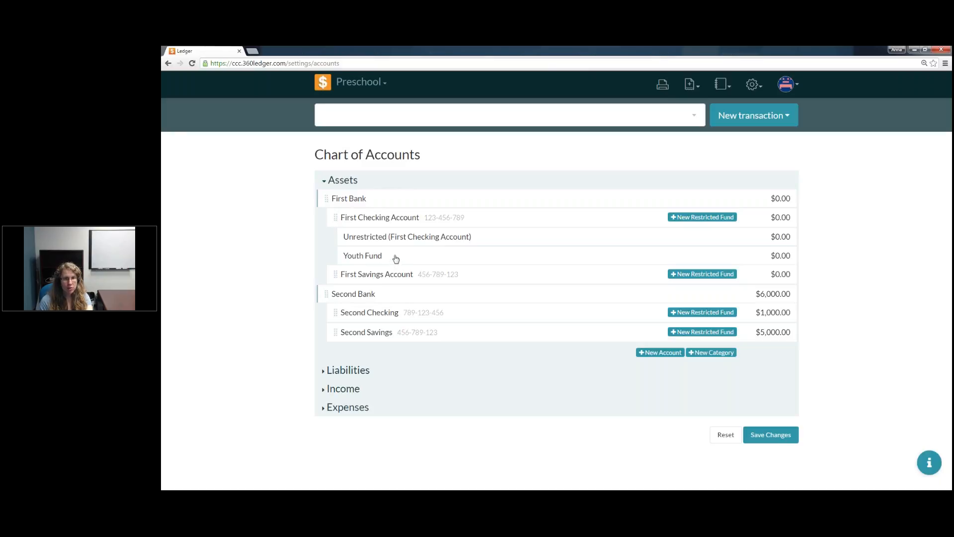
# Step: View the details of the unrestricted fund under First Checking Account and close them
pyautogui.moveTo(385, 241); pyautogui.dragTo(476, 241)
pyautogui.click(476, 241)
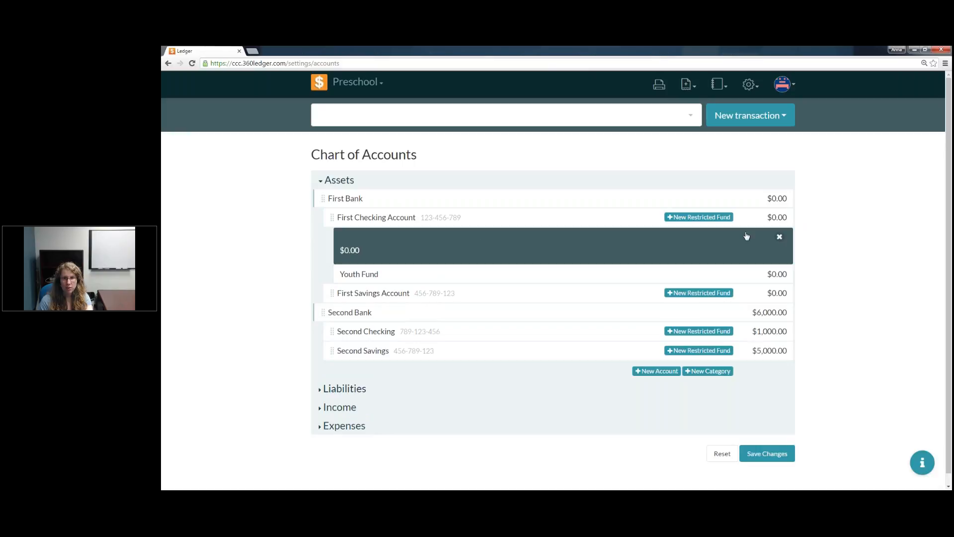
pyautogui.click(780, 237)
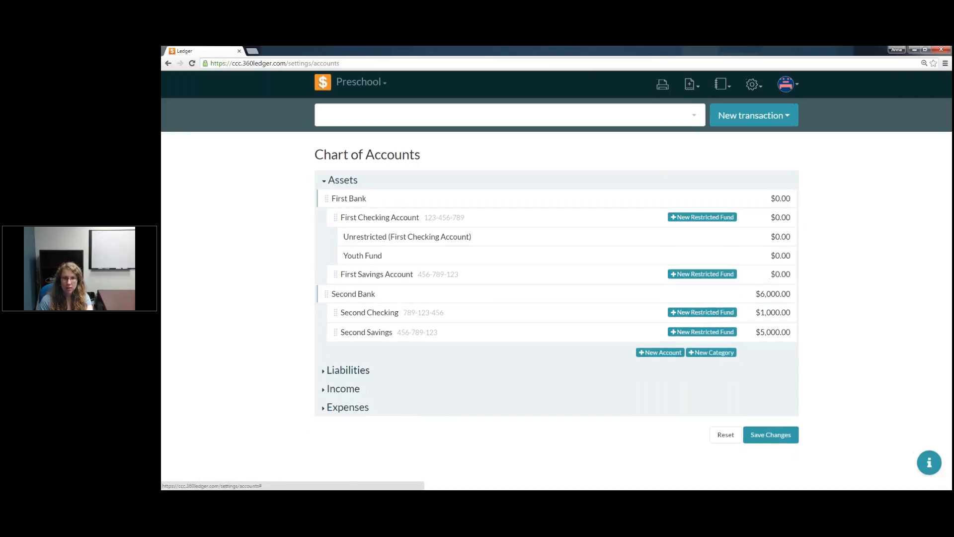
# Step: Add a restricted fund named Education Fund to First Checking Account and save the chart of accounts
pyautogui.click(722, 218)
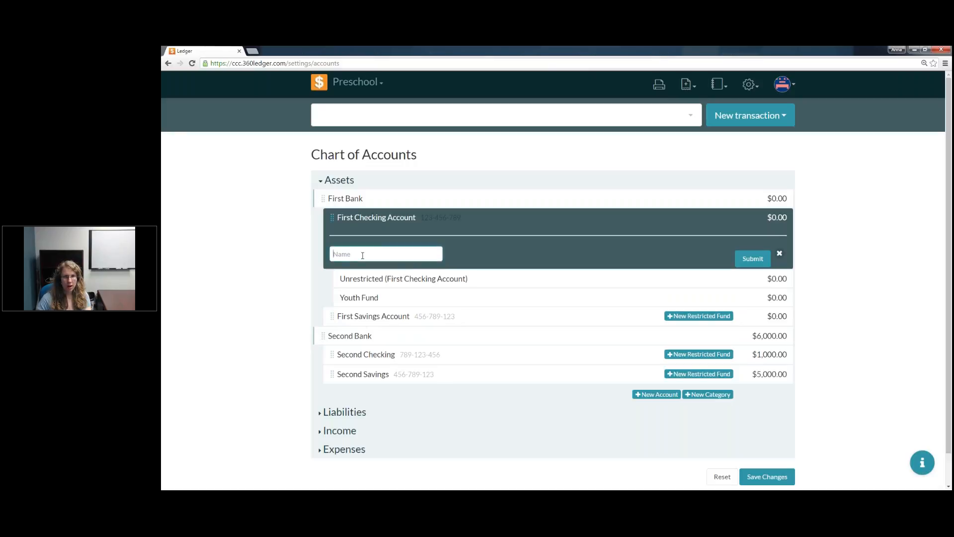
pyautogui.write('E')
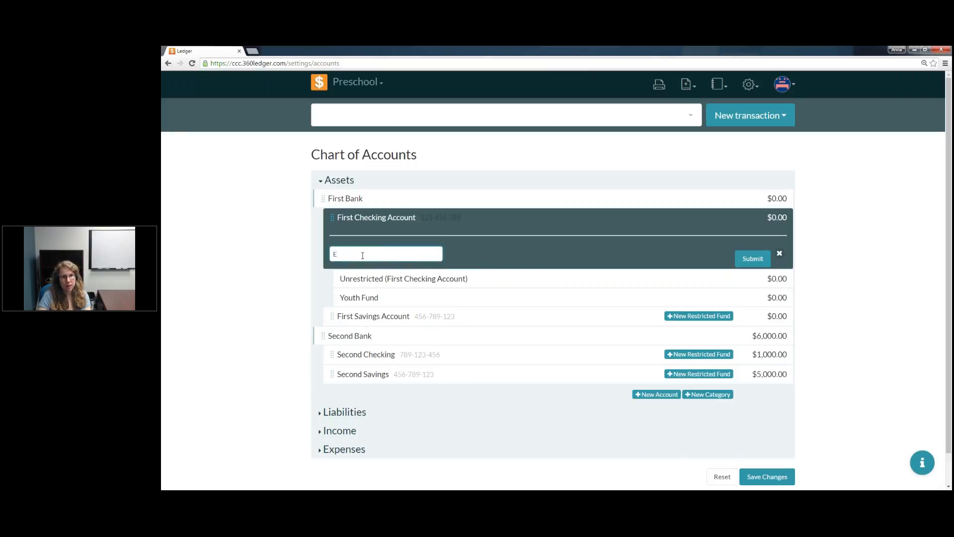
pyautogui.write('ductaio')
pyautogui.write('ation Fund')
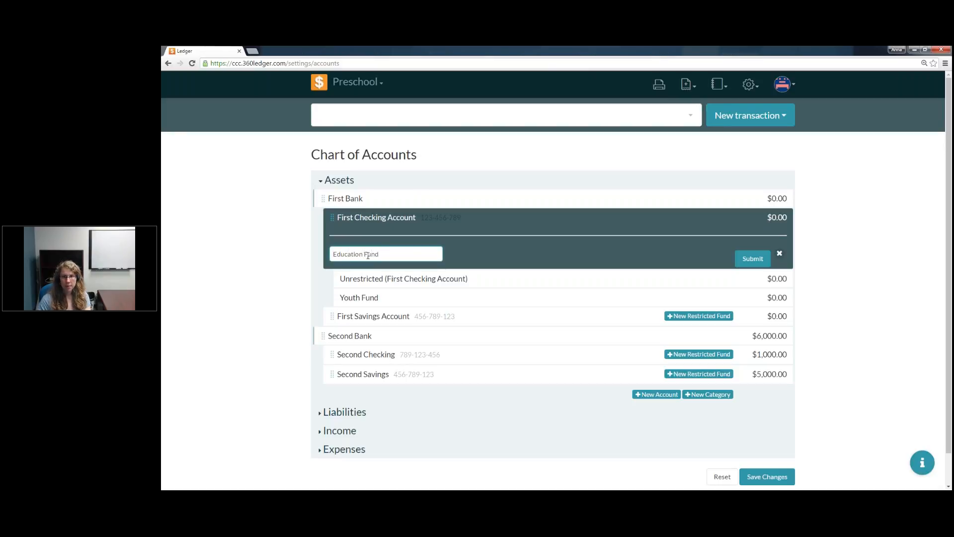
pyautogui.click(750, 258)
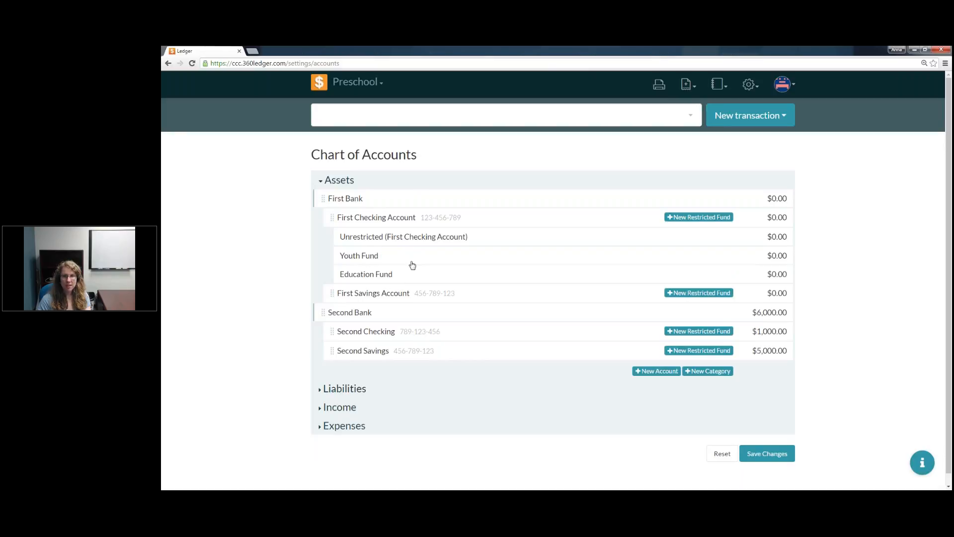
pyautogui.click(785, 455)
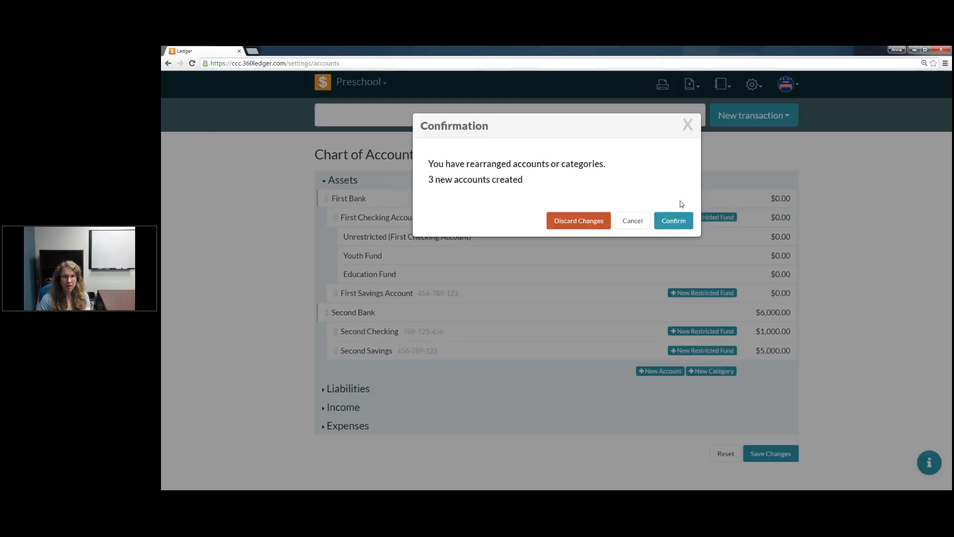
pyautogui.click(675, 220)
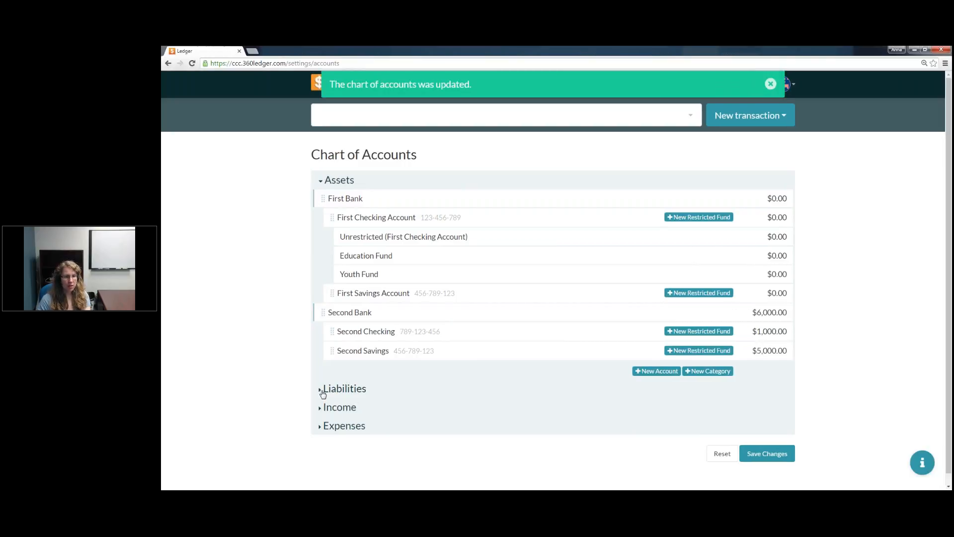
# Step: Add a category named Taxes under Liabilities
pyautogui.click(320, 390)
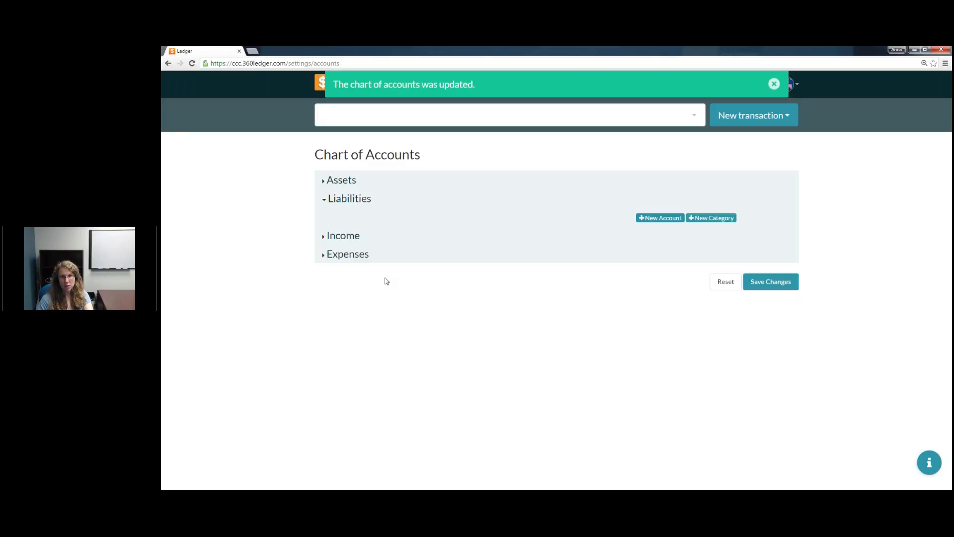
pyautogui.click(721, 221)
pyautogui.click(358, 219)
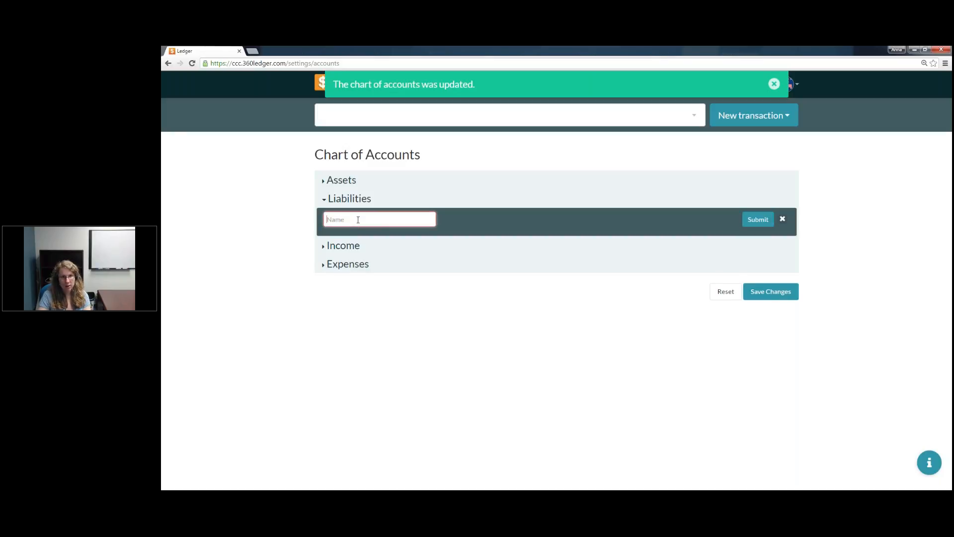
pyautogui.write('Taxes')
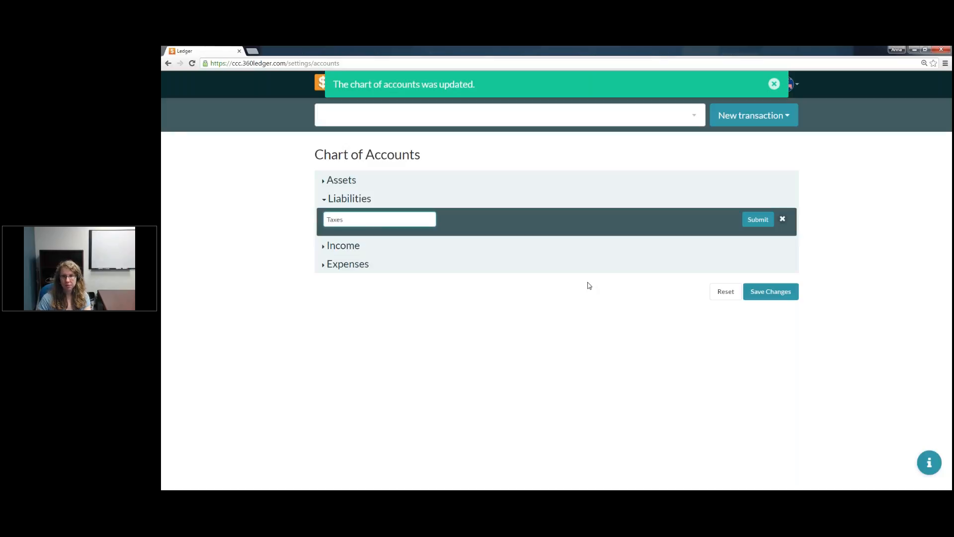
pyautogui.click(749, 223)
# Step: Add an account named Federal Taxes under Liabilities with an initial balance of 0
pyautogui.click(661, 236)
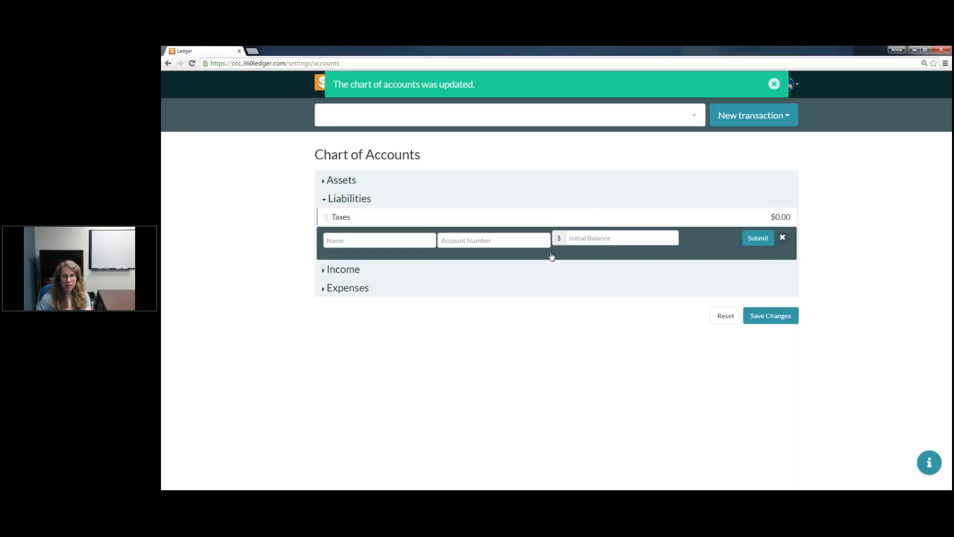
pyautogui.click(402, 239)
pyautogui.write('Fed')
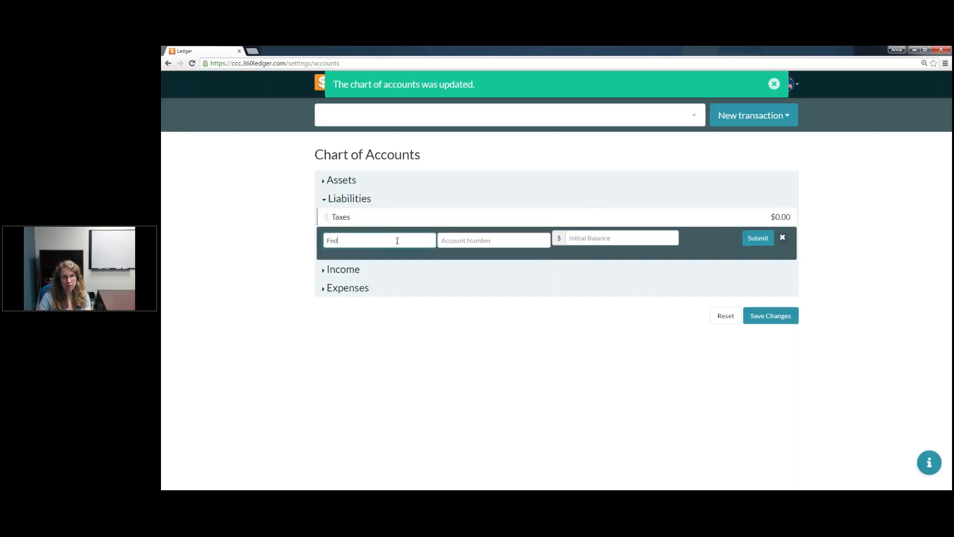
pyautogui.write('eral Taxes')
pyautogui.press('Tab')
pyautogui.press('Tab')
pyautogui.write('0')
pyautogui.click(758, 238)
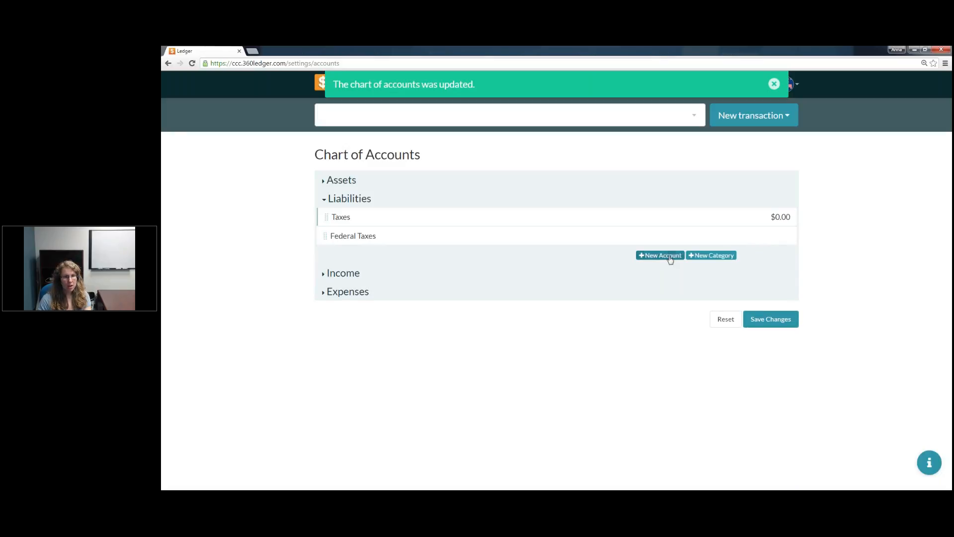
# Step: Add an account named State Taxes under Liabilities with an initial balance of 0
pyautogui.click(671, 255)
pyautogui.click(351, 255)
pyautogui.write('State Taxes')
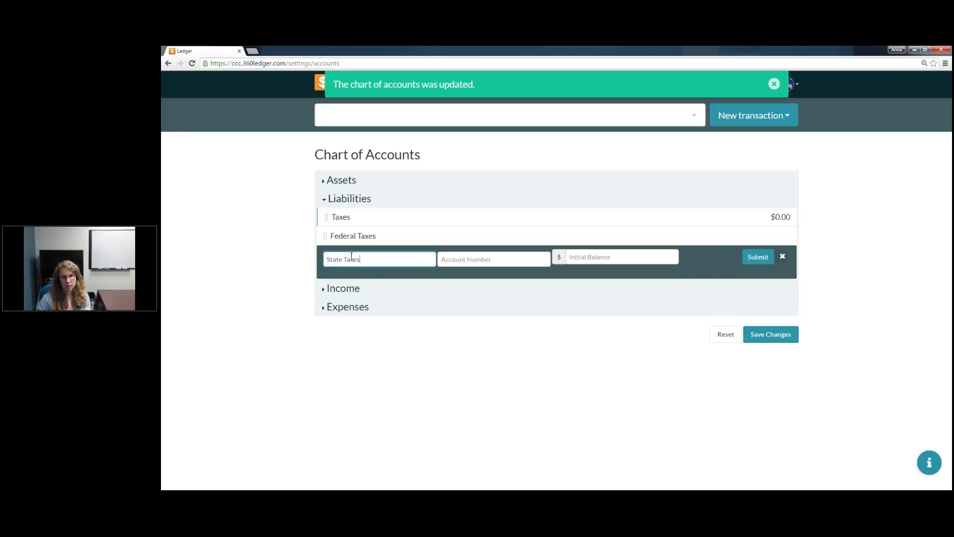
pyautogui.click(621, 257)
pyautogui.write('0')
pyautogui.click(758, 257)
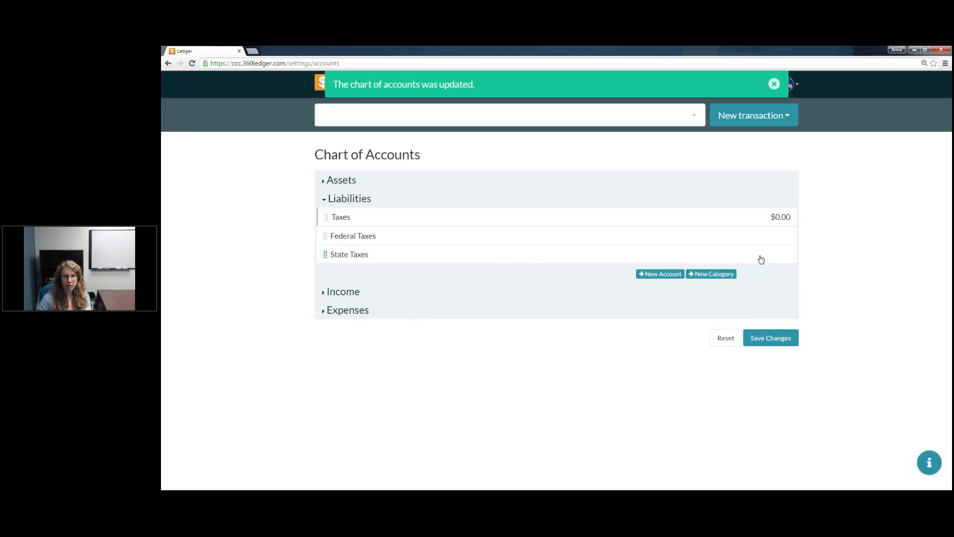
# Step: Add an account named Social Security under Liabilities with an initial balance of 0
pyautogui.click(661, 273)
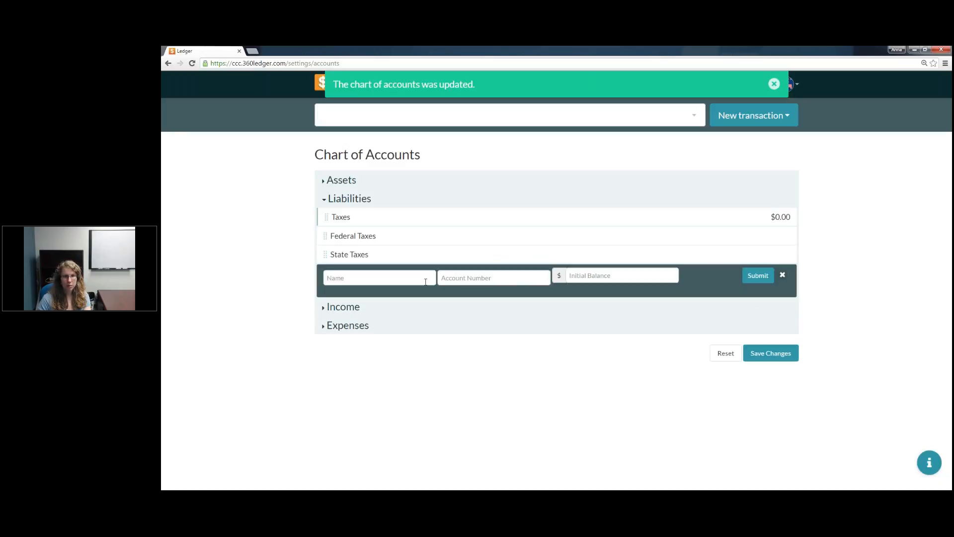
pyautogui.click(386, 277)
pyautogui.write('Social Scurity')
pyautogui.press('BackSpace')
pyautogui.press('BackSpace')
pyautogui.press('BackSpace')
pyautogui.press('BackSpace')
pyautogui.press('BackSpace')
pyautogui.press('BackSpace')
pyautogui.write('ecurity')
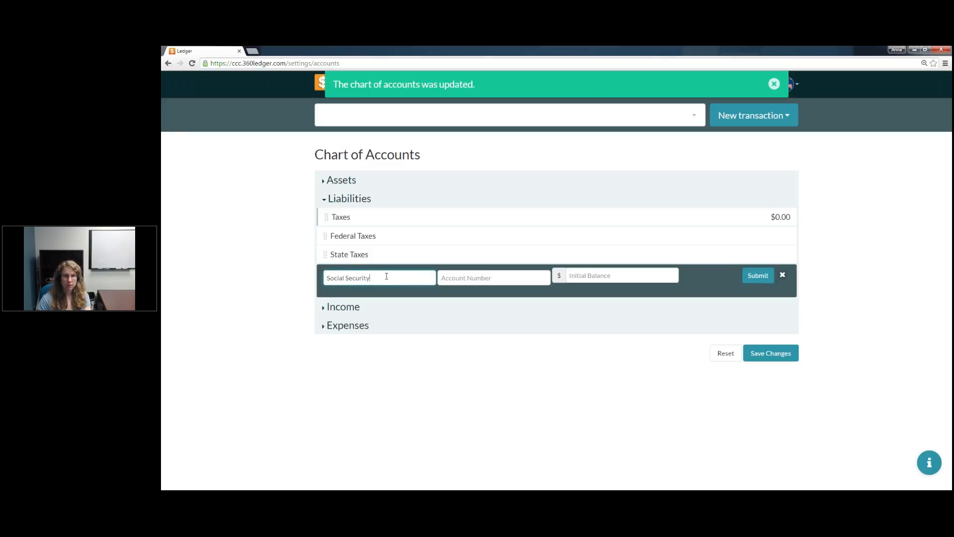
pyautogui.press('Tab')
pyautogui.press('Tab')
pyautogui.write('0')
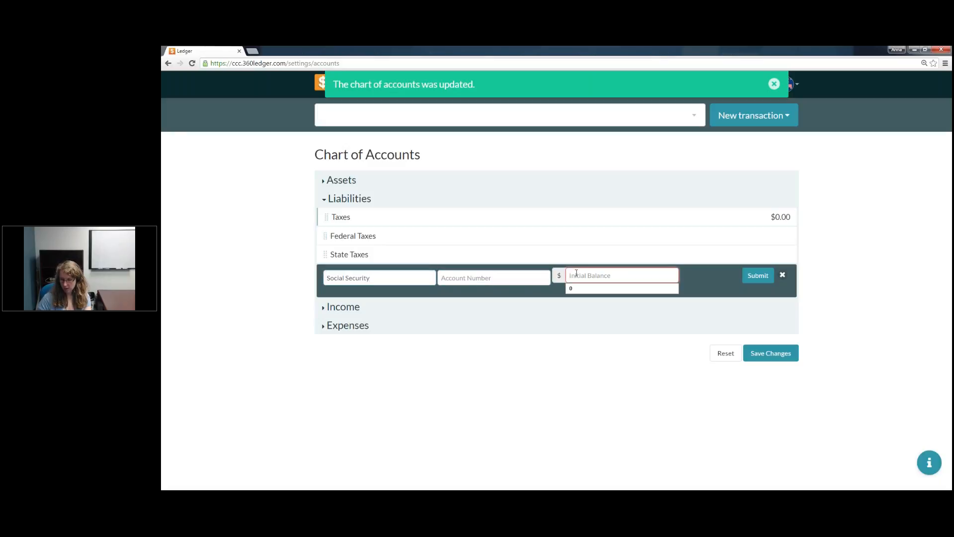
pyautogui.press('Down')
pyautogui.click(758, 276)
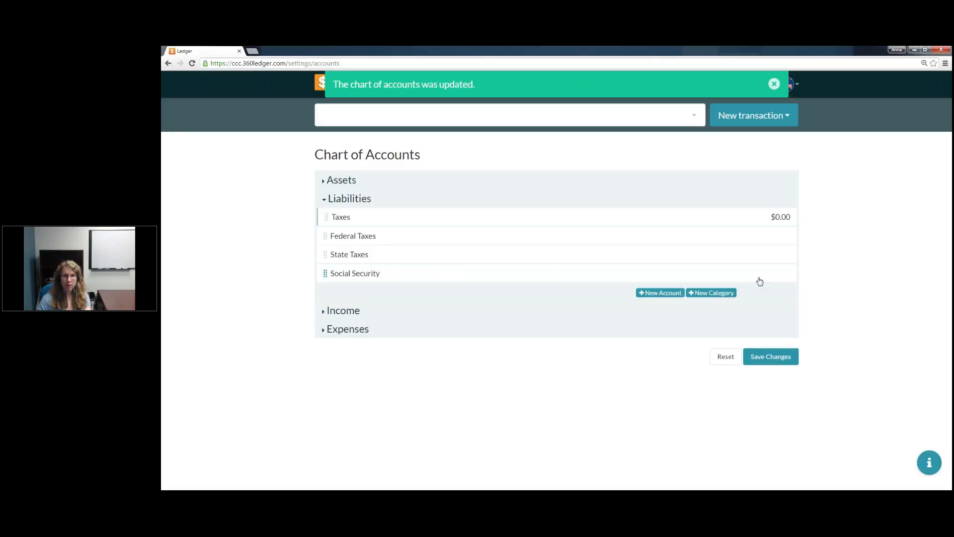
# Step: Nest Federal Taxes, State Taxes and Social Security under the Taxes category and save the chart of accounts
pyautogui.moveTo(325, 237)
pyautogui.mouseDown()
pyautogui.moveTo(351, 241)
pyautogui.moveTo(345, 253)
pyautogui.moveTo(364, 256)
pyautogui.moveTo(358, 273)
pyautogui.moveTo(395, 273)
pyautogui.mouseUp()
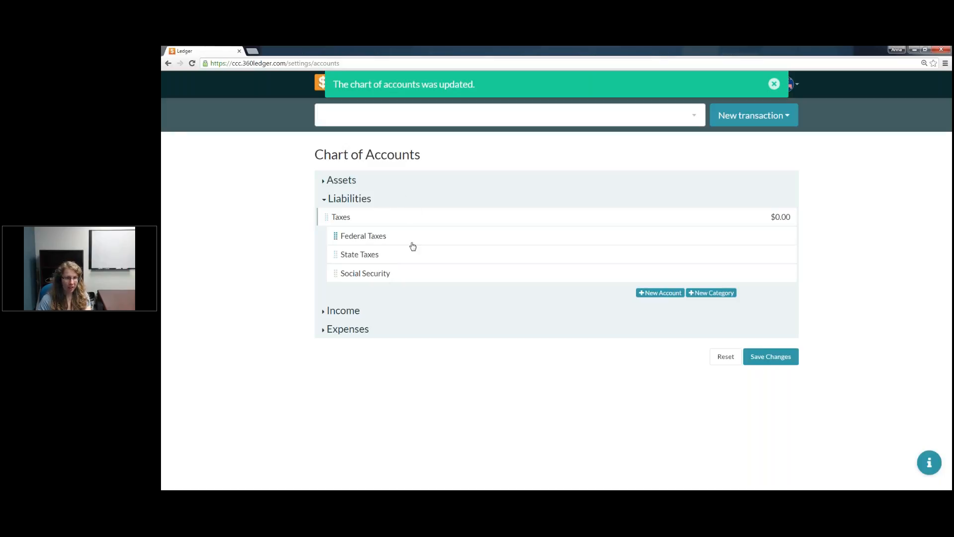
pyautogui.click(771, 356)
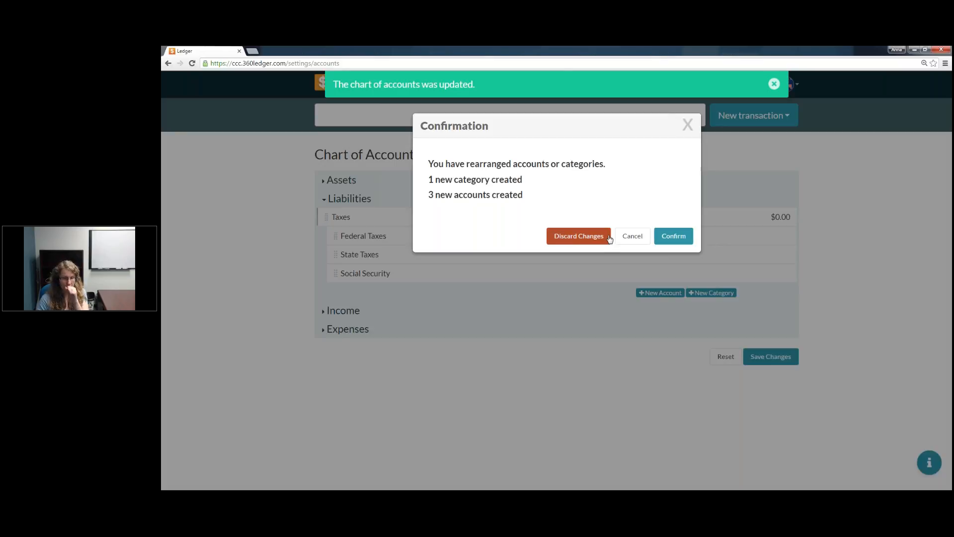
pyautogui.click(674, 237)
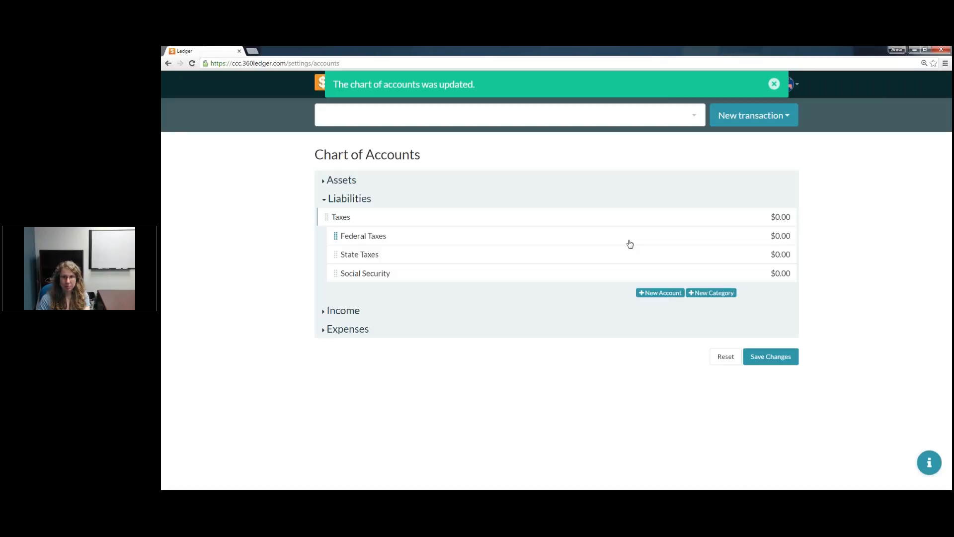
# Step: Add a category named Books under Income
pyautogui.click(326, 315)
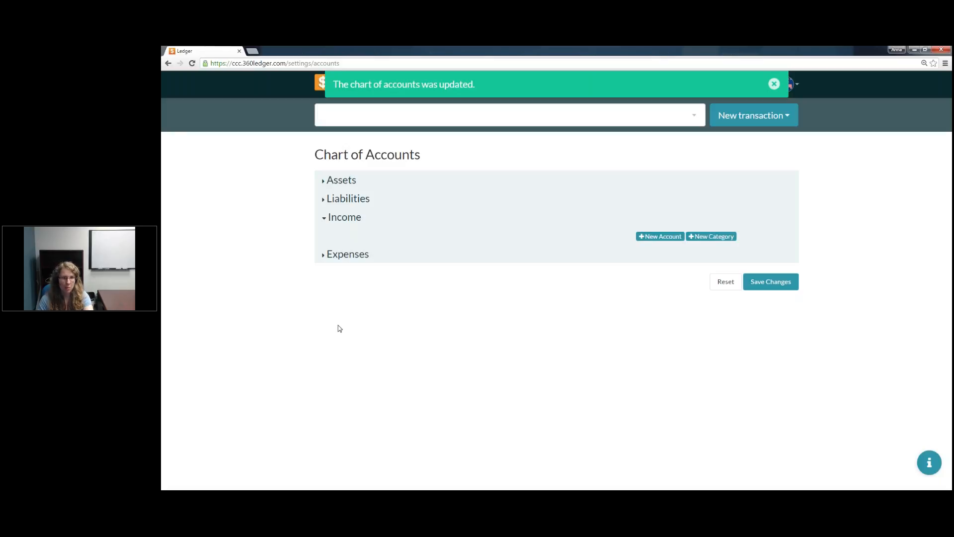
pyautogui.click(727, 237)
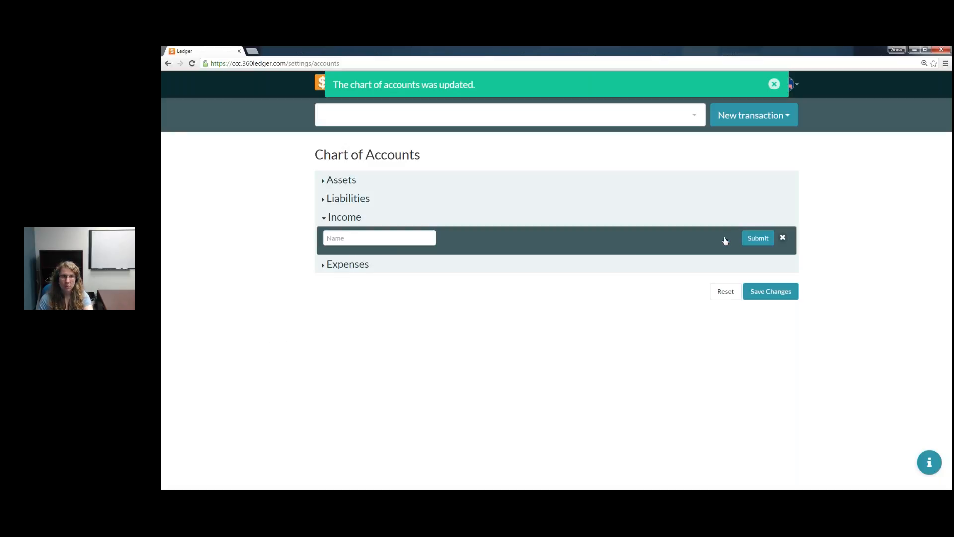
pyautogui.click(385, 240)
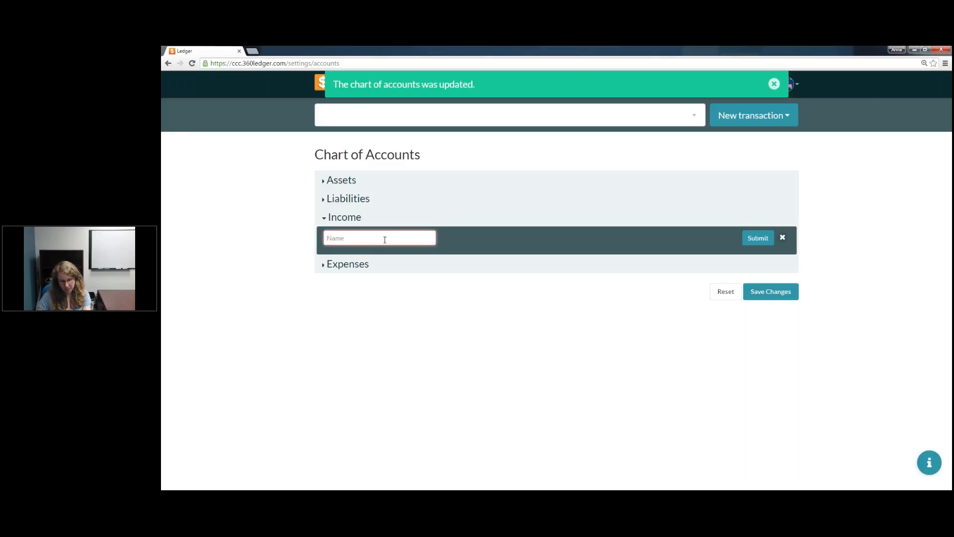
pyautogui.write('Books')
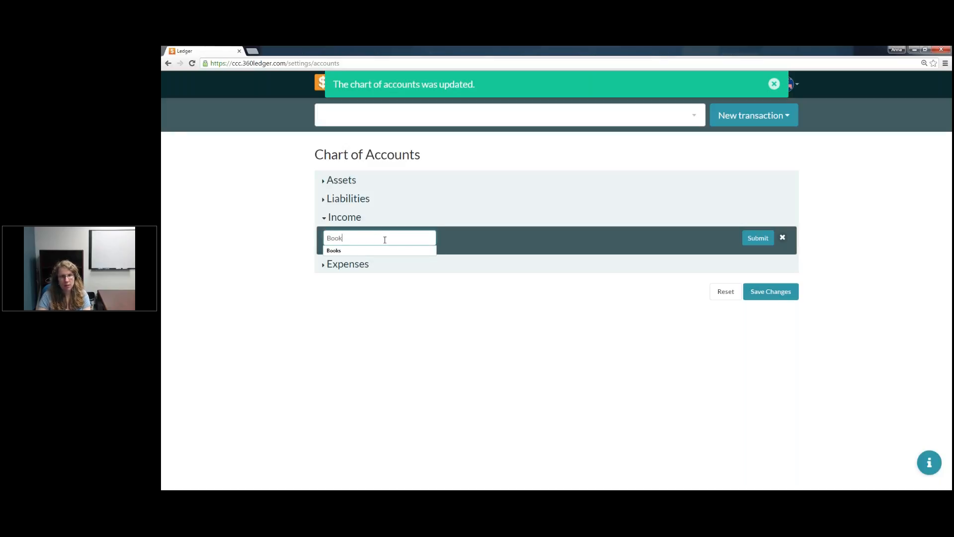
pyautogui.click(381, 250)
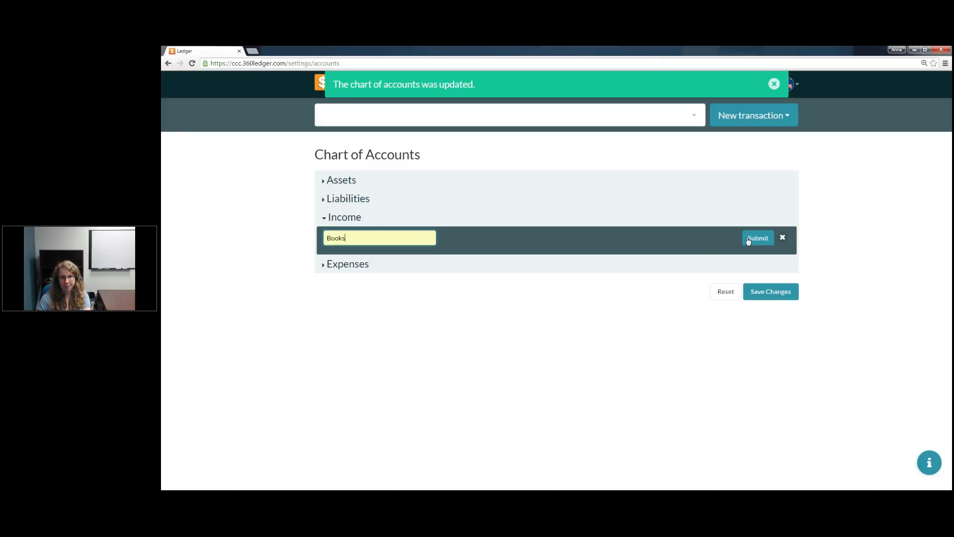
pyautogui.click(754, 239)
# Step: Add two more categories under Income, named Supplies and Snacks
pyautogui.click(710, 255)
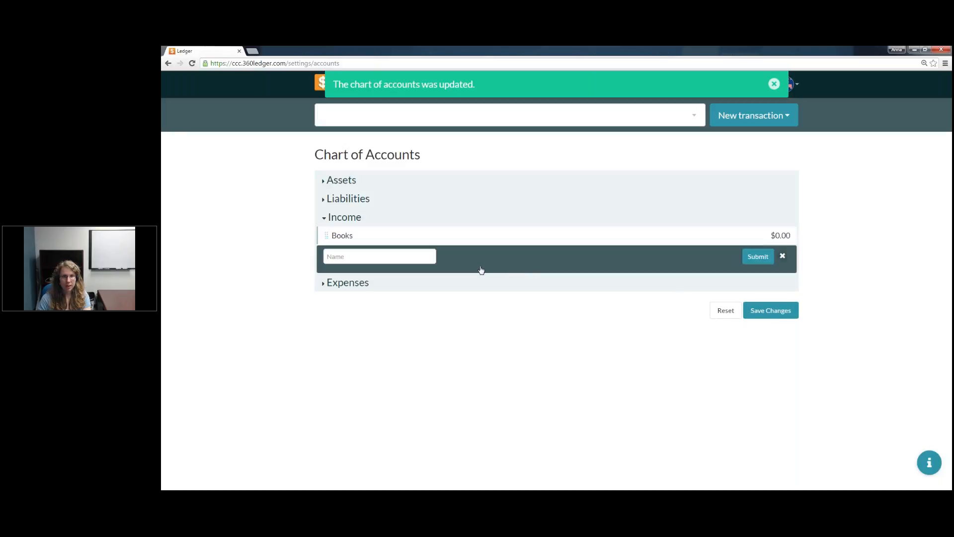
pyautogui.click(381, 256)
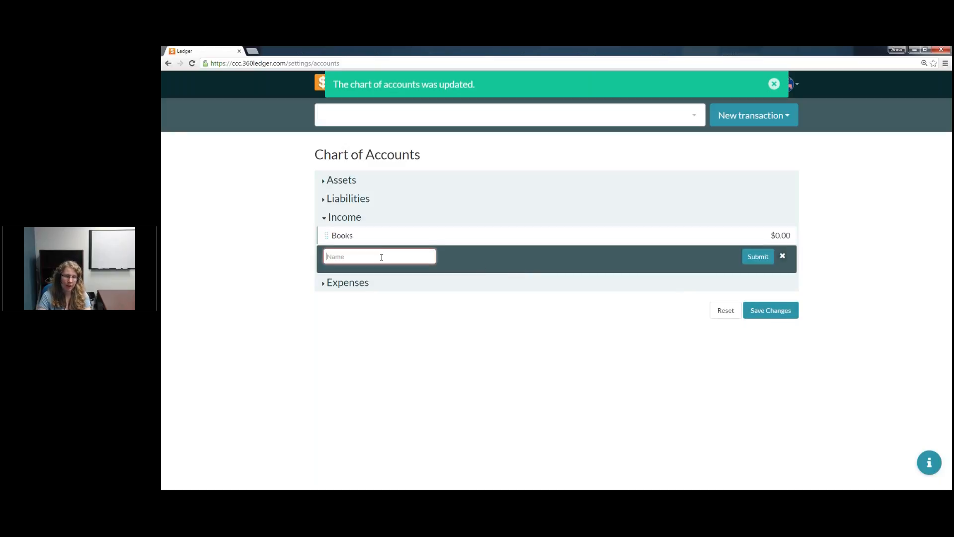
pyautogui.write('Supplies')
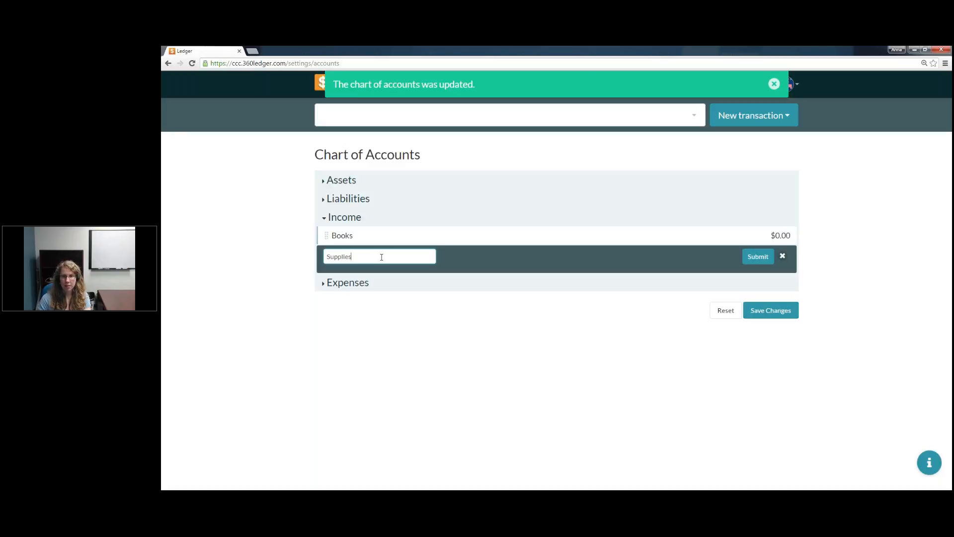
pyautogui.click(754, 258)
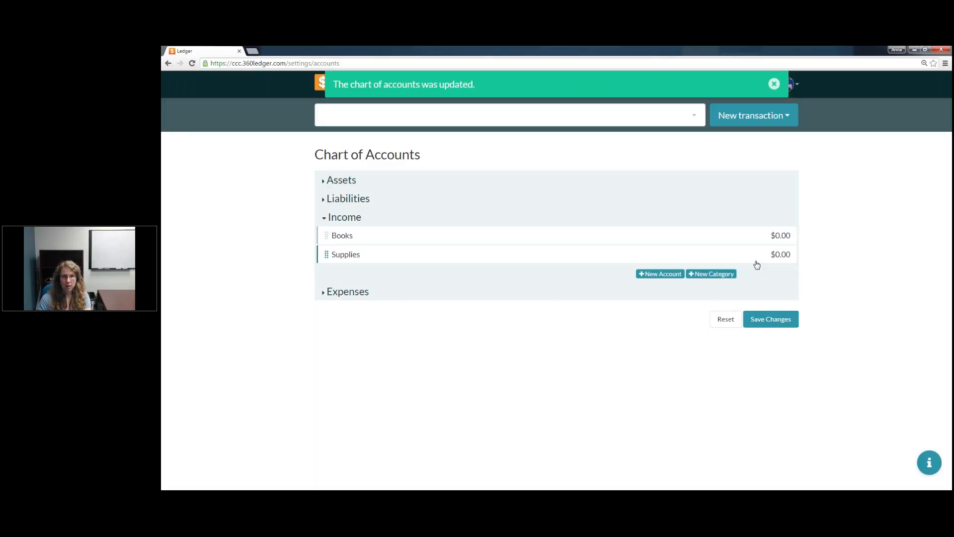
pyautogui.click(724, 278)
pyautogui.click(409, 277)
pyautogui.write('Snacks')
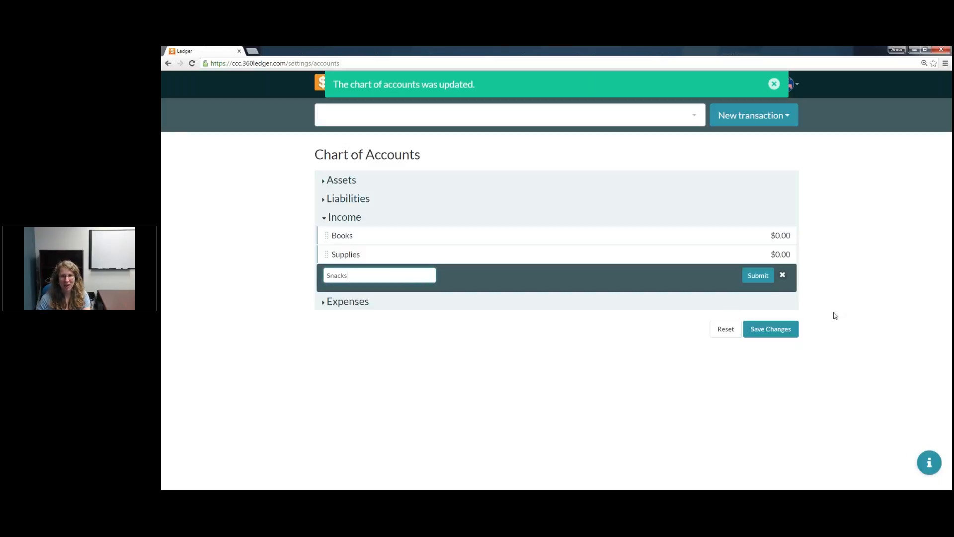
pyautogui.click(766, 278)
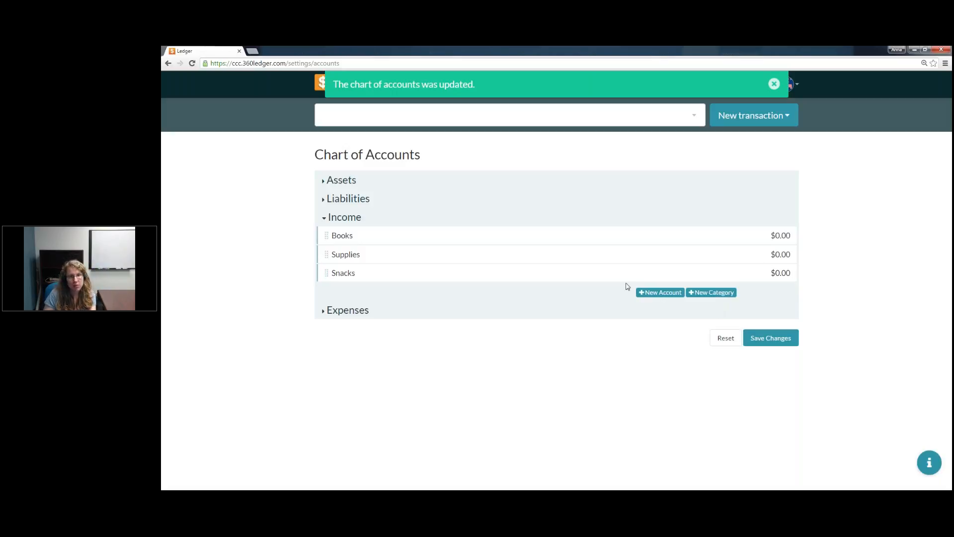
# Step: Add an account named Textbooks under Income with an initial balance of 0
pyautogui.click(657, 294)
pyautogui.click(394, 298)
pyautogui.write('Textbook')
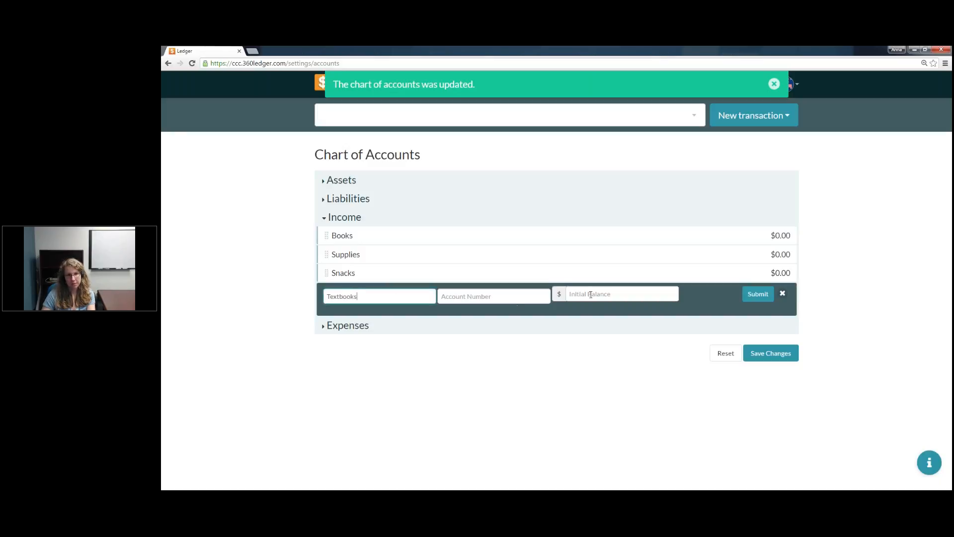
pyautogui.write('s')
pyautogui.click(611, 297)
pyautogui.write('0')
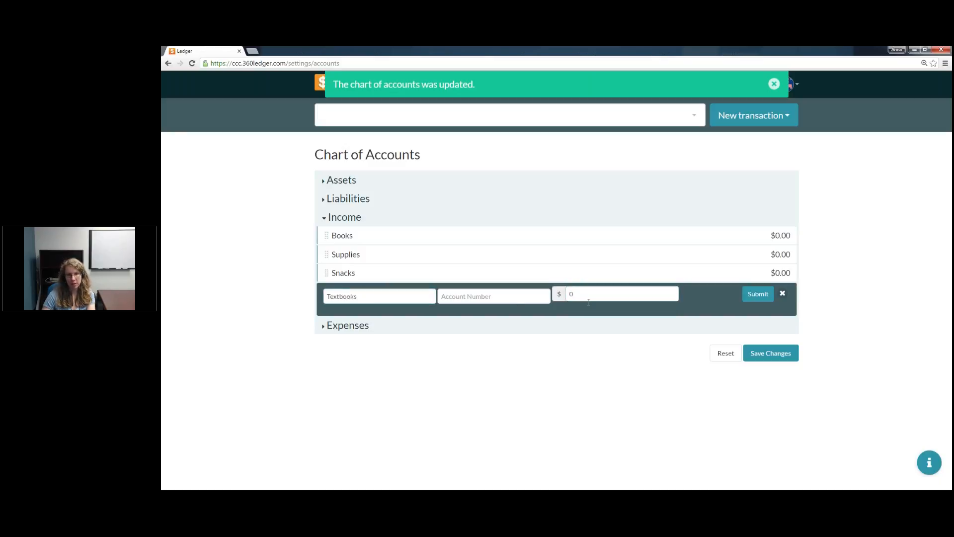
pyautogui.click(760, 296)
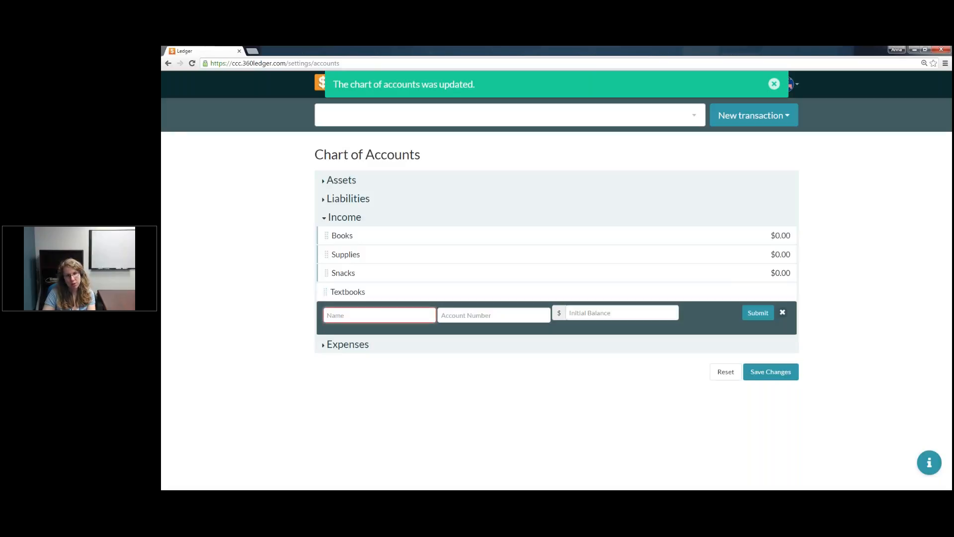
# Step: Add an account named Reading Time Books under Income with an initial balance of 0
pyautogui.write('Reading Time Books')
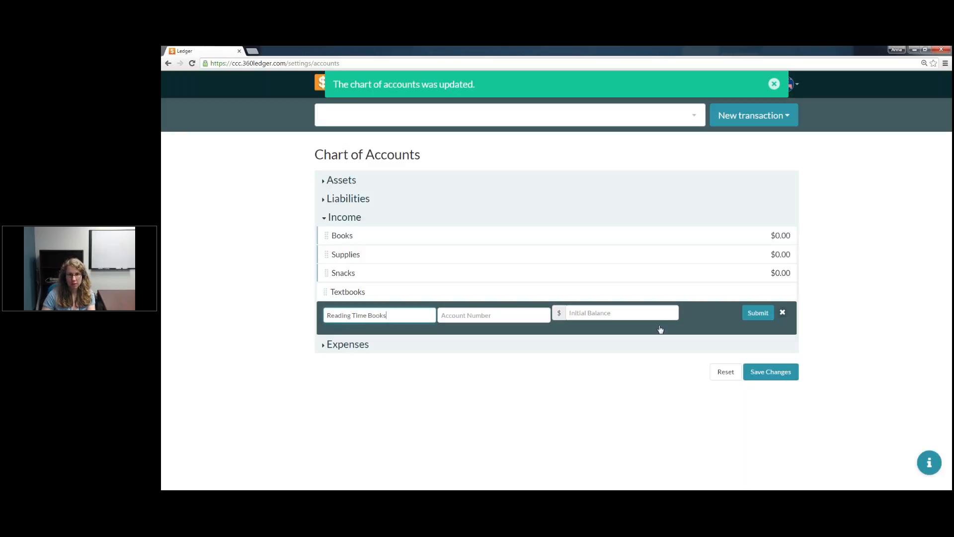
pyautogui.click(758, 312)
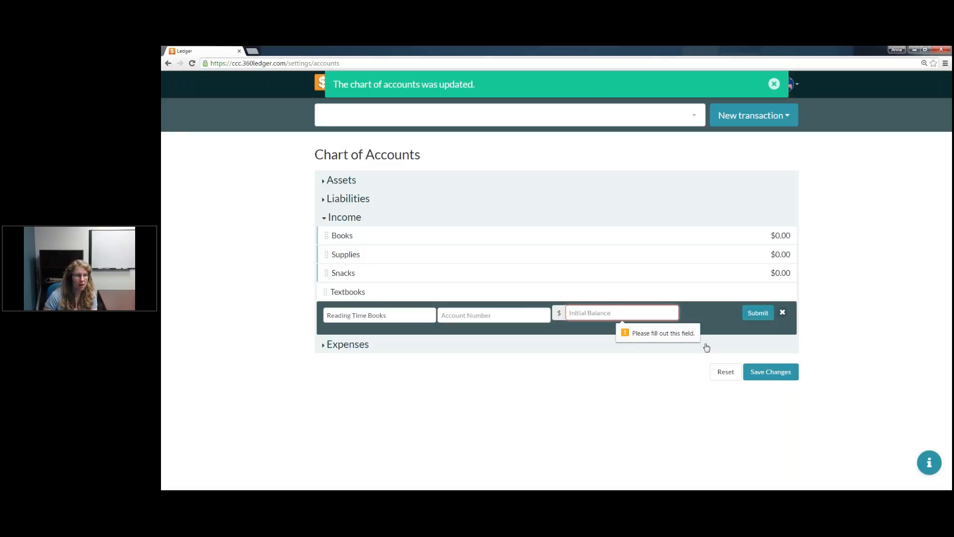
pyautogui.write('0')
pyautogui.click(646, 325)
pyautogui.click(756, 313)
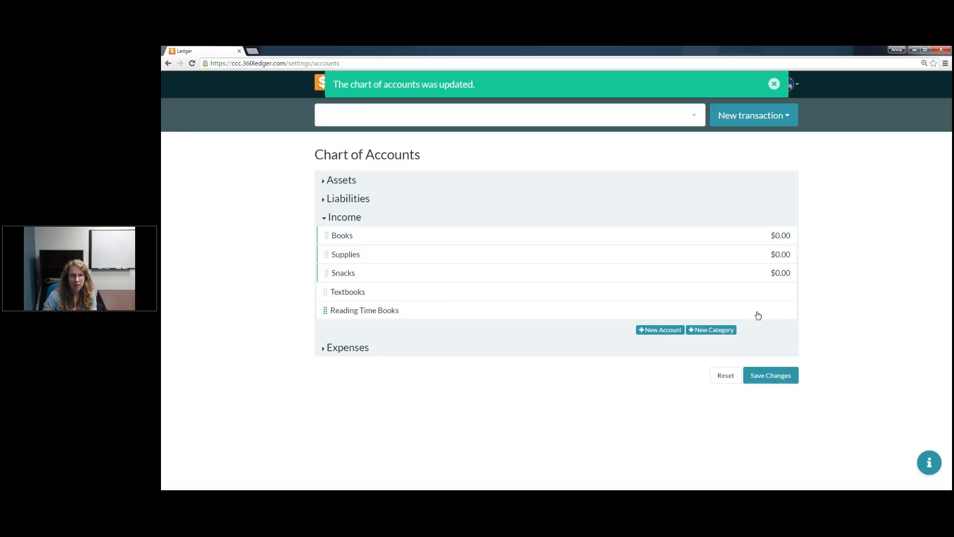
# Step: Nest Textbooks and Reading Time Books under the Books income category and save the chart of accounts
pyautogui.moveTo(328, 291); pyautogui.dragTo(381, 254)
pyautogui.moveTo(326, 310); pyautogui.dragTo(385, 270)
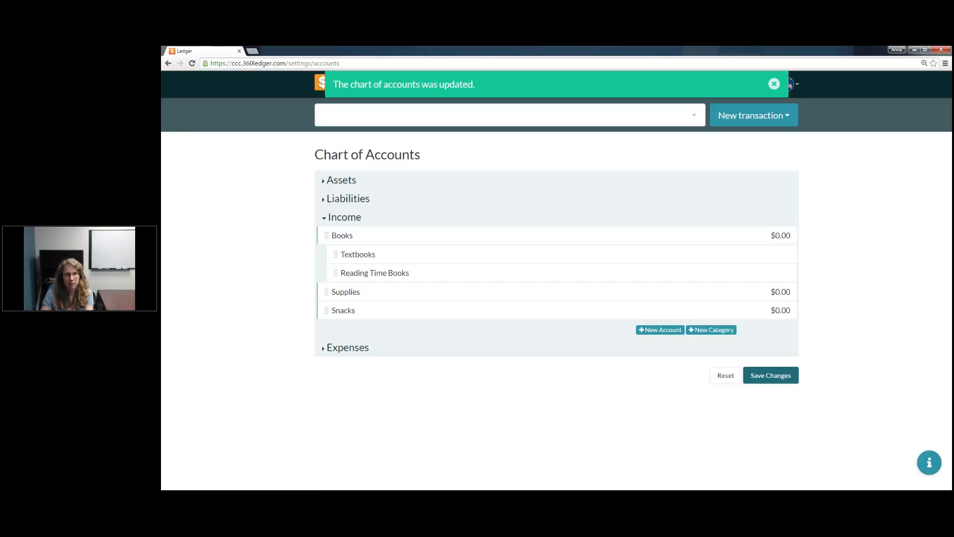
pyautogui.click(771, 375)
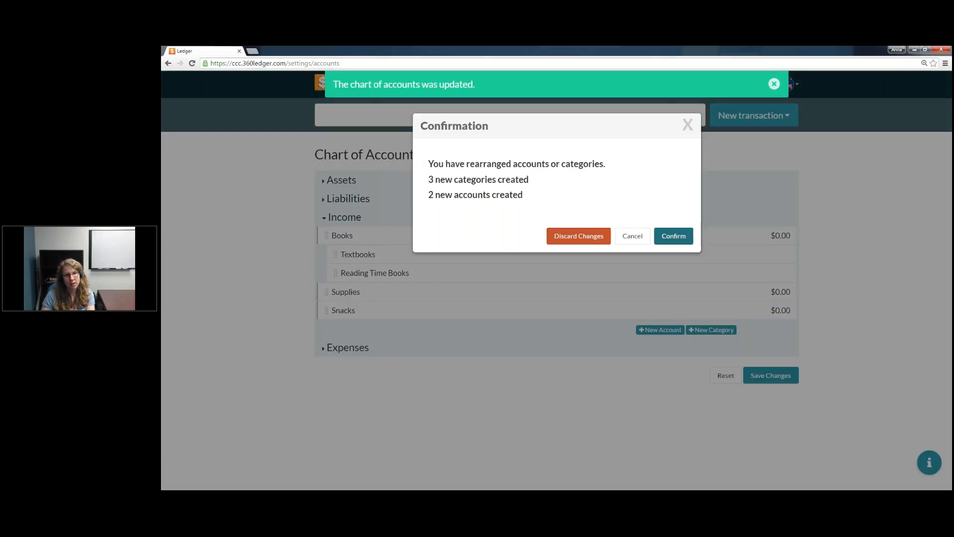
pyautogui.click(674, 234)
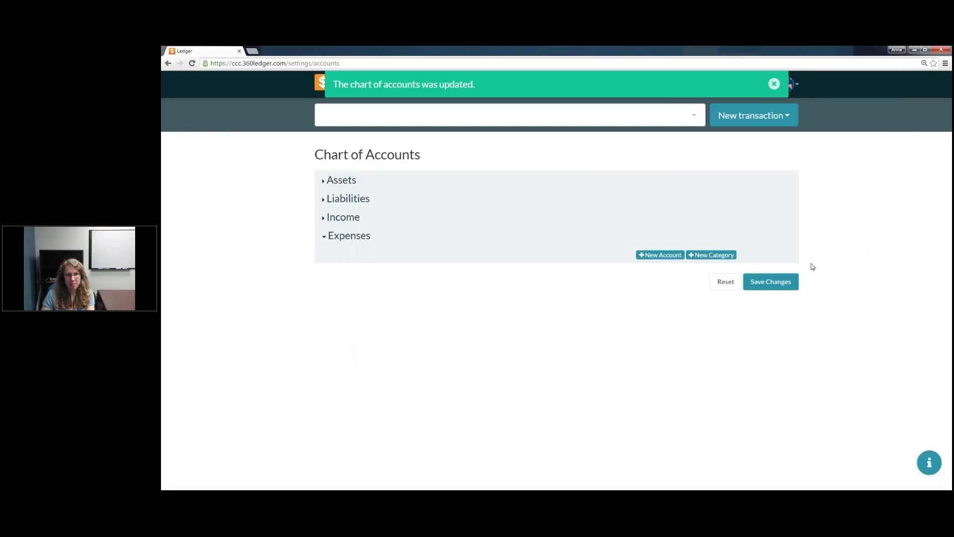
# Step: Add a category named Books under Expenses in the chart of accounts
pyautogui.click(713, 254)
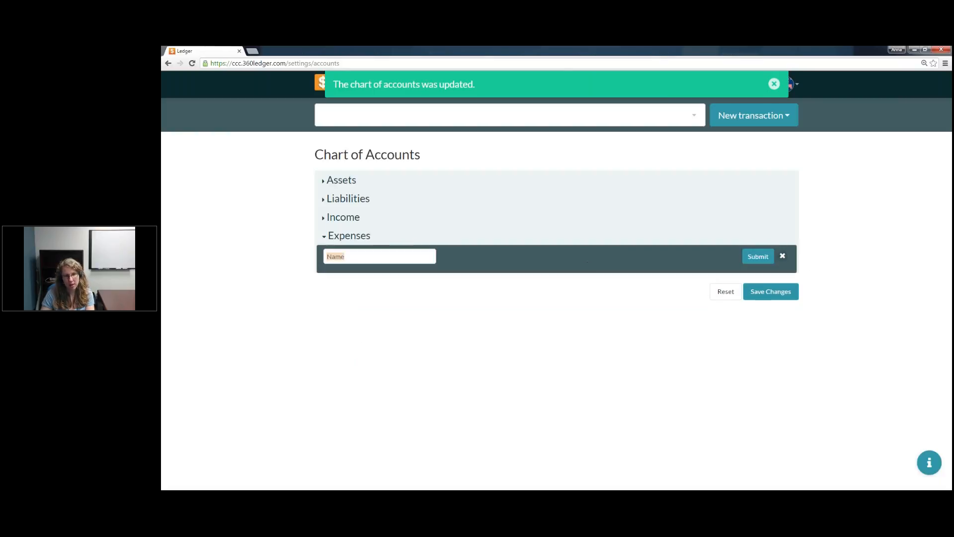
pyautogui.click(367, 258)
pyautogui.write('Books')
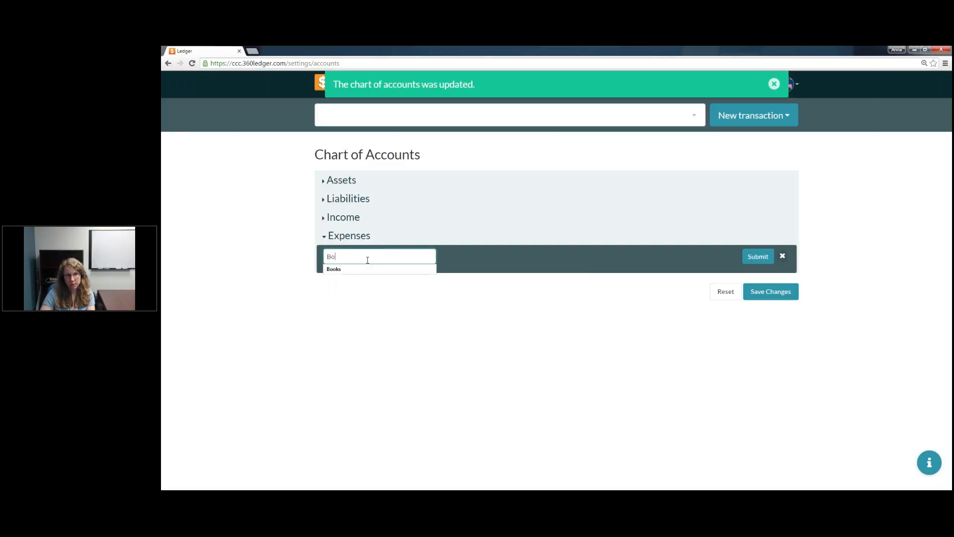
pyautogui.click(365, 270)
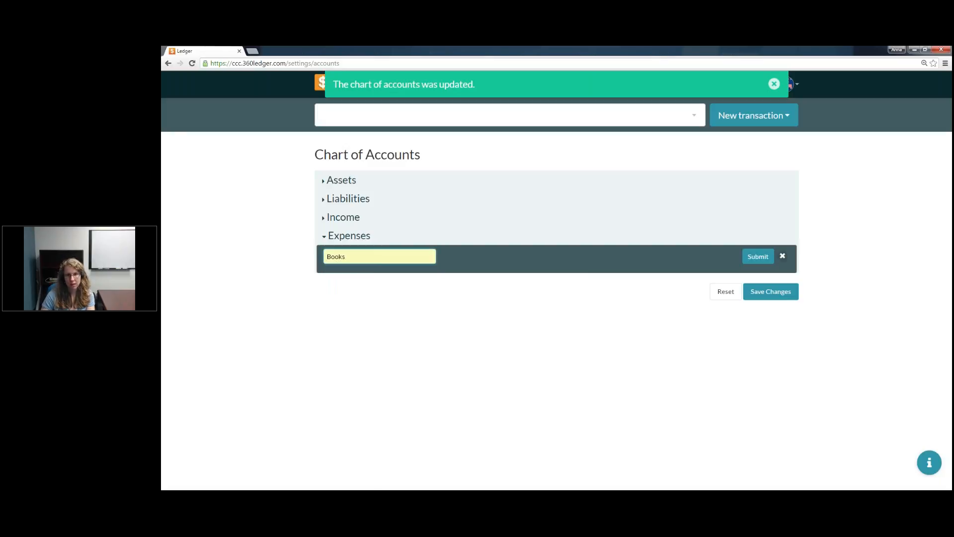
pyautogui.click(757, 259)
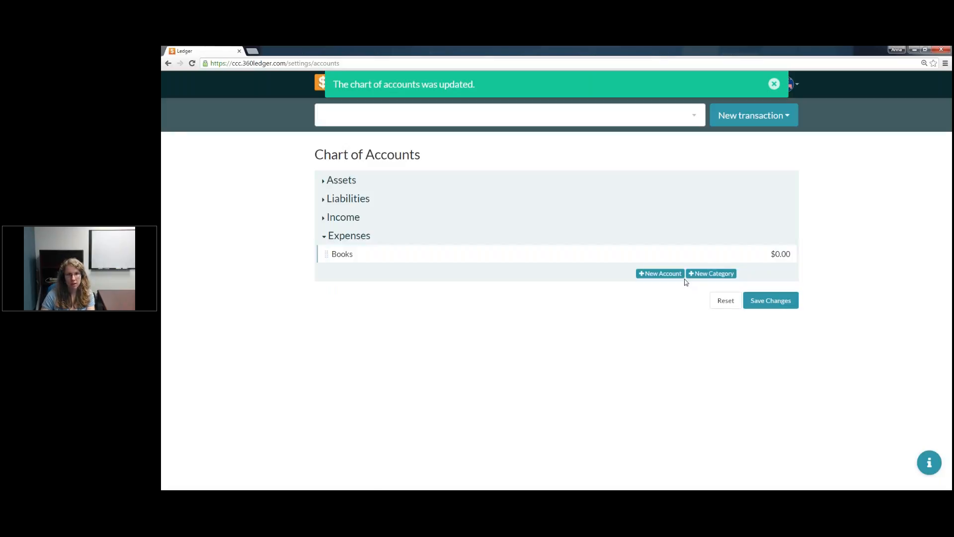
# Step: Check the existing Income categories for reference and add a category named Supplies under Expenses
pyautogui.click(711, 273)
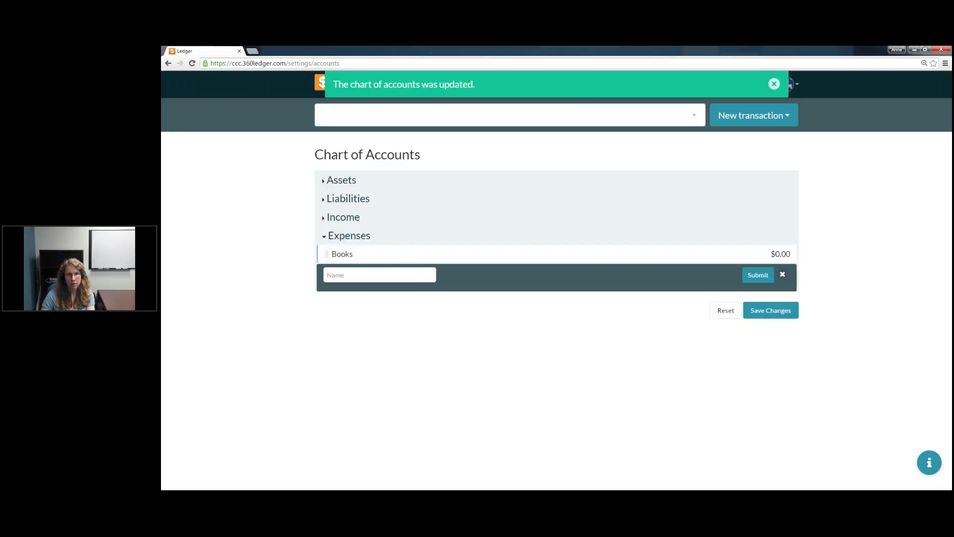
pyautogui.click(326, 218)
pyautogui.click(326, 348)
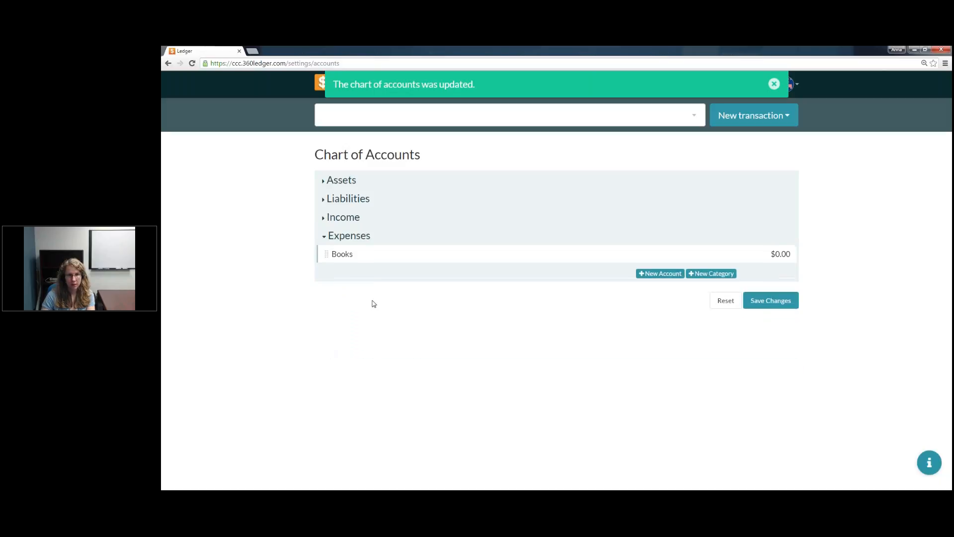
pyautogui.click(325, 219)
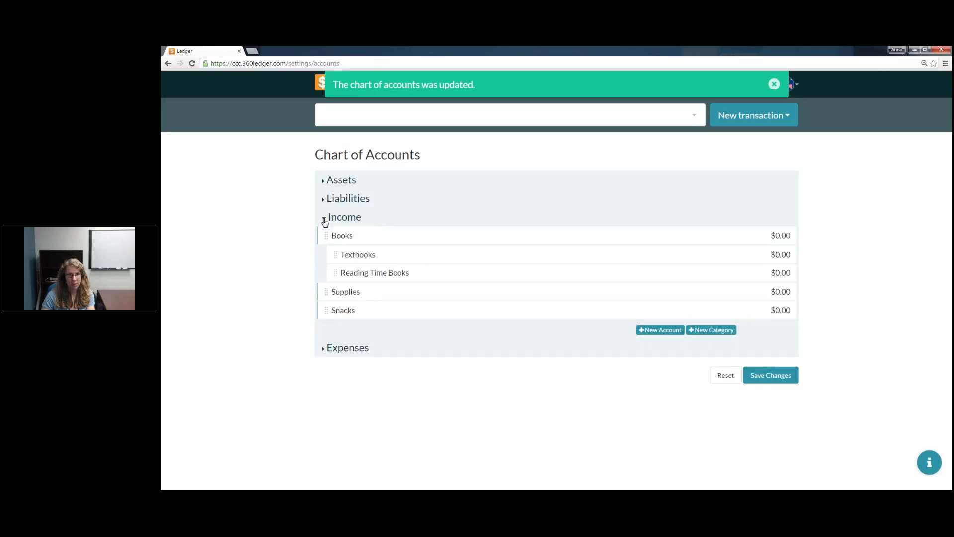
pyautogui.click(324, 348)
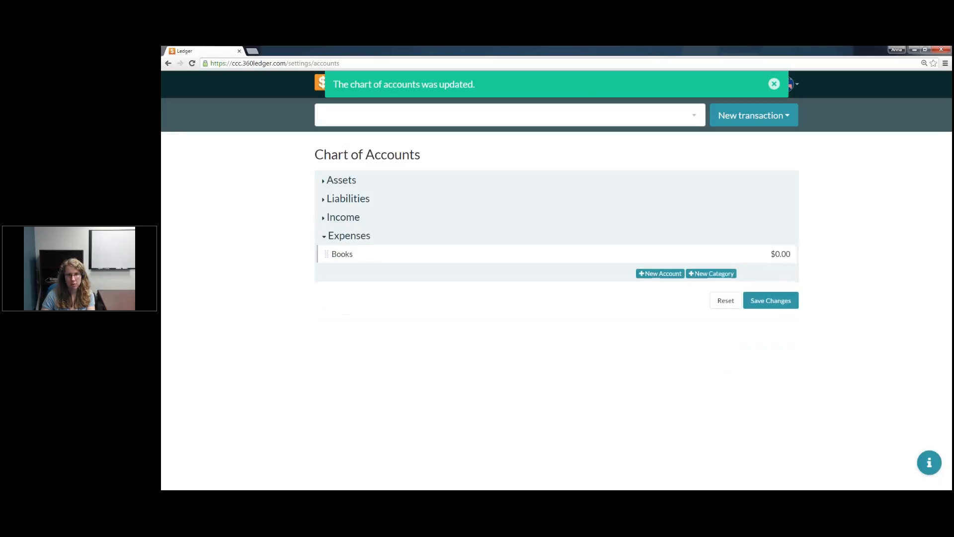
pyautogui.click(660, 274)
pyautogui.click(354, 277)
pyautogui.write('Supplies')
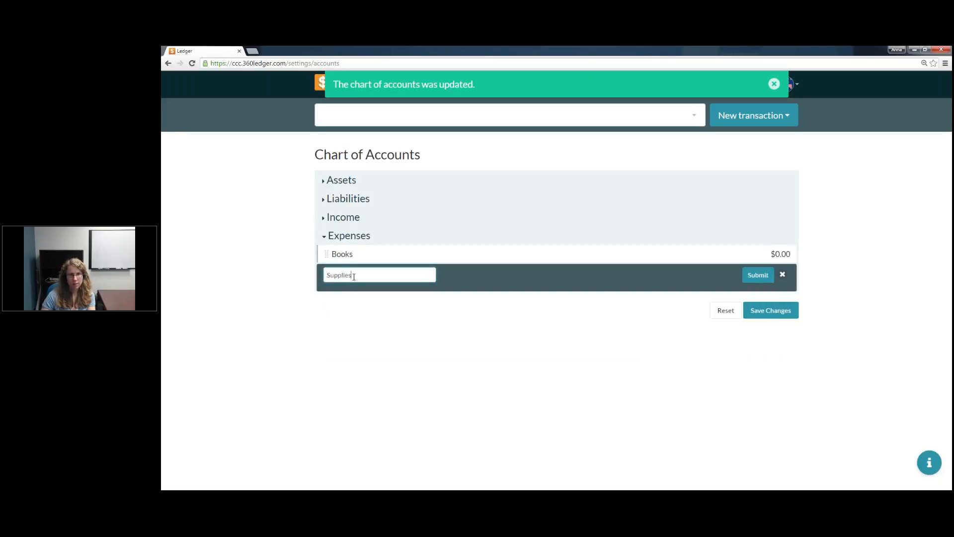
pyautogui.click(756, 276)
# Step: Add another category named Snacks under Expenses
pyautogui.click(711, 292)
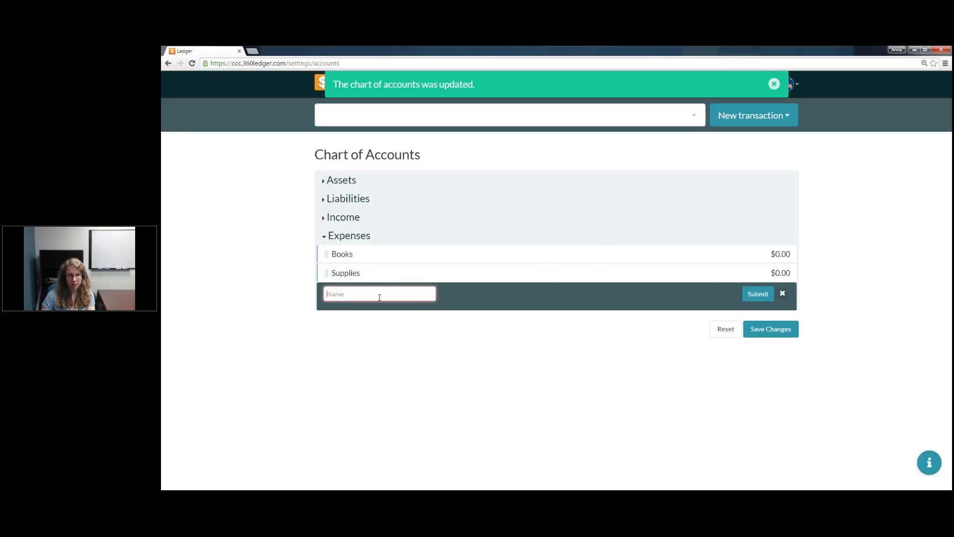
pyautogui.write('Snacks')
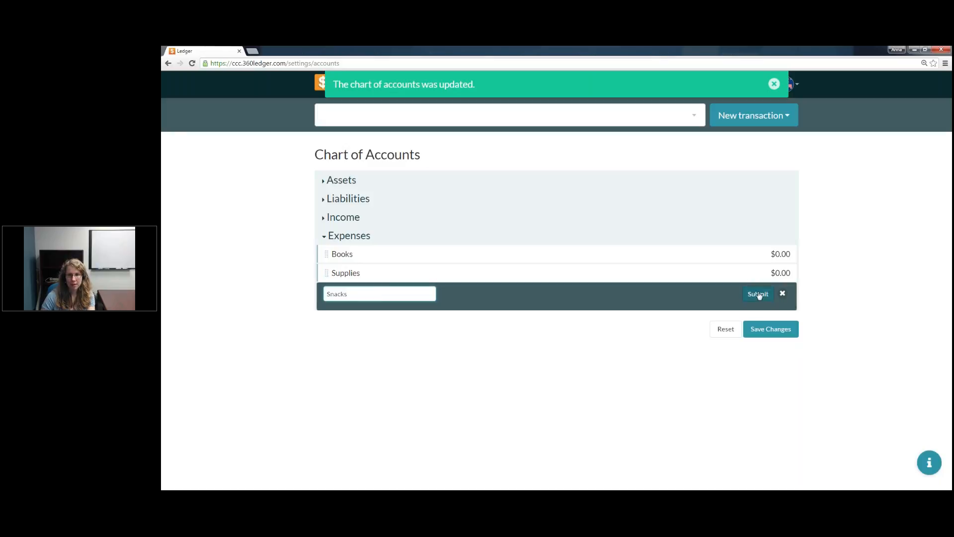
pyautogui.click(758, 295)
# Step: Add an account named Textbooks under Expenses with an initial balance of 500 and nest it in the Books category
pyautogui.click(651, 311)
pyautogui.click(375, 316)
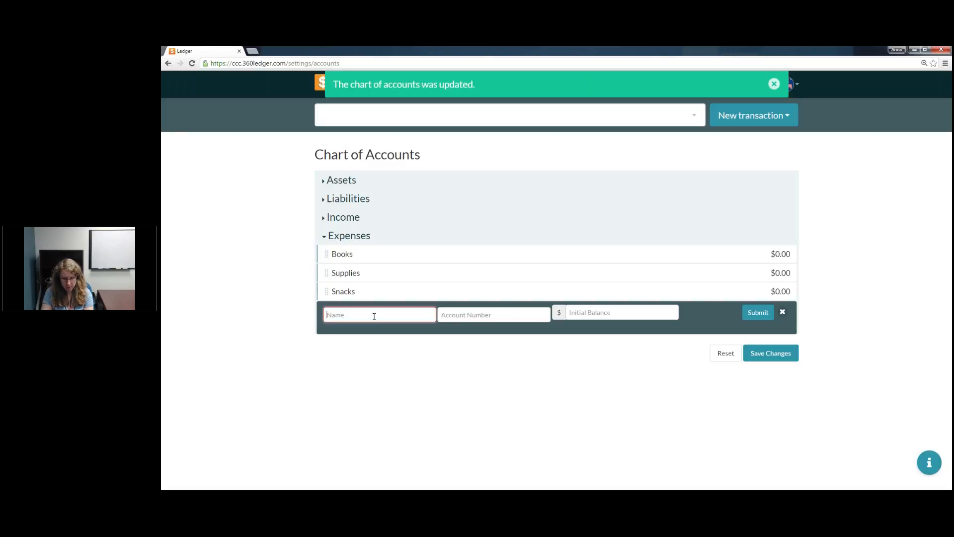
pyautogui.write('Textbooks')
pyautogui.press('Tab')
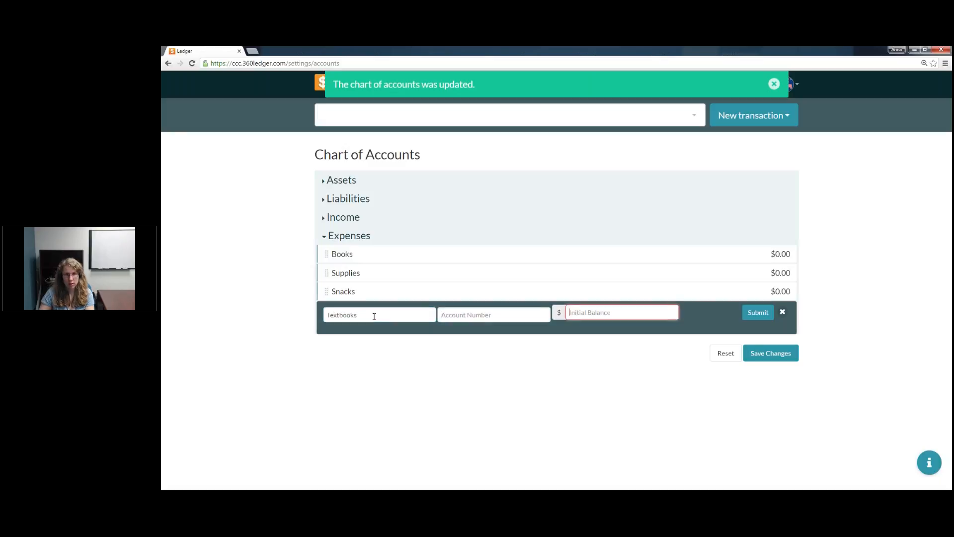
pyautogui.write('500')
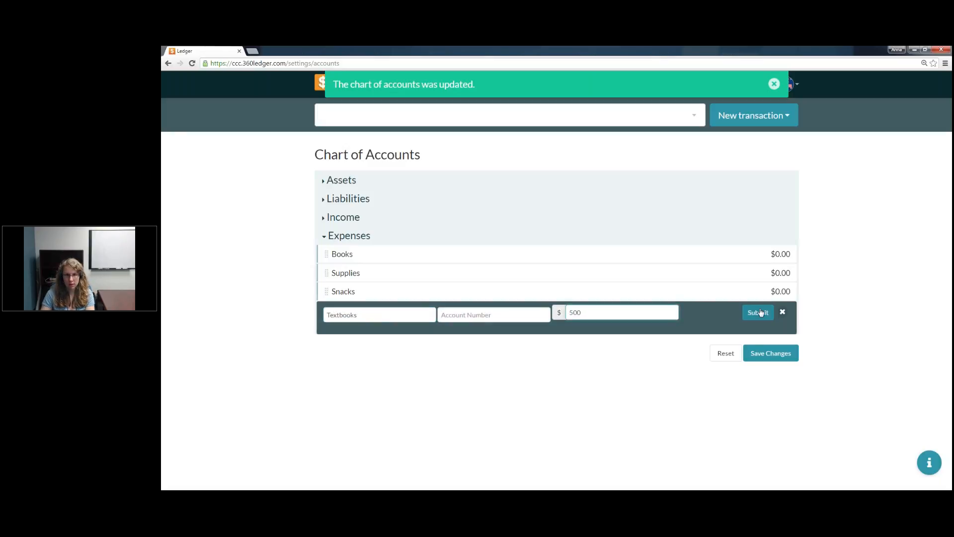
pyautogui.click(758, 313)
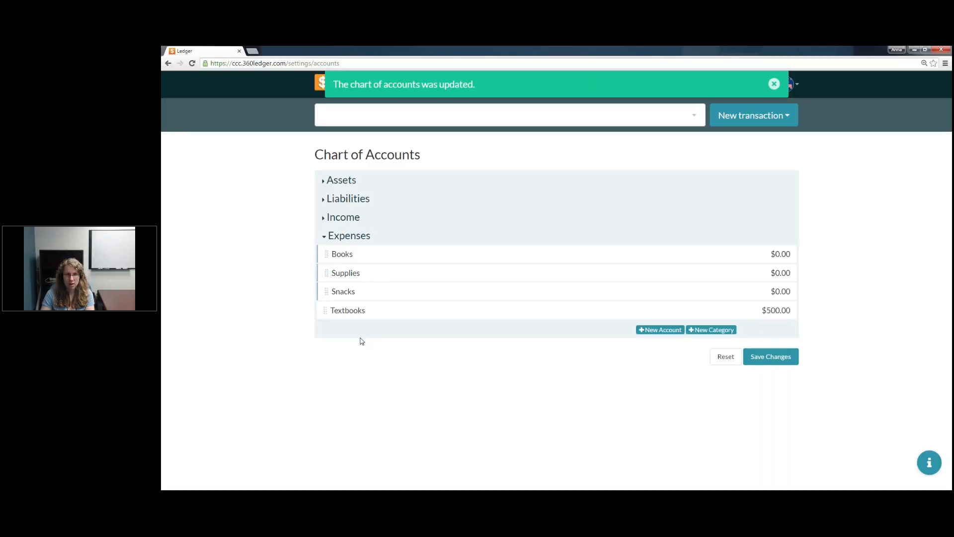
pyautogui.moveTo(327, 311); pyautogui.dragTo(502, 270)
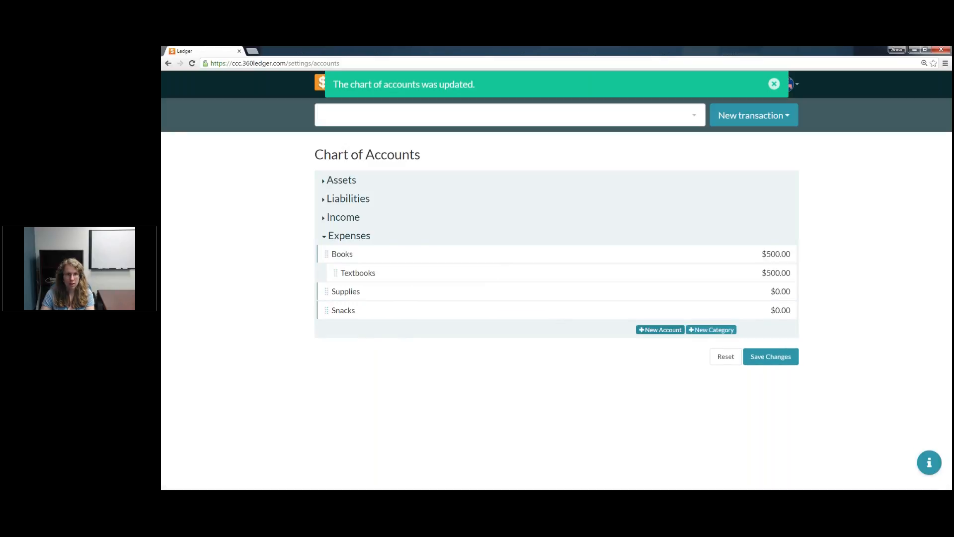
# Step: Add an account named Reading Time Books under Expenses with an initial balance of 250
pyautogui.click(660, 330)
pyautogui.click(384, 332)
pyautogui.write('Reading ')
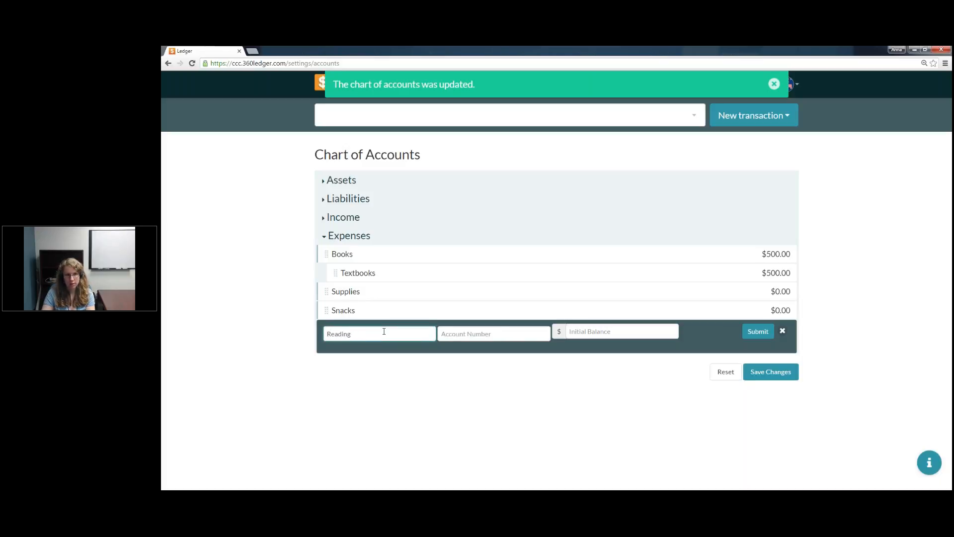
pyautogui.write('Time Books')
pyautogui.press('Tab')
pyautogui.press('Tab')
pyautogui.write('250')
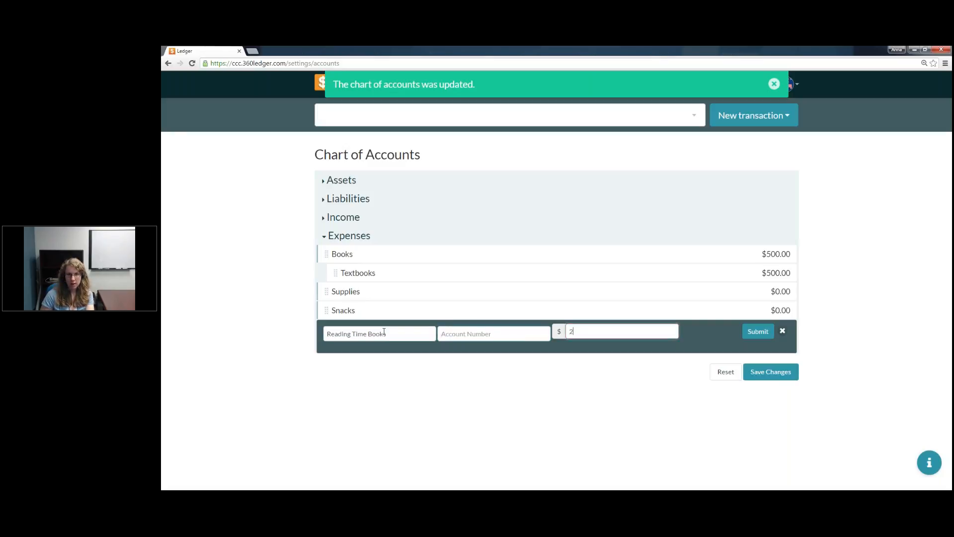
pyautogui.click(756, 331)
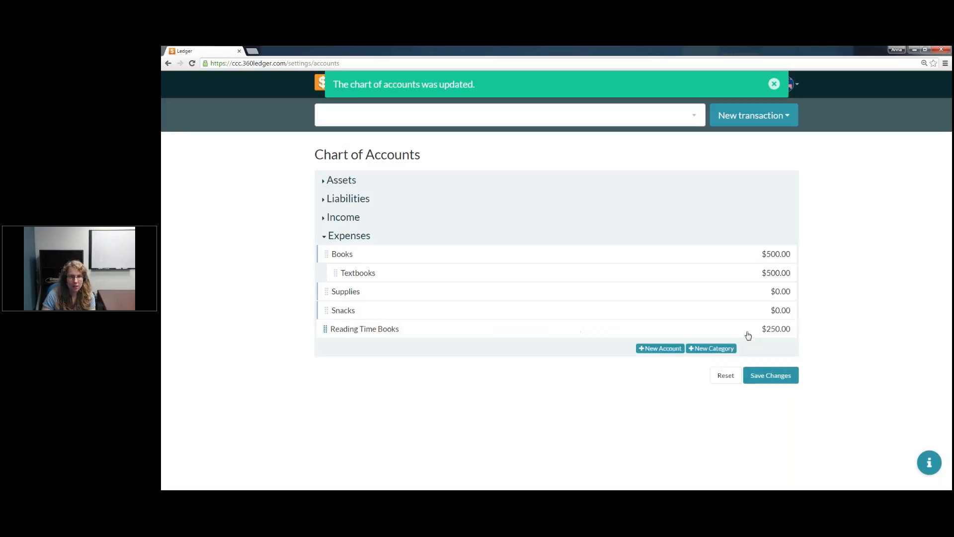
# Step: Nest Reading Time Books under the Books expense category and save the chart of accounts
pyautogui.moveTo(325, 333); pyautogui.dragTo(342, 302)
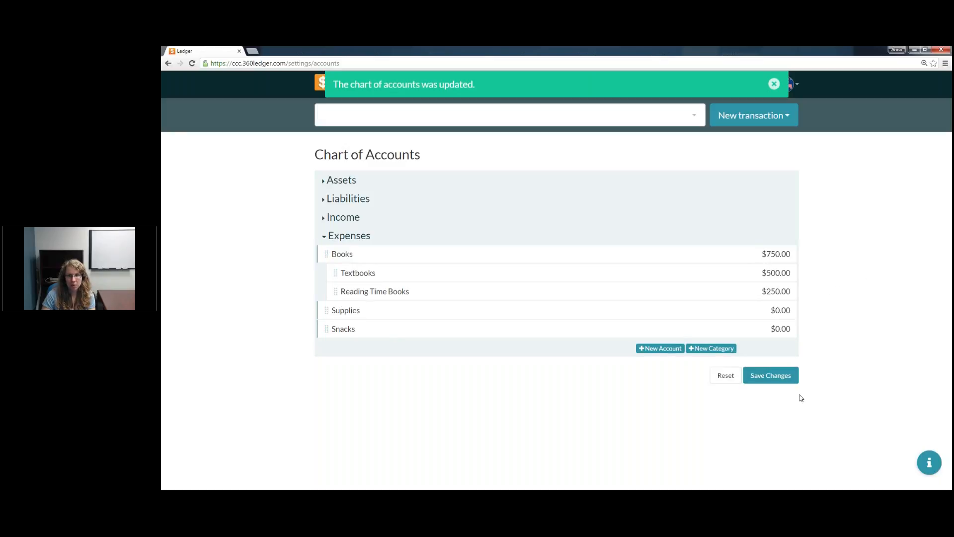
pyautogui.click(790, 378)
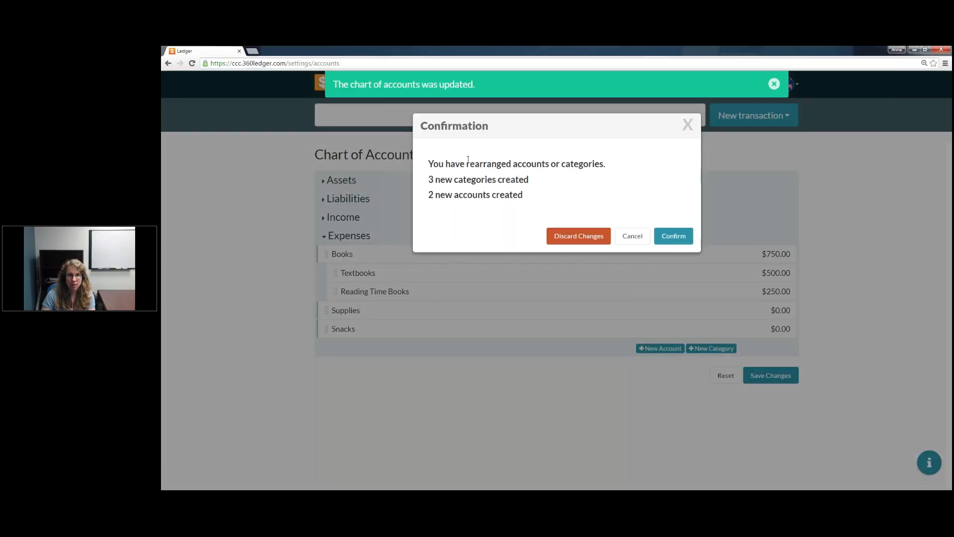
pyautogui.click(682, 239)
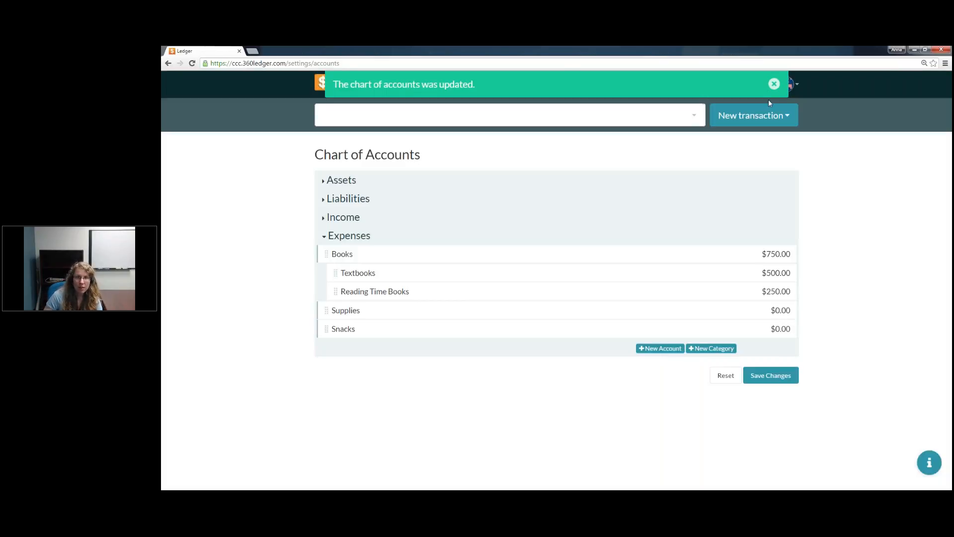
# Step: Review the Assets, Liabilities, Income and Expenses sections of the chart of accounts
pyautogui.click(327, 184)
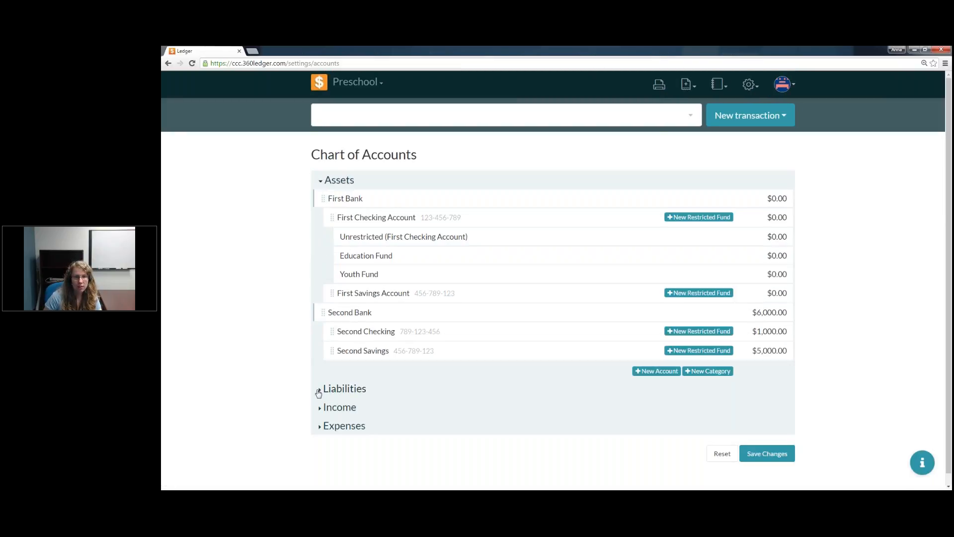
pyautogui.click(319, 392)
pyautogui.click(323, 311)
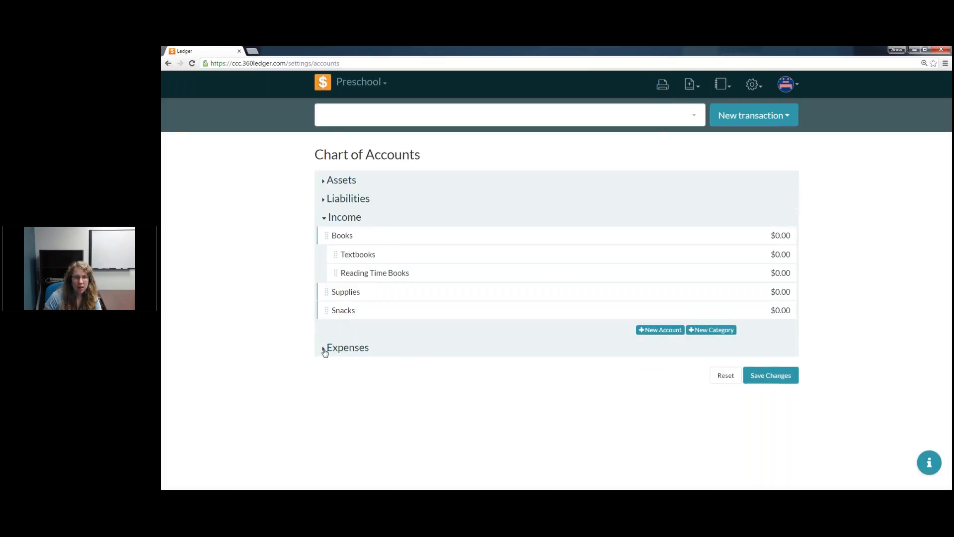
pyautogui.click(325, 350)
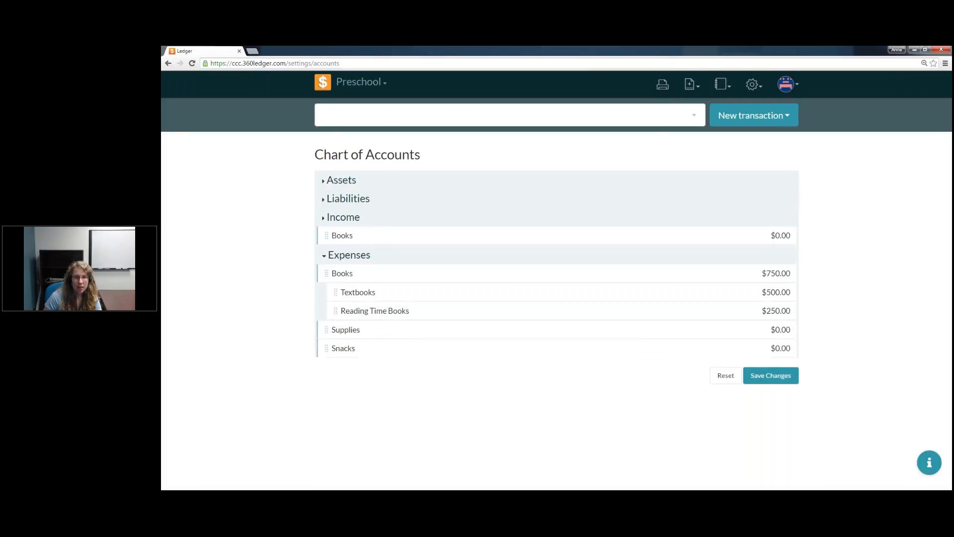
# Step: Set the initial balance of the Textbooks account under Income to 1000 and save the chart of accounts
pyautogui.click(324, 219)
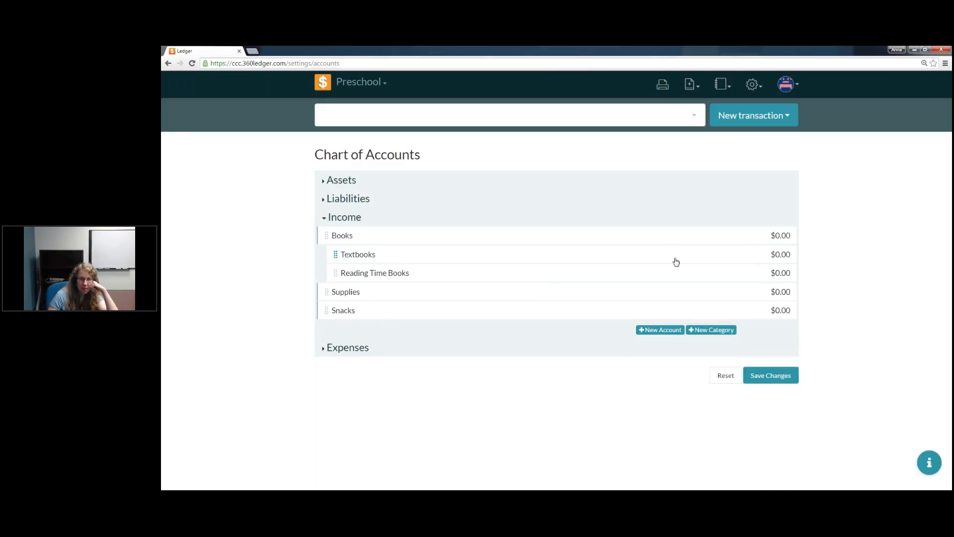
pyautogui.click(666, 243)
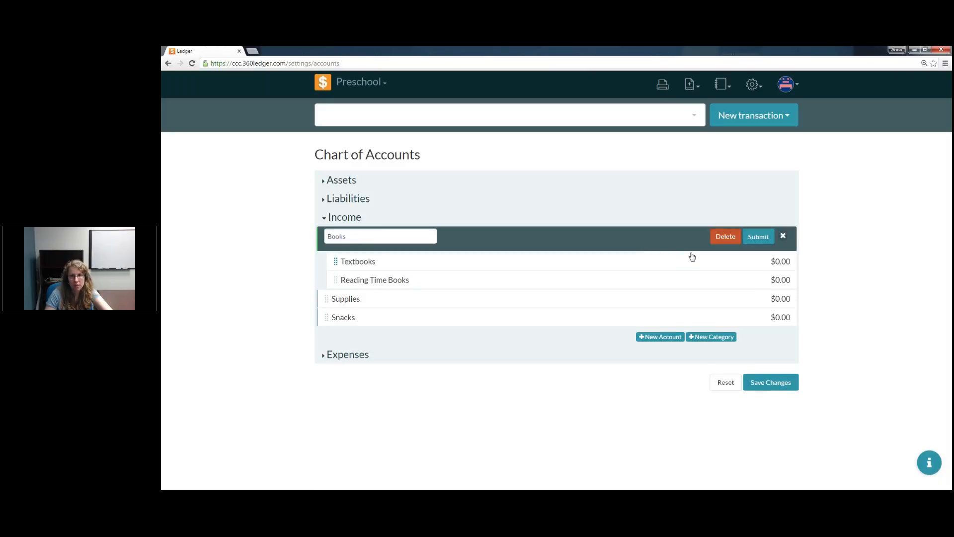
pyautogui.click(787, 238)
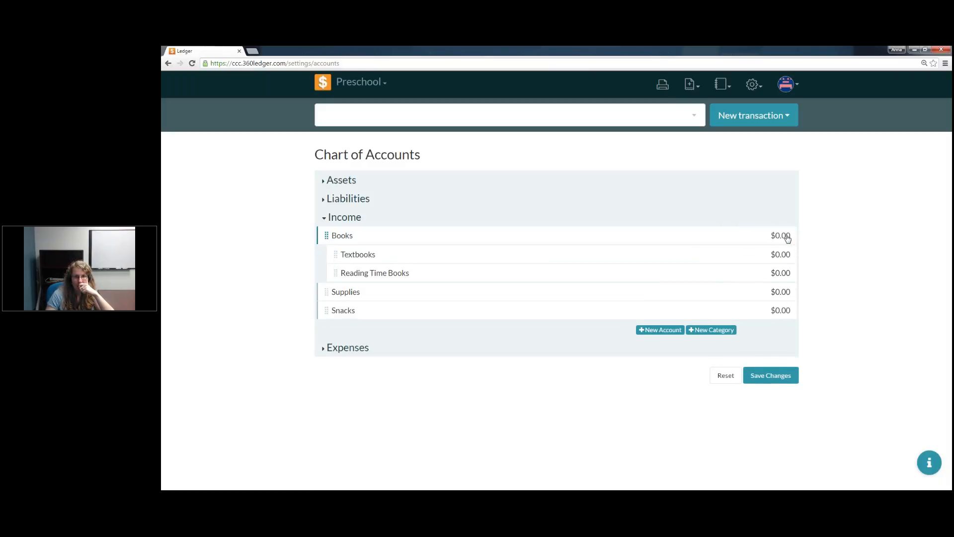
pyautogui.click(685, 255)
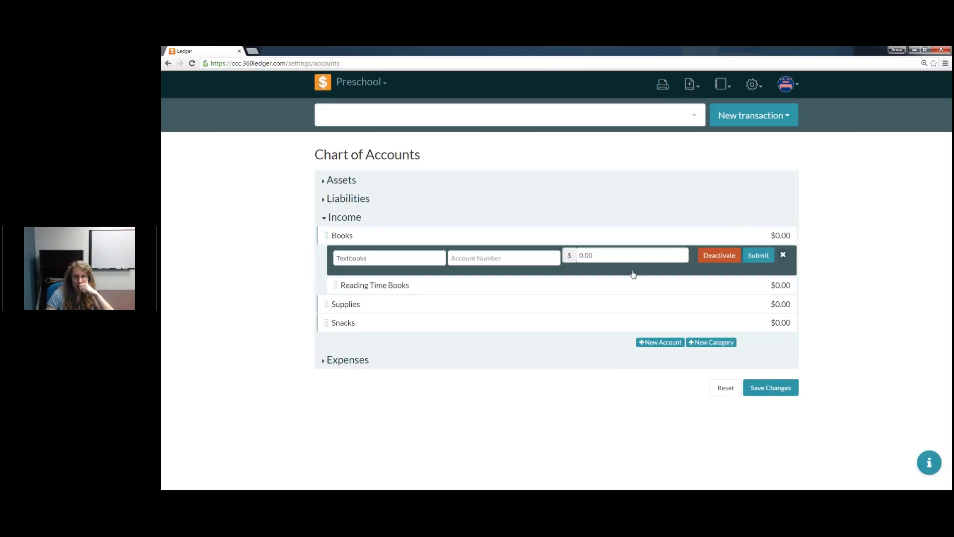
pyautogui.doubleClick(581, 256)
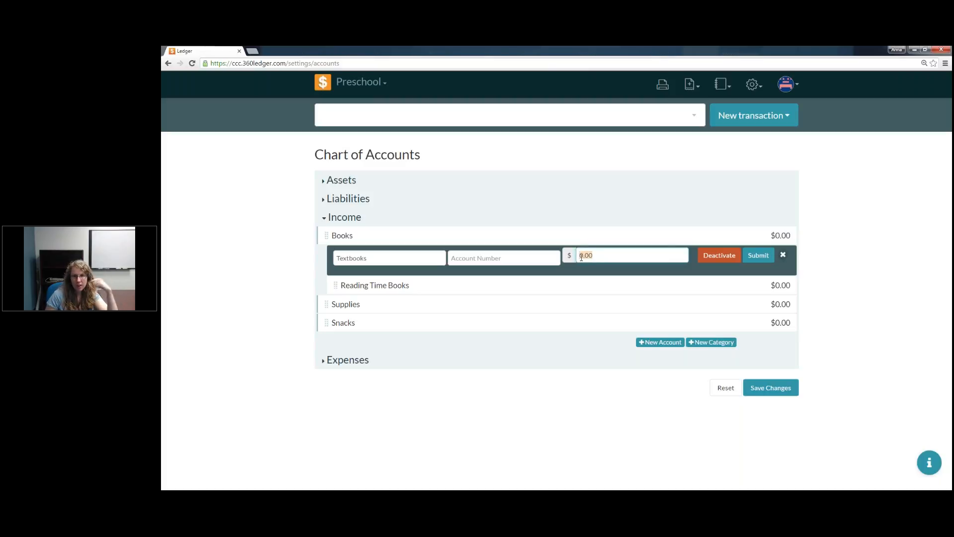
pyautogui.write('10')
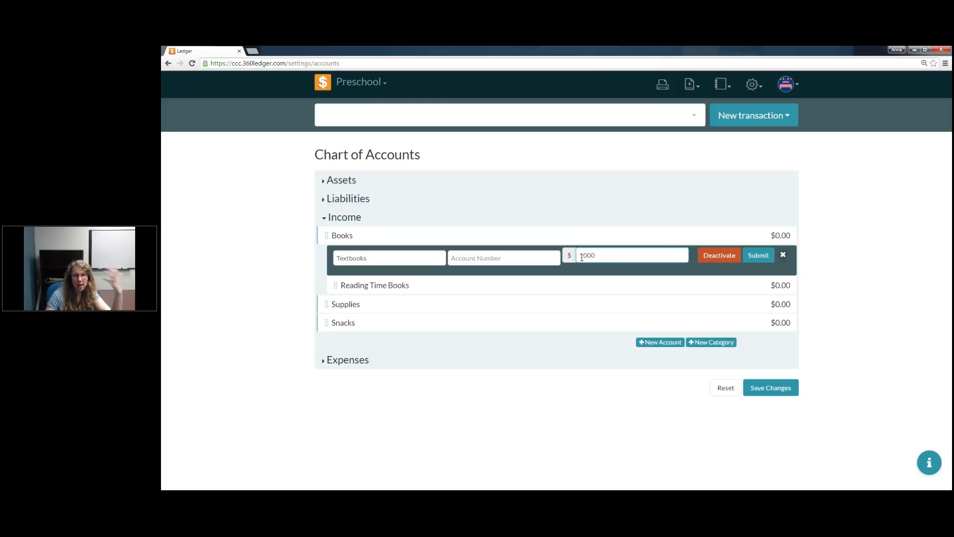
pyautogui.click(760, 257)
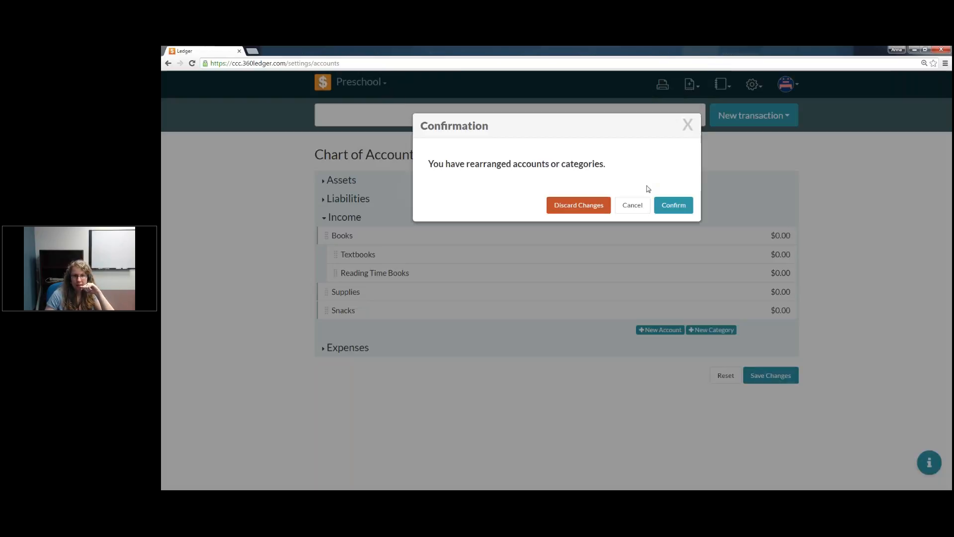
pyautogui.click(677, 206)
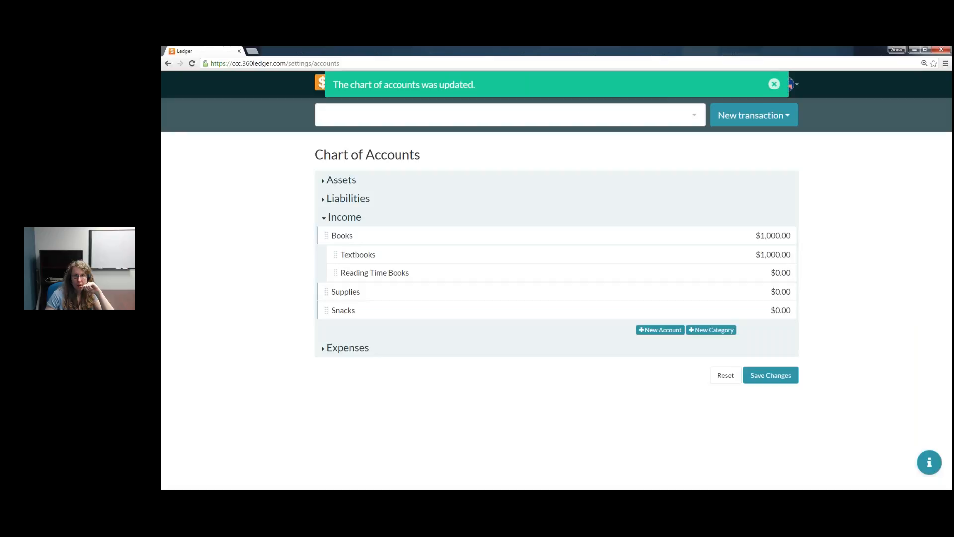
# Step: Set the initial balance of the Reading Time Books account under Income to 500 and save the chart of accounts
pyautogui.click(780, 279)
pyautogui.hotkey('ctrl', 'a')
pyautogui.write('500')
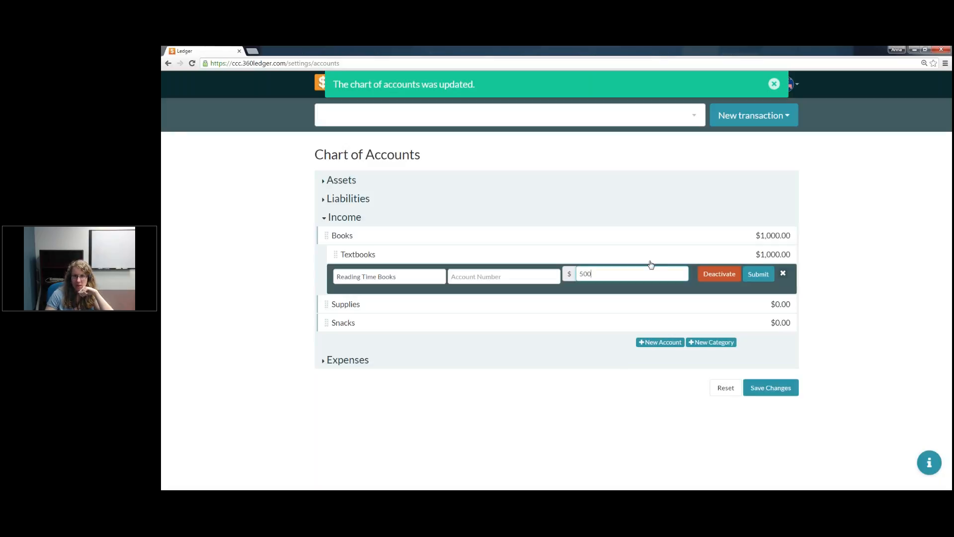
pyautogui.click(759, 274)
pyautogui.click(781, 382)
pyautogui.click(674, 205)
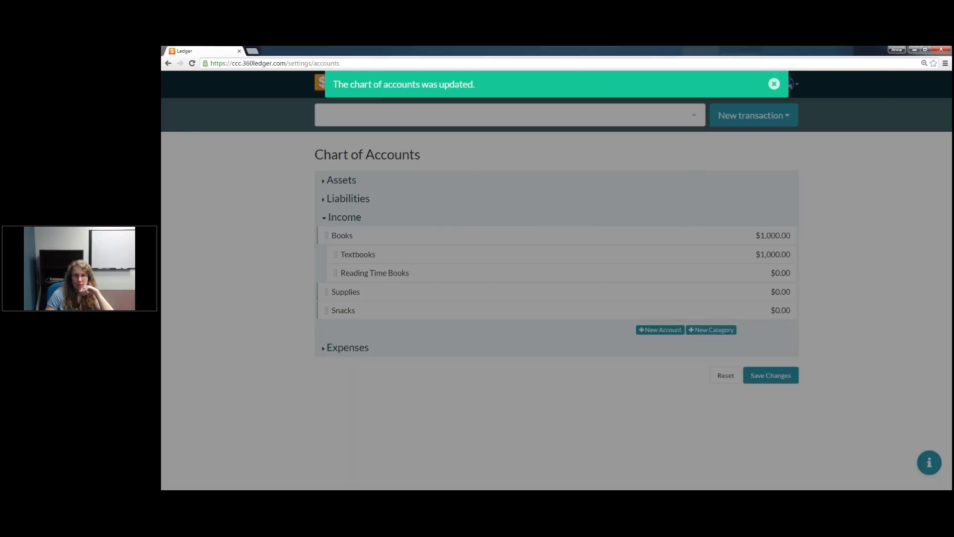
# Step: Reload the chart of accounts and review the Income section's account balances
pyautogui.click(192, 63)
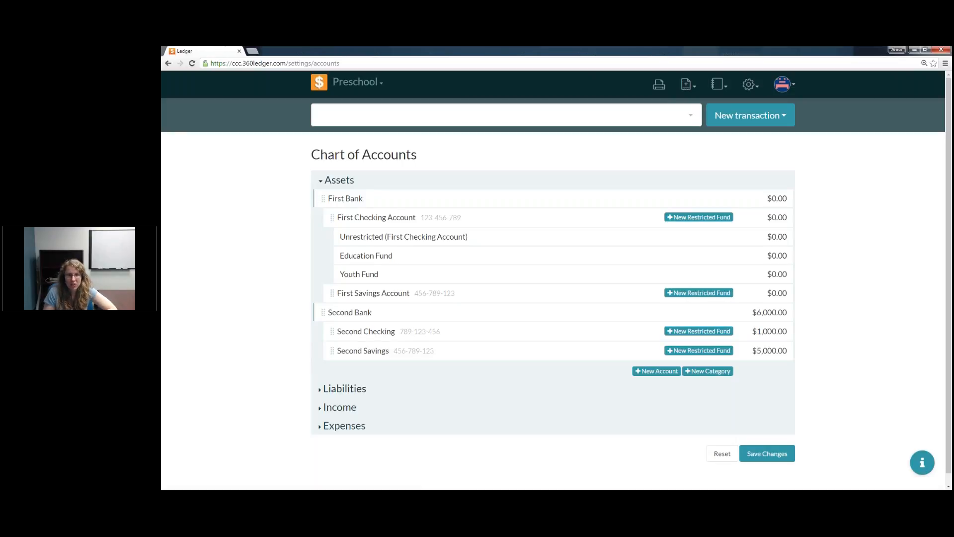
pyautogui.click(322, 410)
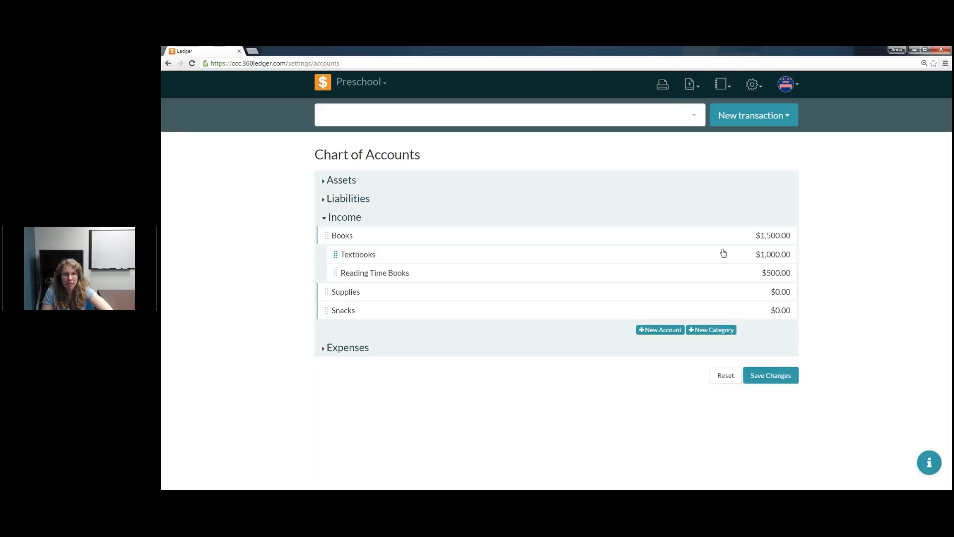
# Step: Search the help articles for "basic terms" and open "Basic Terms to Understand When Using Ledger"
pyautogui.click(936, 470)
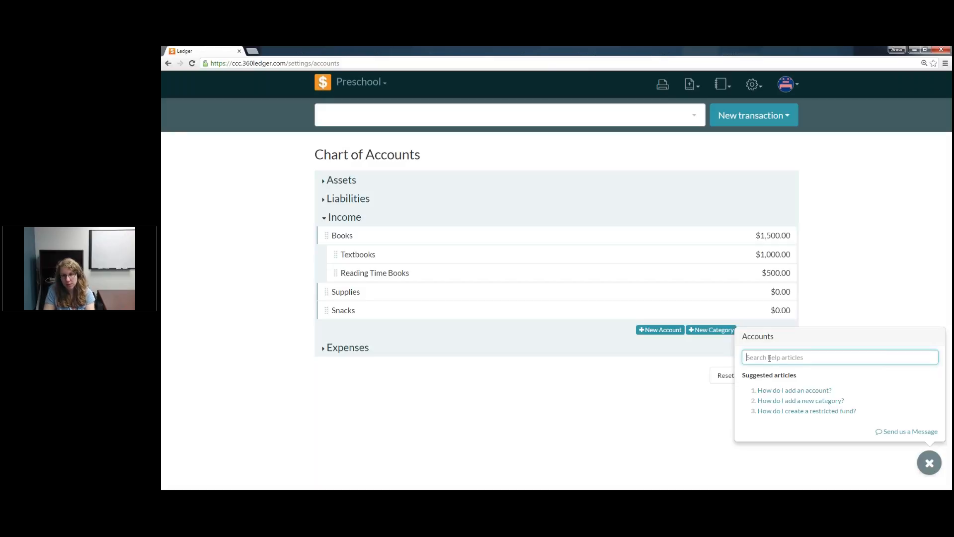
pyautogui.write('bas')
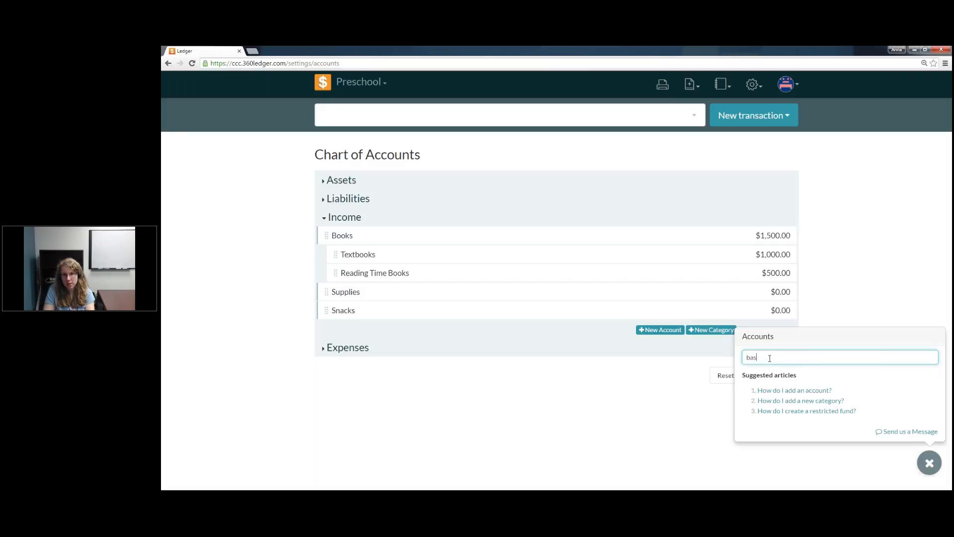
pyautogui.write('ic terms')
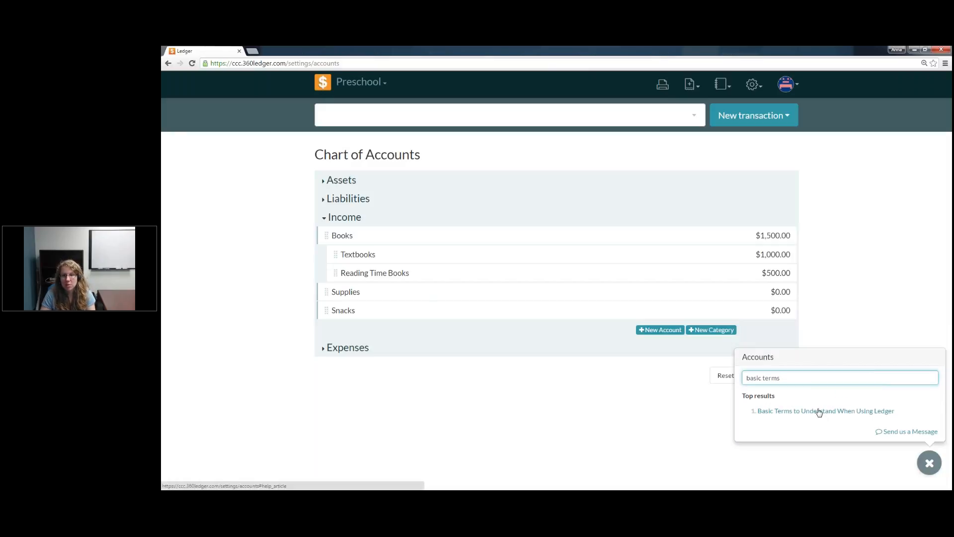
pyautogui.click(821, 413)
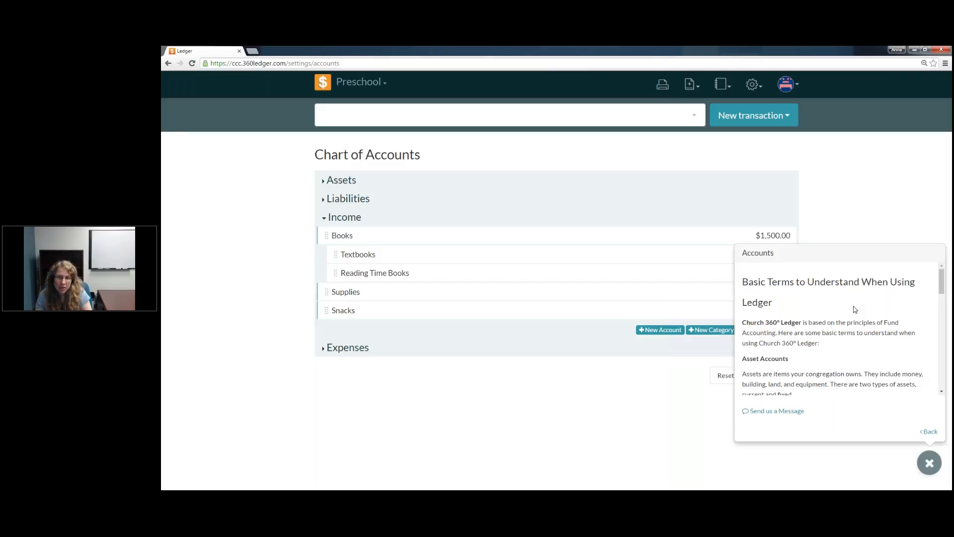
# Step: Read the definitions of asset, liability, income, expense and restricted accounts in the help article, and close the help
pyautogui.scroll(-3, 855, 309)
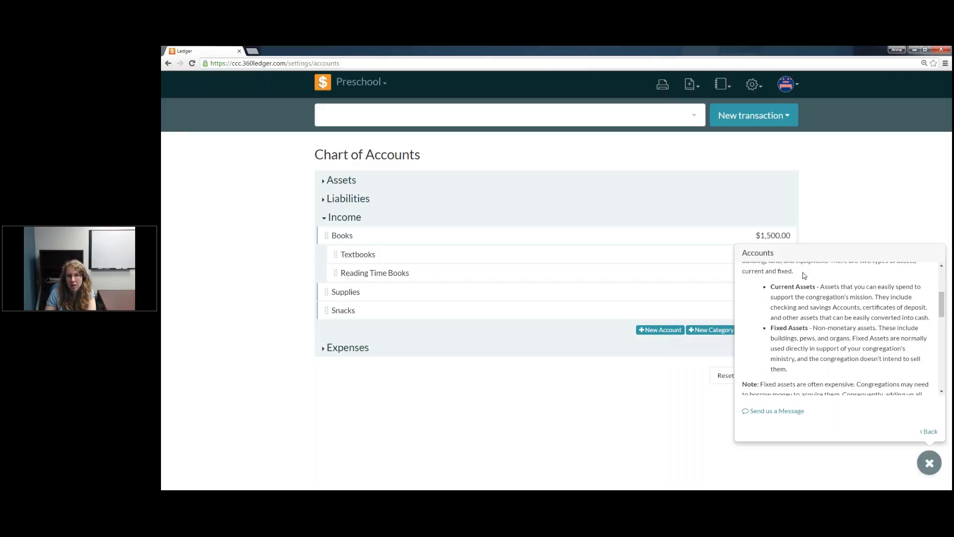
pyautogui.scroll(-5, 815, 343)
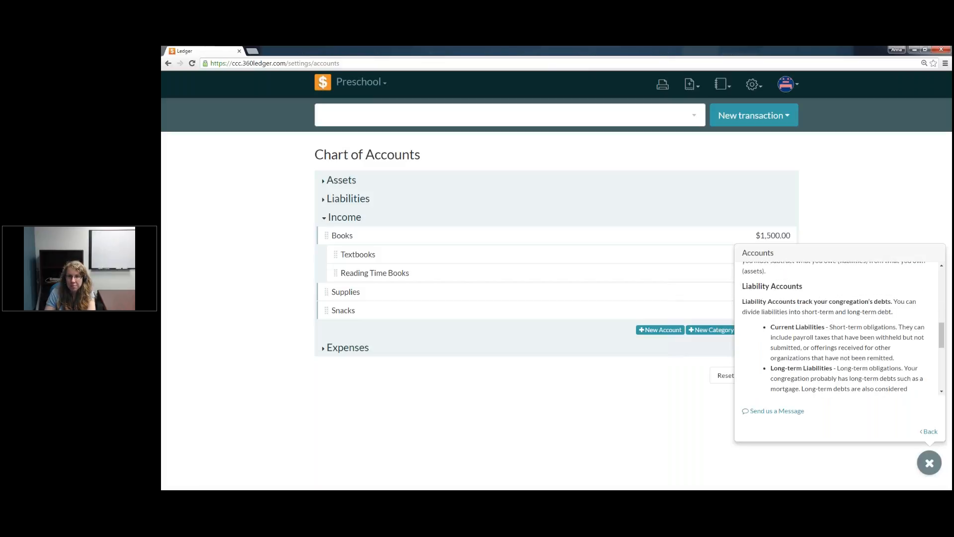
pyautogui.scroll(-2, 825, 327)
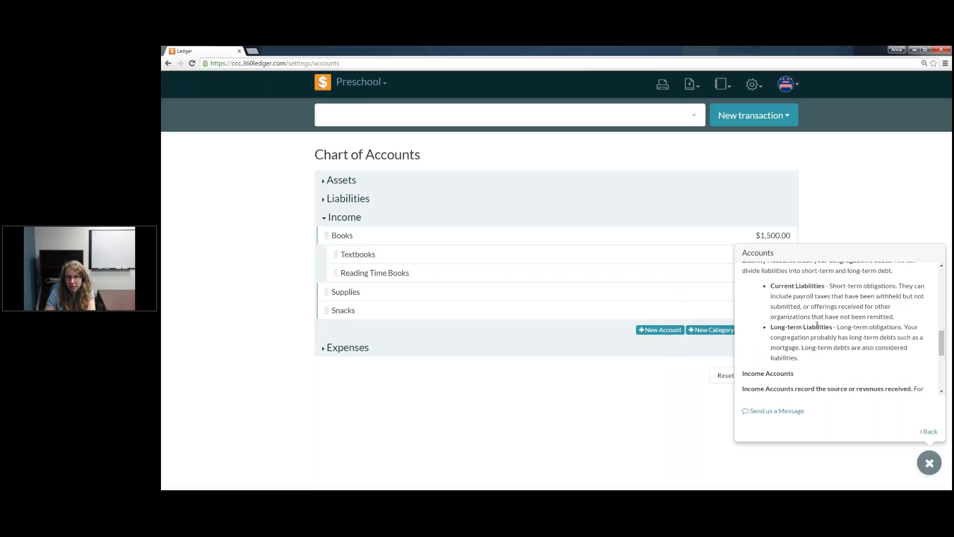
pyautogui.scroll(-4, 818, 326)
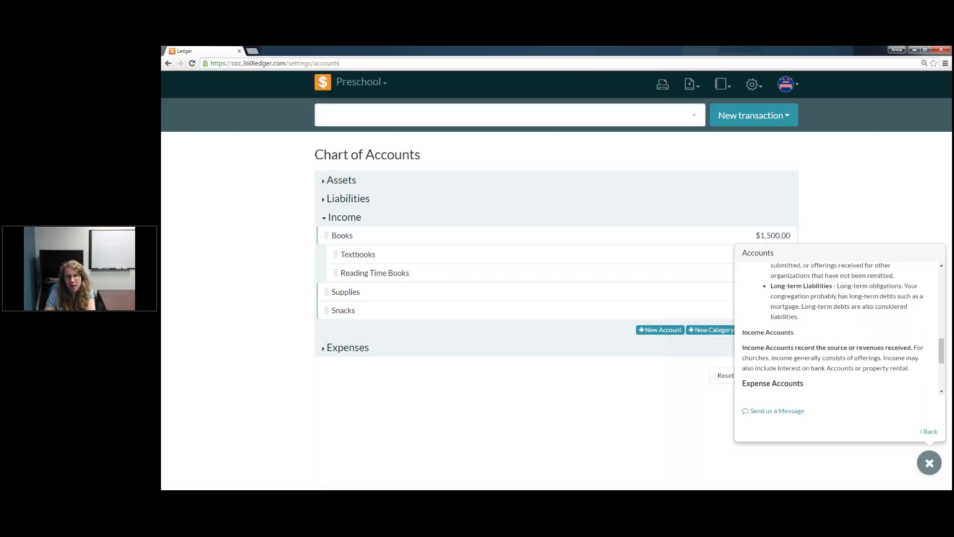
pyautogui.moveTo(742, 306); pyautogui.dragTo(893, 316)
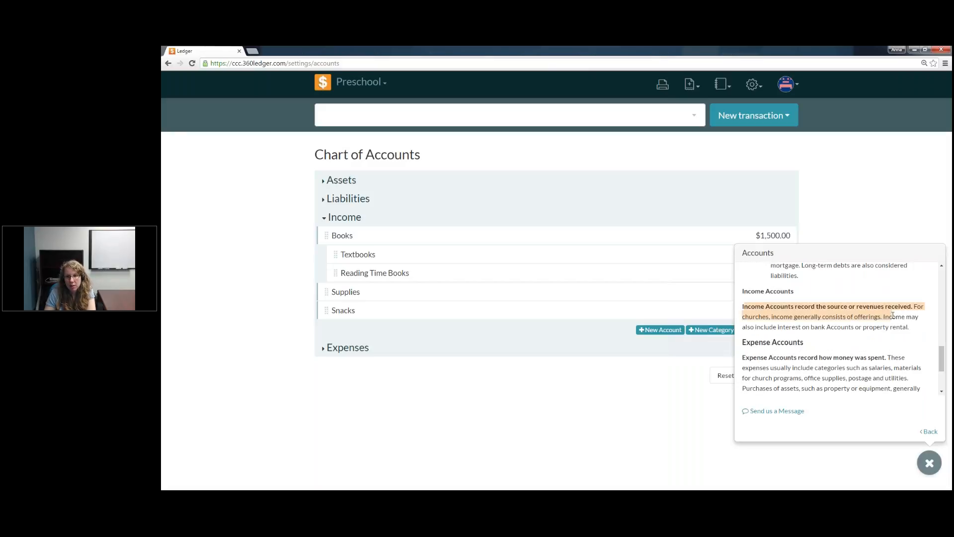
pyautogui.click(890, 326)
pyautogui.scroll(-4, 891, 325)
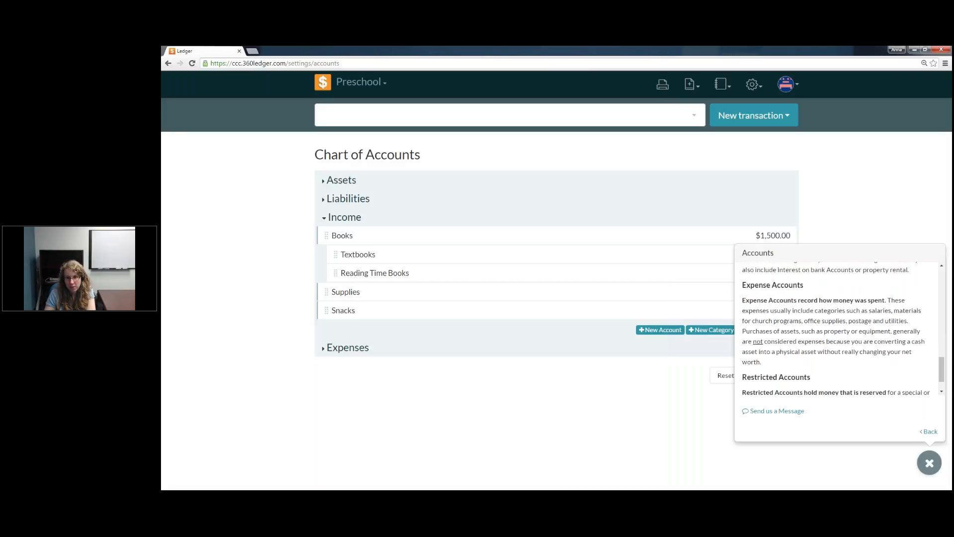
pyautogui.moveTo(798, 375); pyautogui.dragTo(773, 357)
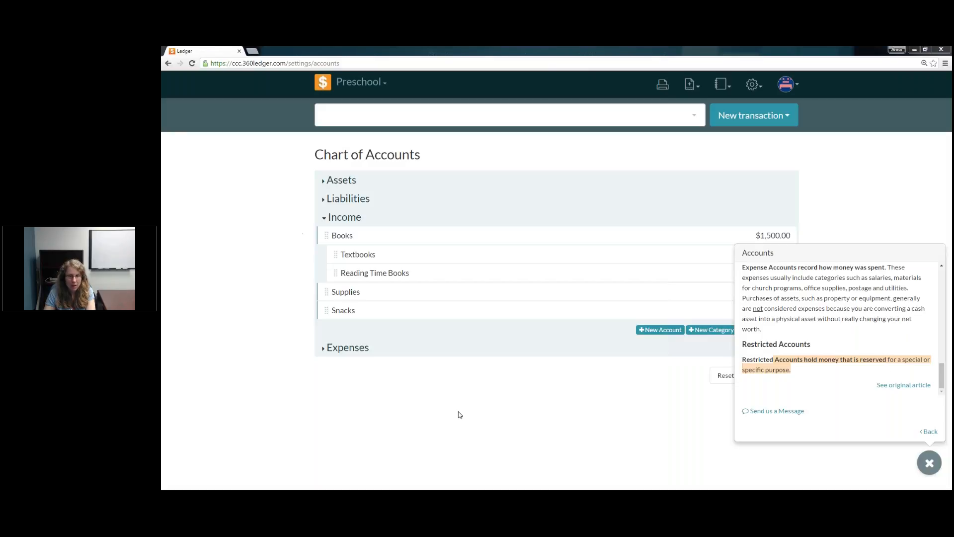
pyautogui.click(934, 468)
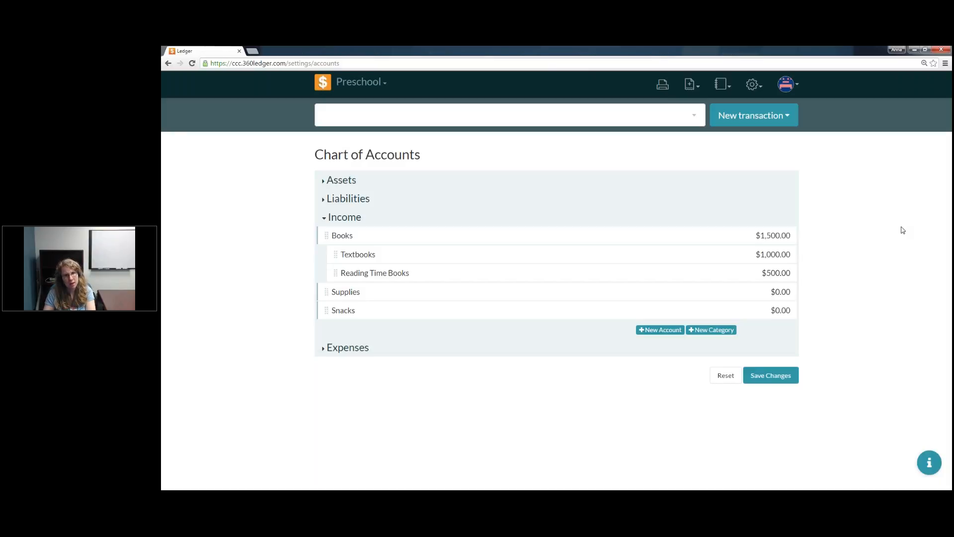
# Step: Open the Chart of Accounts report for the Preschool book and look through the balances in all its sections
pyautogui.click(322, 199)
pyautogui.click(329, 183)
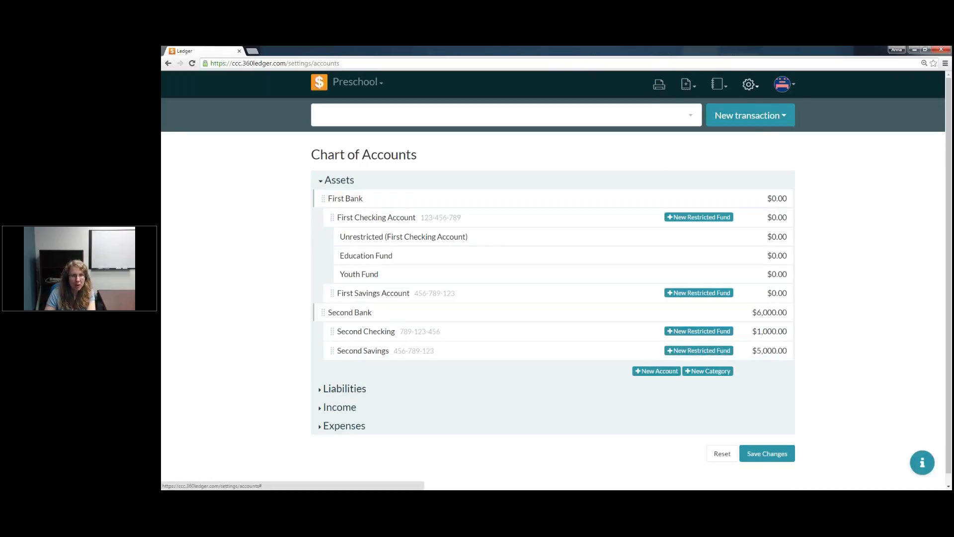
pyautogui.click(724, 86)
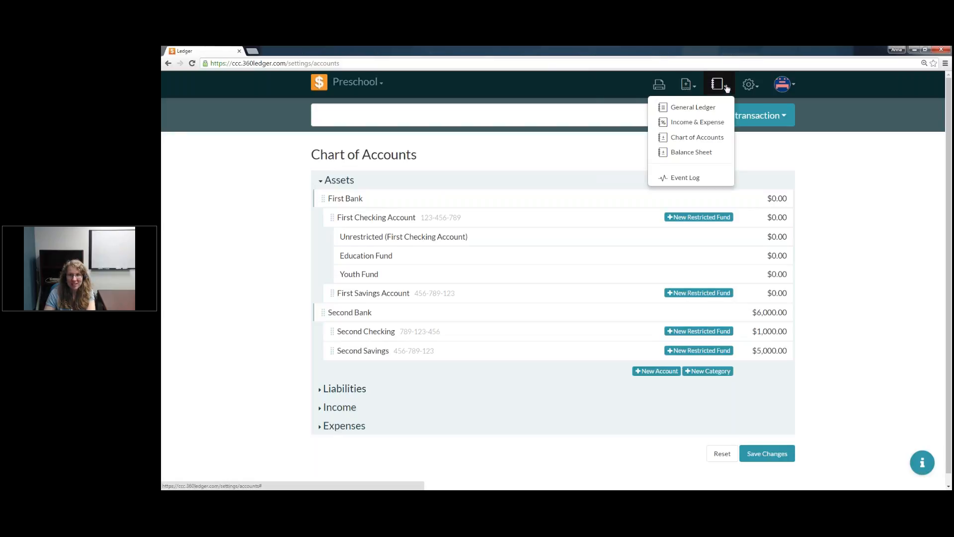
pyautogui.click(727, 88)
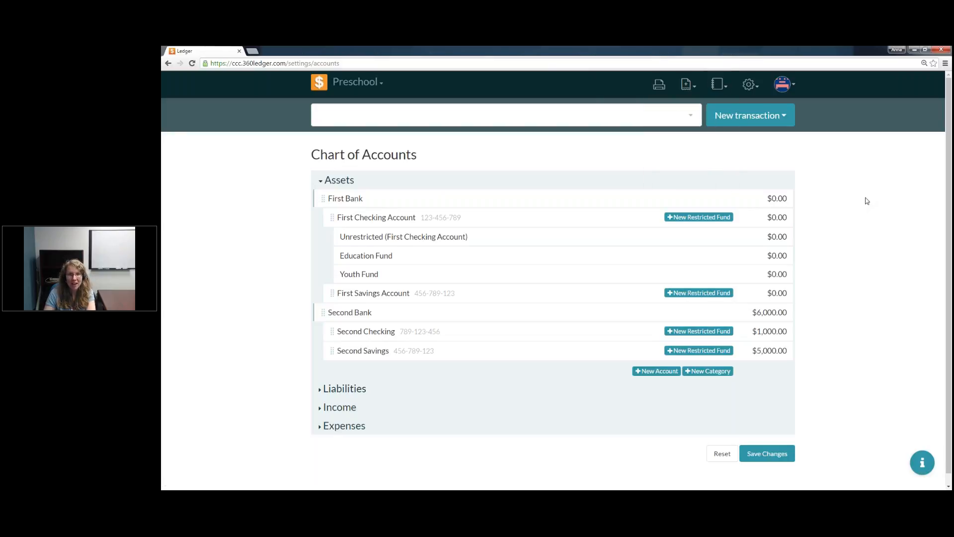
pyautogui.click(721, 92)
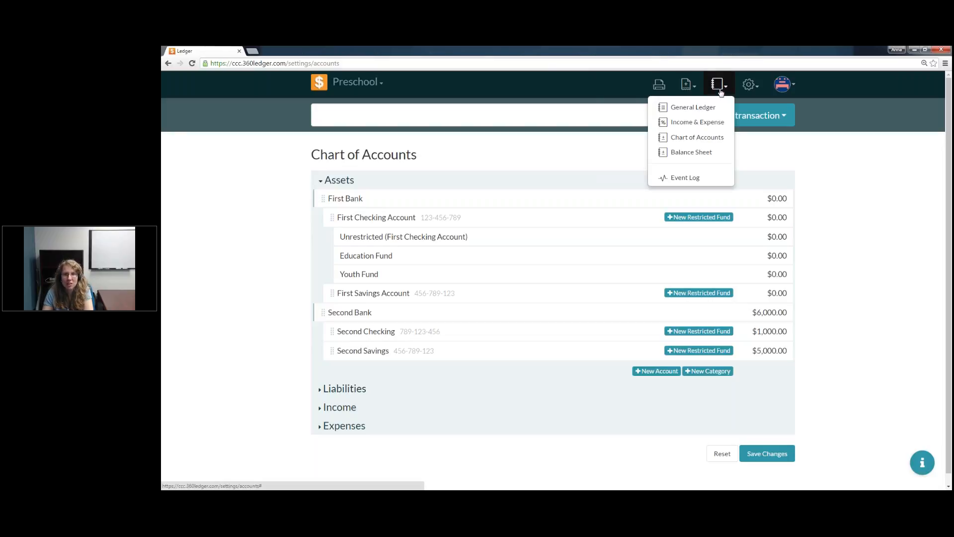
pyautogui.click(719, 141)
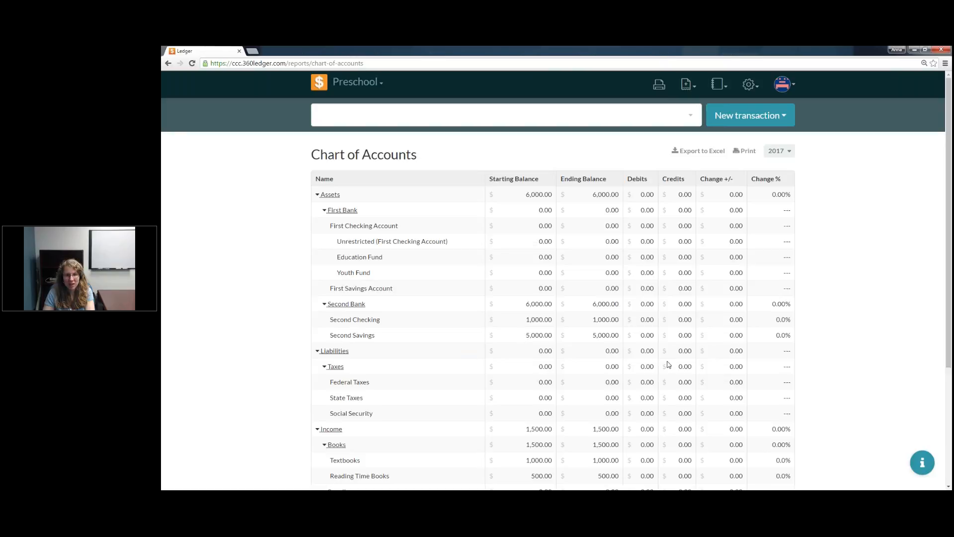
pyautogui.scroll(-4, 630, 415)
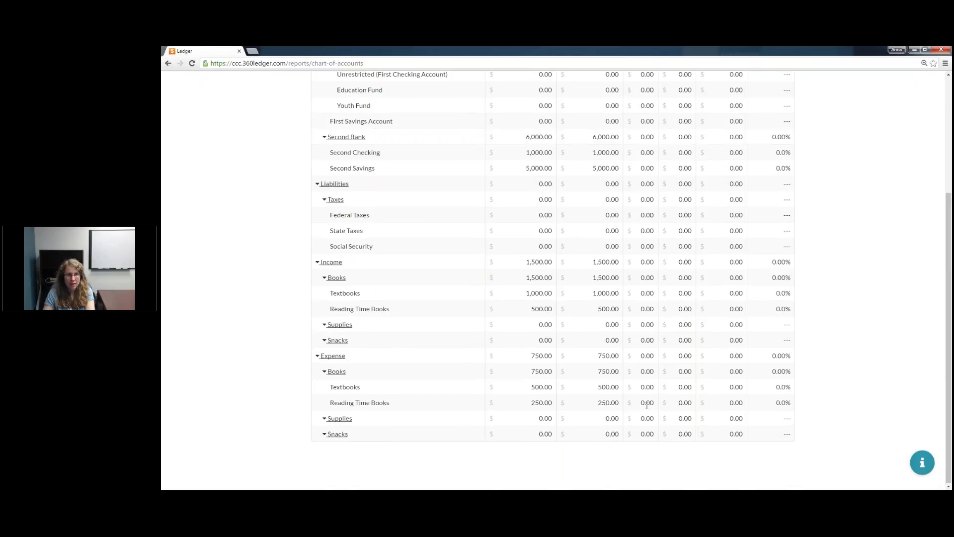
pyautogui.scroll(4, 648, 405)
# Step: Collapse First Bank, Second Bank, Taxes, the three Income categories and the Expense Books category in the report
pyautogui.click(324, 208)
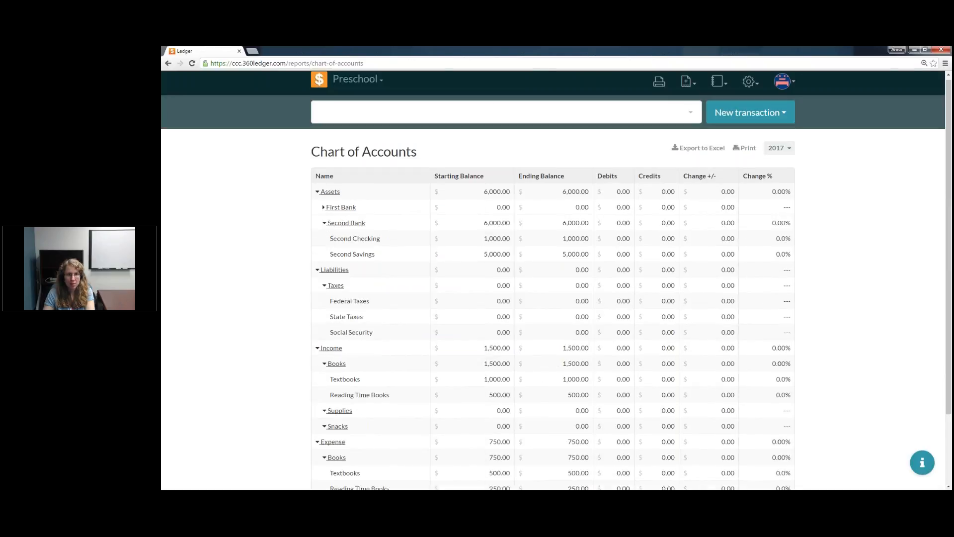
pyautogui.click(325, 224)
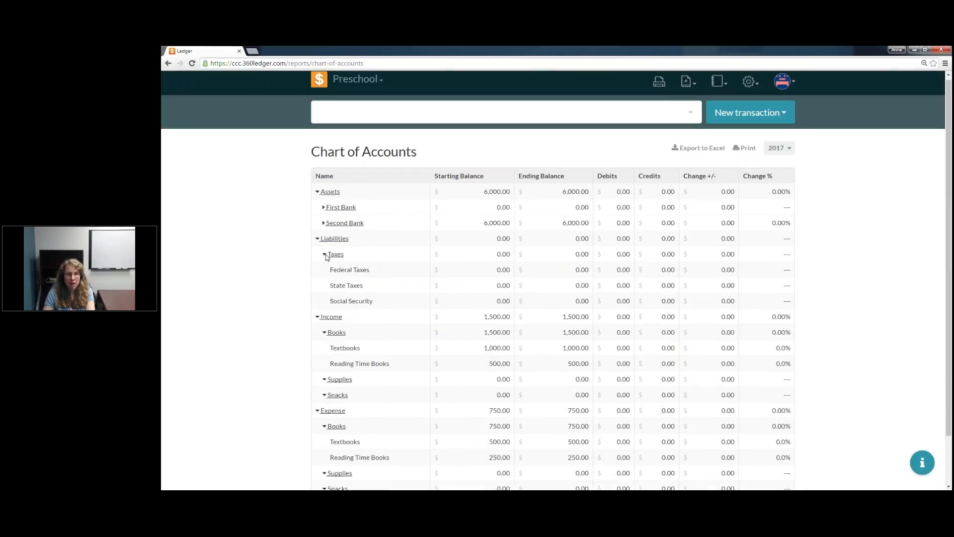
pyautogui.click(325, 255)
pyautogui.click(324, 287)
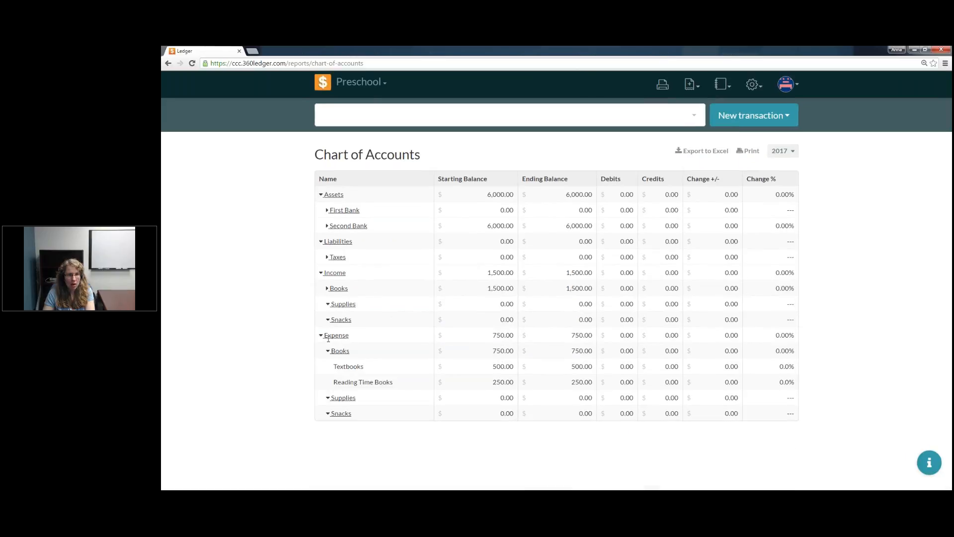
pyautogui.click(328, 304)
pyautogui.click(329, 321)
pyautogui.click(328, 351)
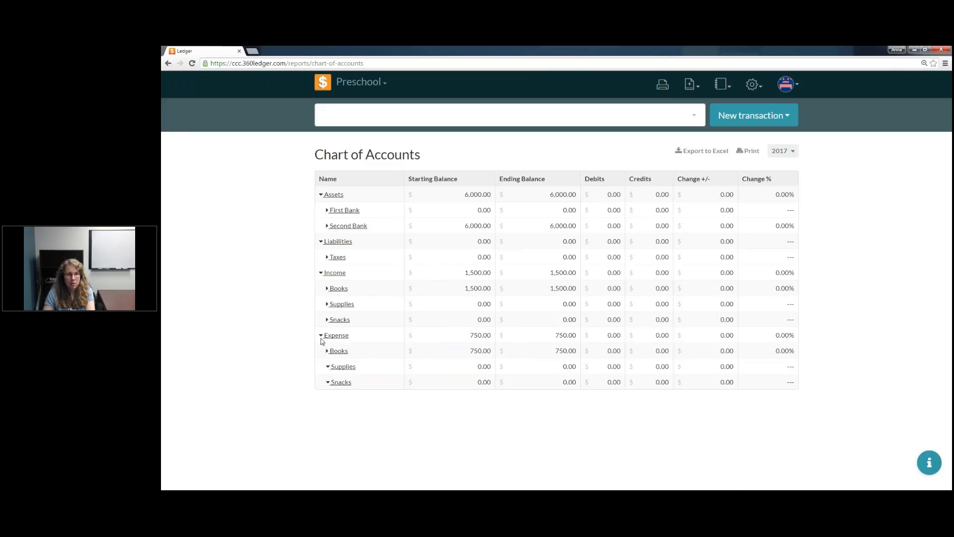
# Step: Collapse the Expense, Income, Liabilities and Assets sections and view the report's date range options
pyautogui.click(321, 336)
pyautogui.click(321, 273)
pyautogui.click(321, 242)
pyautogui.click(320, 195)
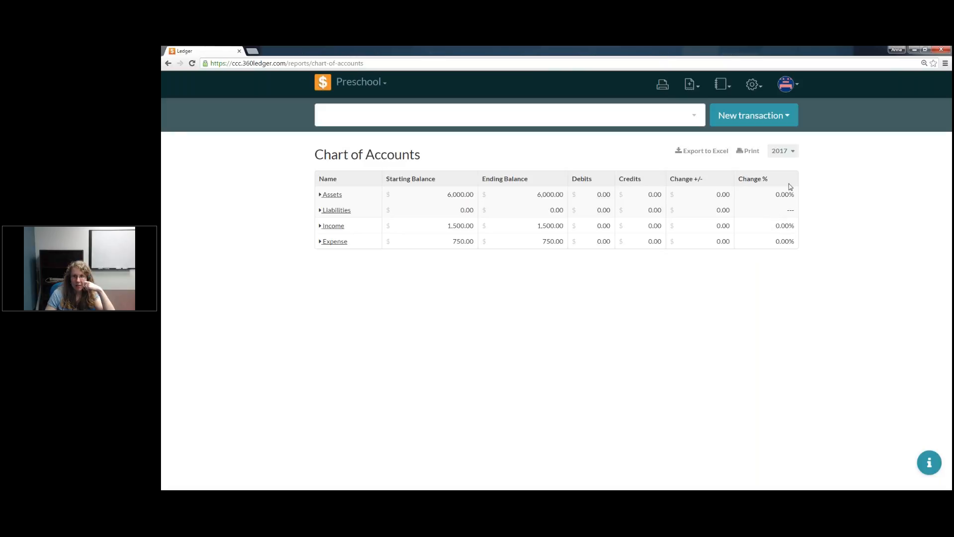
pyautogui.click(795, 153)
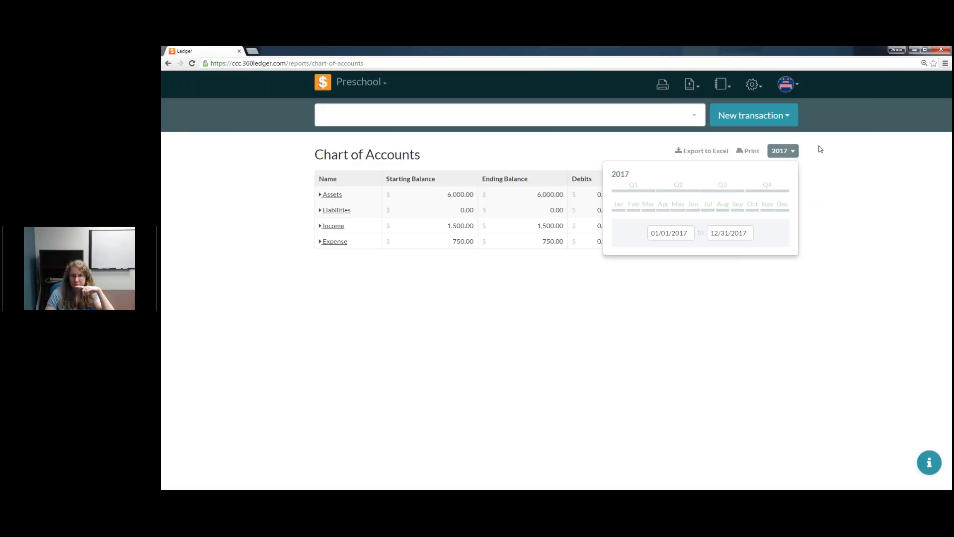
pyautogui.click(793, 154)
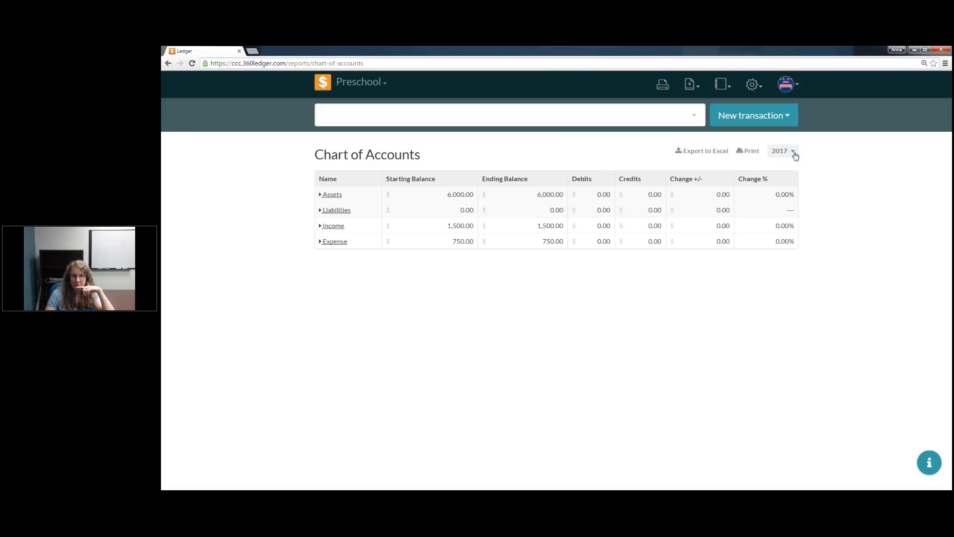
# Step: Expand the Assets, Liabilities, Income and Expense sections of the report down to their categories
pyautogui.click(321, 195)
pyautogui.click(321, 242)
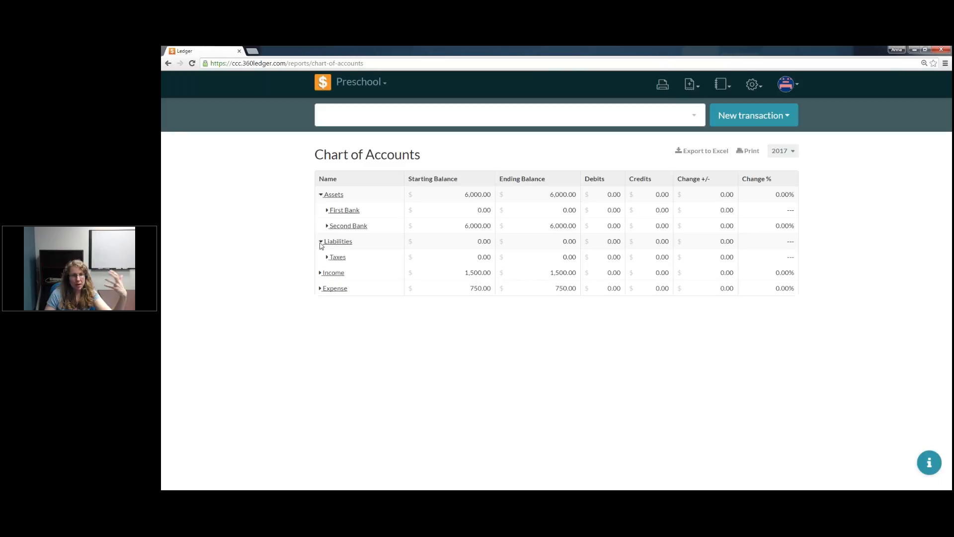
pyautogui.click(319, 274)
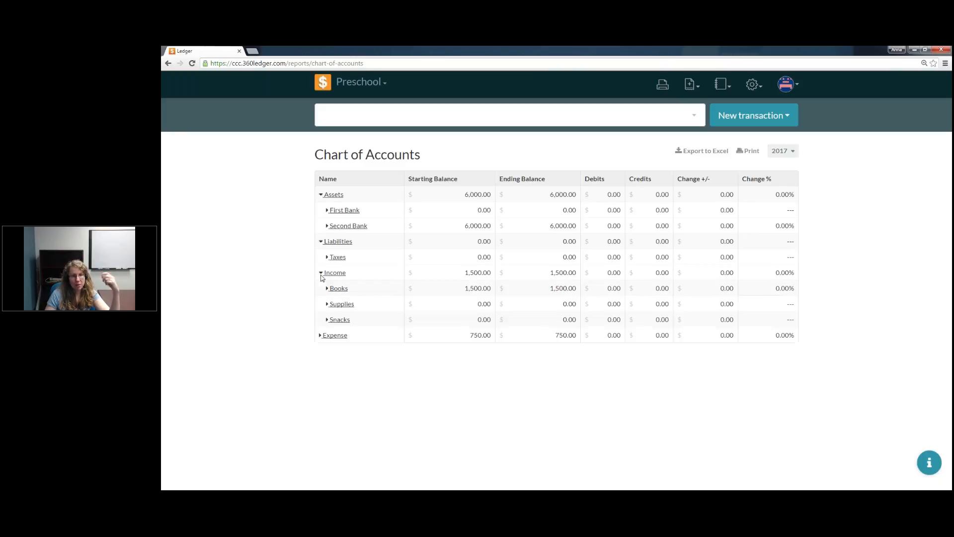
pyautogui.click(320, 336)
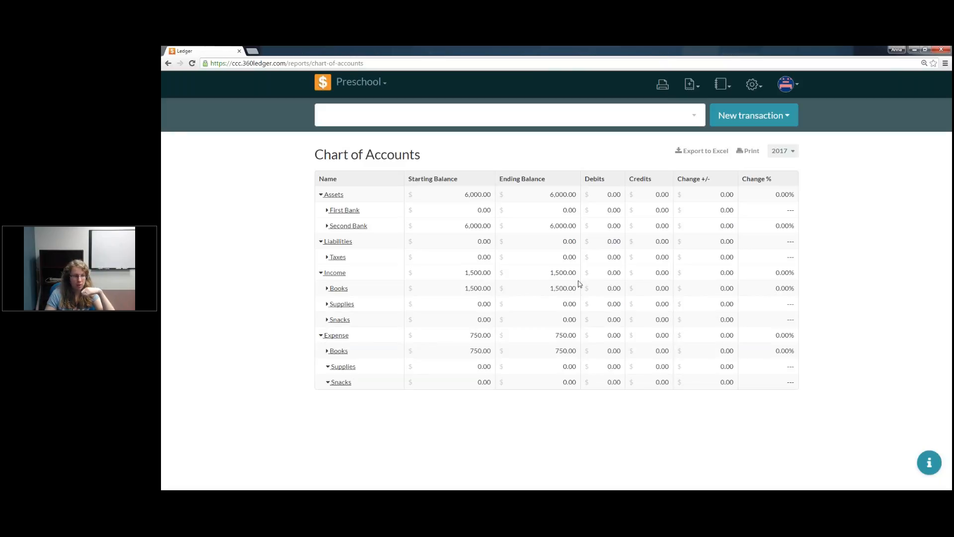
# Step: Export the Chart of Accounts report to Excel and view the chart-of-account-balances workbook in Excel
pyautogui.click(705, 152)
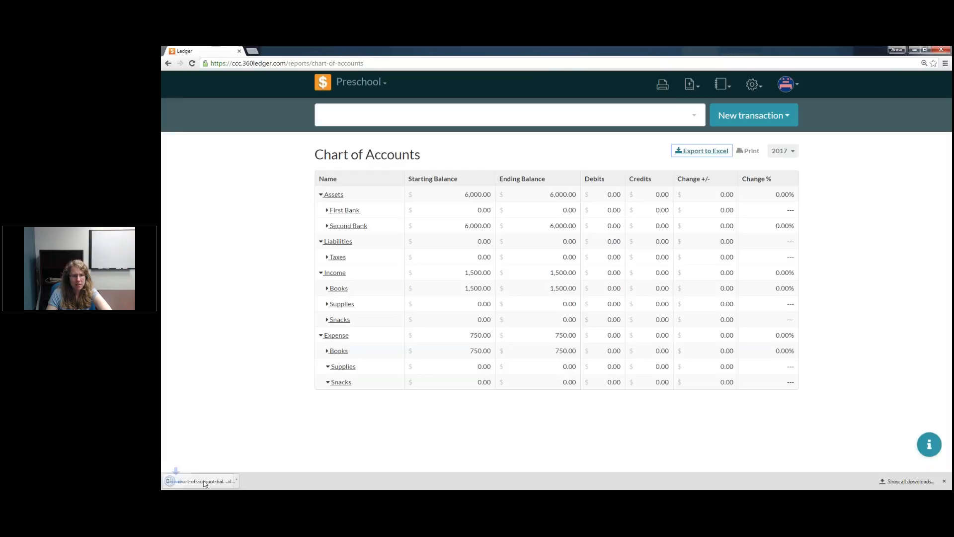
pyautogui.click(213, 485)
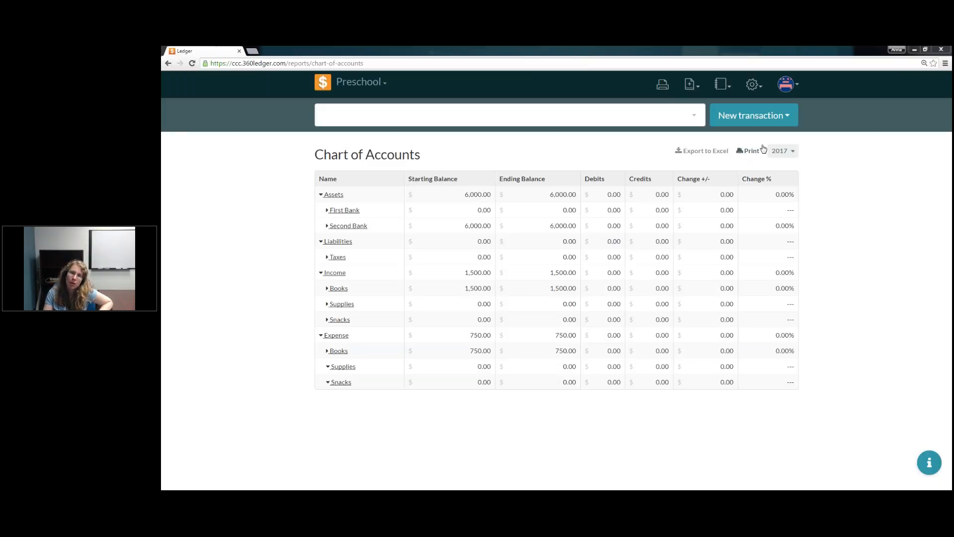
pyautogui.click(718, 155)
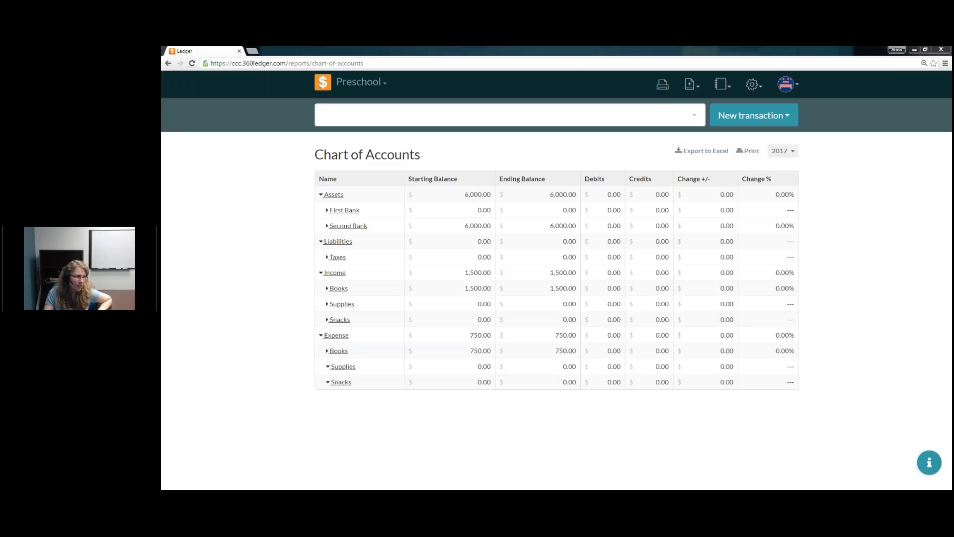
pyautogui.click(506, 89)
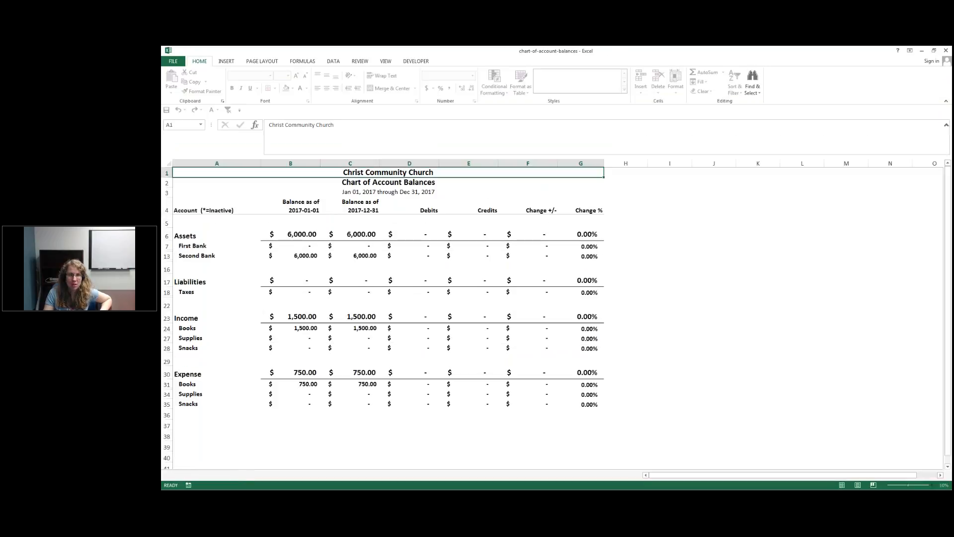
pyautogui.click(407, 193)
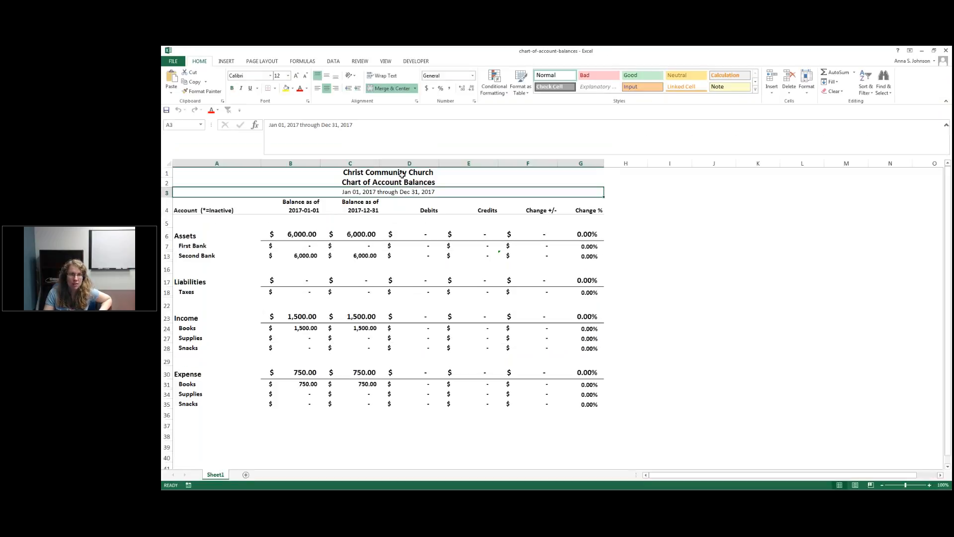
# Step: Examine the workbook's title rows, account heading and balances, and the formulas behind the Expense and Books starting balances
pyautogui.click(402, 174)
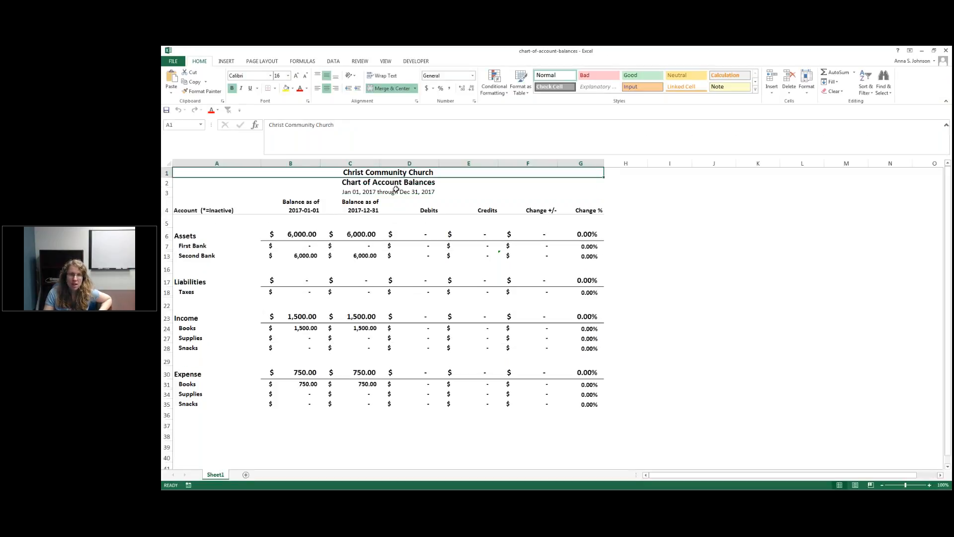
pyautogui.click(397, 183)
pyautogui.click(366, 191)
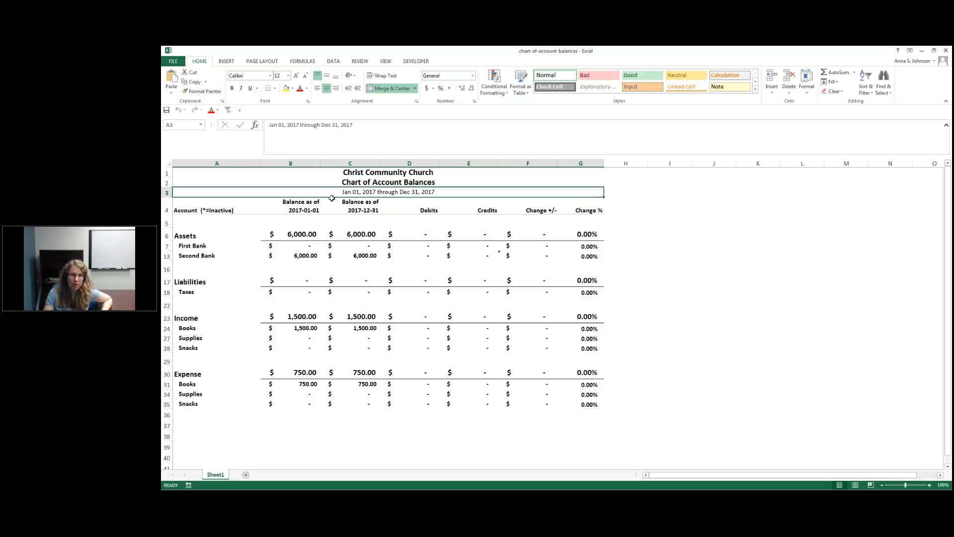
pyautogui.click(213, 212)
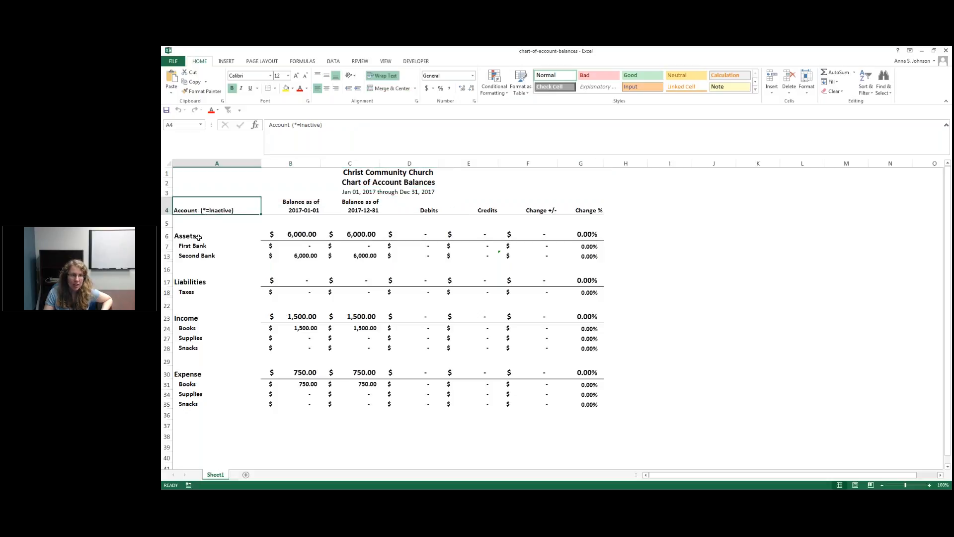
pyautogui.moveTo(199, 237); pyautogui.dragTo(351, 403)
pyautogui.click(512, 383)
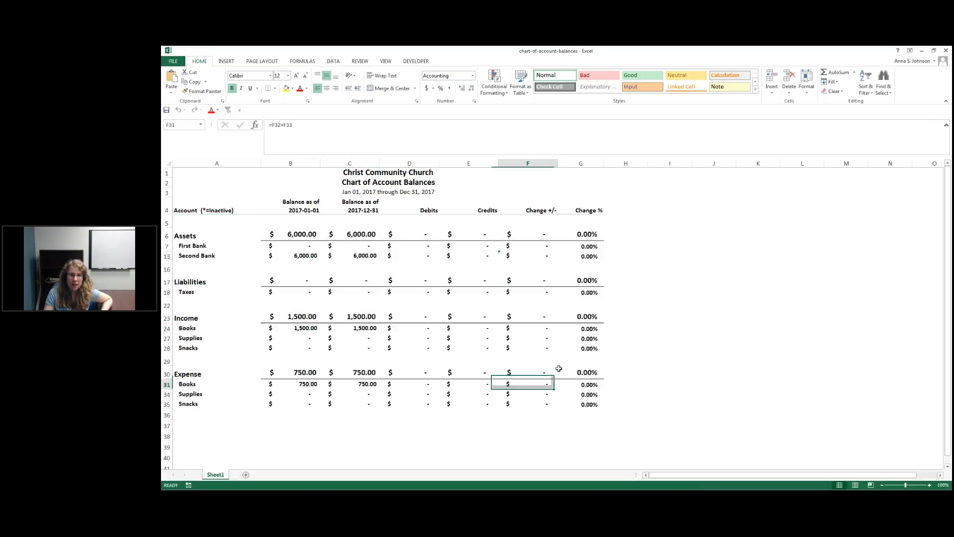
pyautogui.click(311, 382)
pyautogui.click(304, 373)
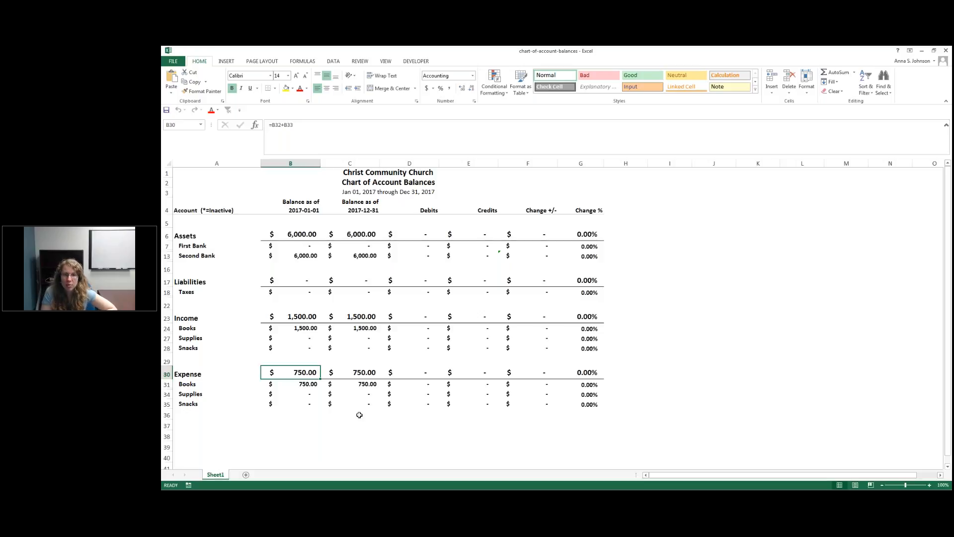
pyautogui.press('Down')
pyautogui.moveTo(315, 396)
pyautogui.mouseDown()
pyautogui.moveTo(304, 404)
pyautogui.moveTo(302, 395)
pyautogui.mouseUp()
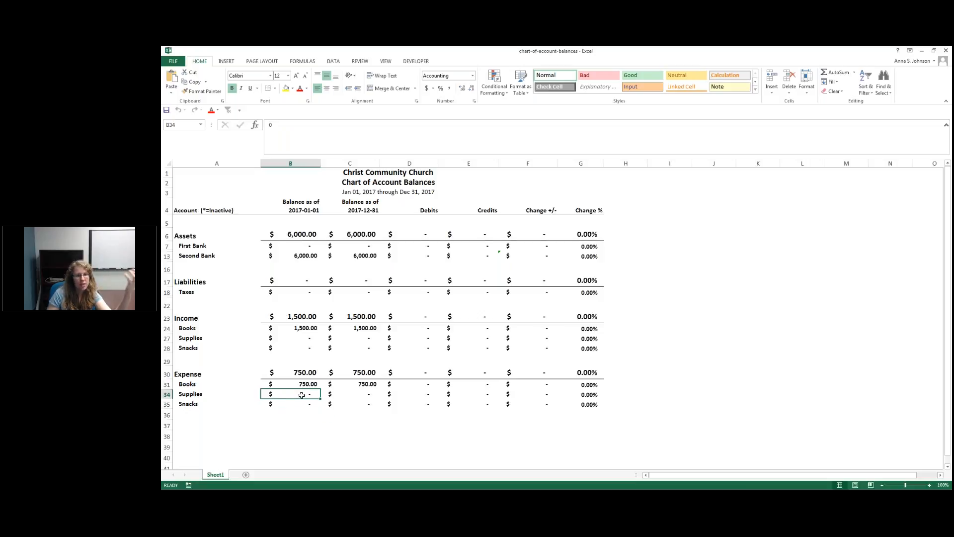
pyautogui.press('Up')
pyautogui.press('Up')
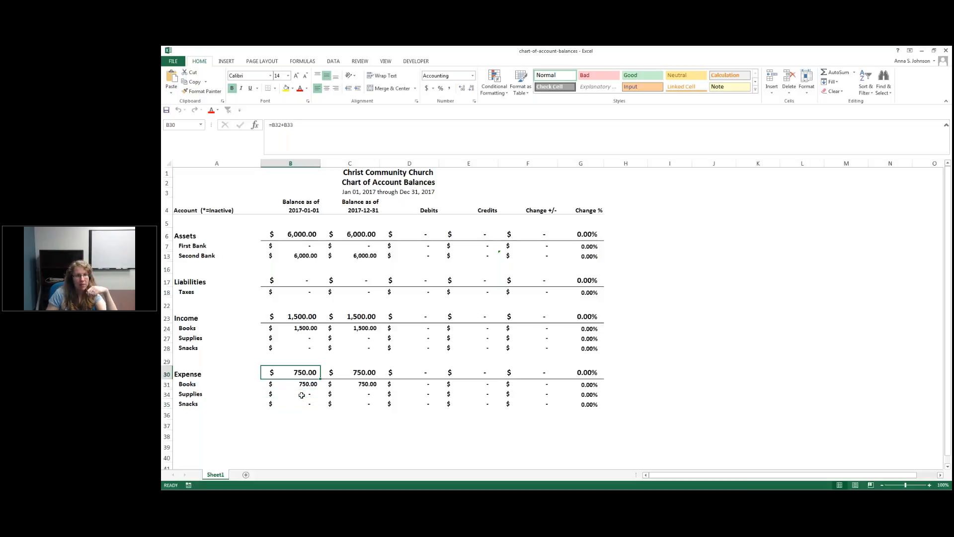
# Step: Unhide the rows between Books and Supplies under Expense and check the Books starting balance formula against its subaccounts
pyautogui.moveTo(167, 384); pyautogui.dragTo(166, 395)
pyautogui.rightClick(167, 396)
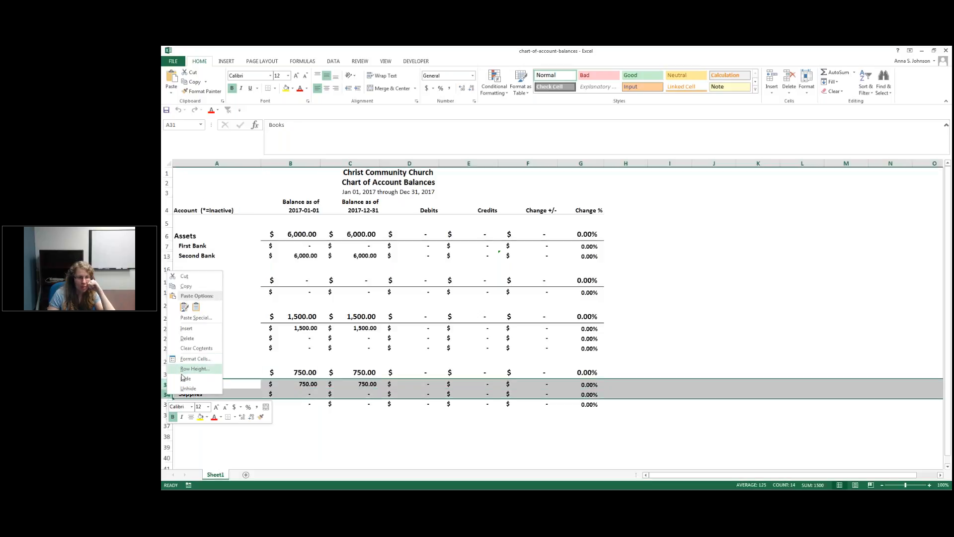
pyautogui.click(185, 389)
pyautogui.click(194, 405)
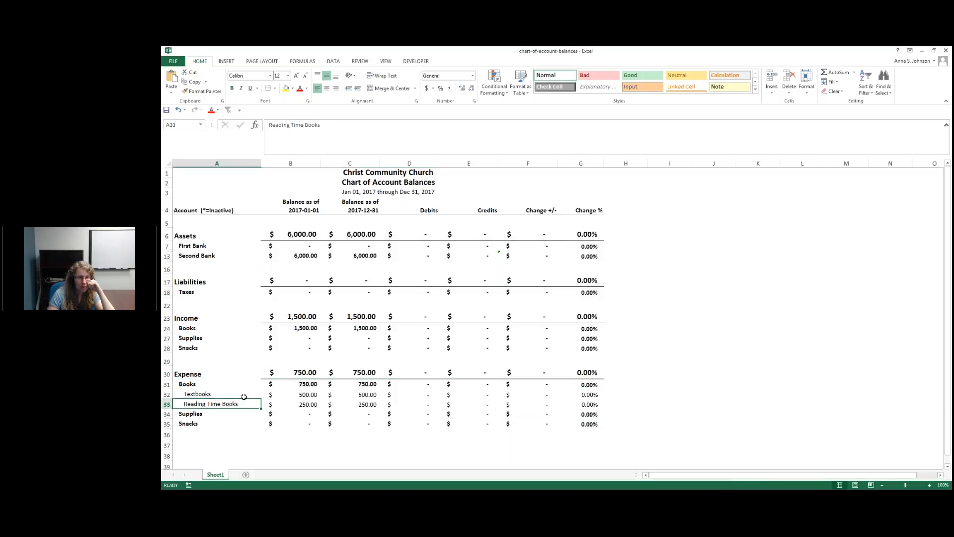
pyautogui.click(295, 396)
pyautogui.press('Down')
pyautogui.press('Up')
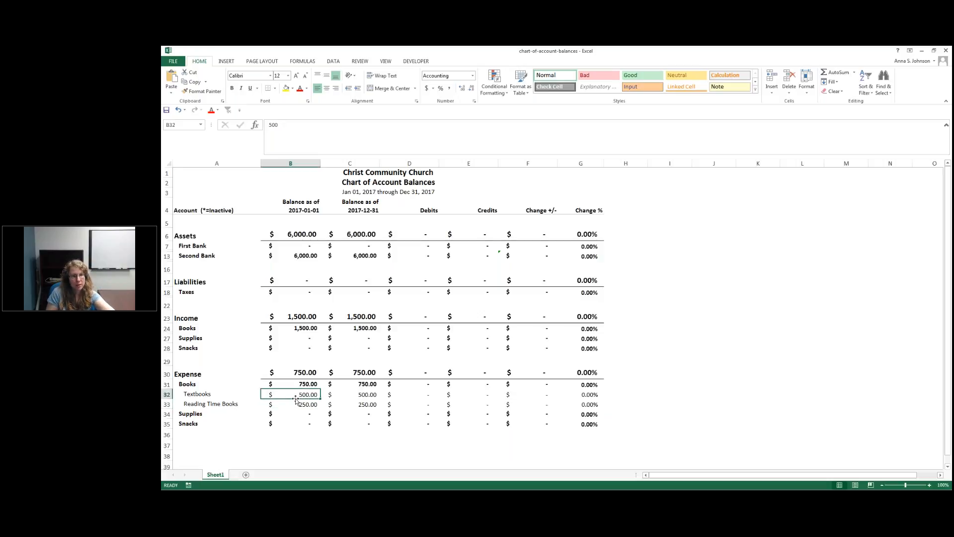
pyautogui.press('Up')
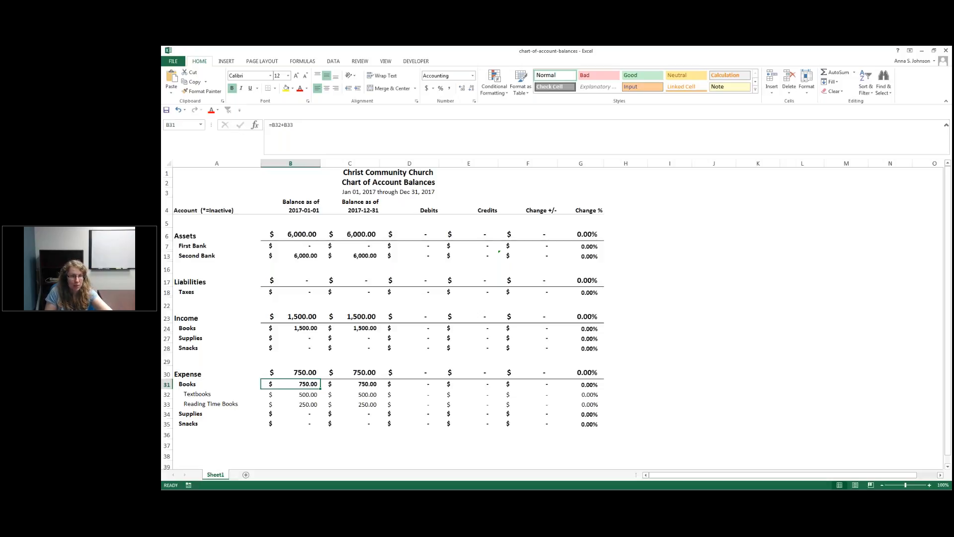
pyautogui.click(217, 385)
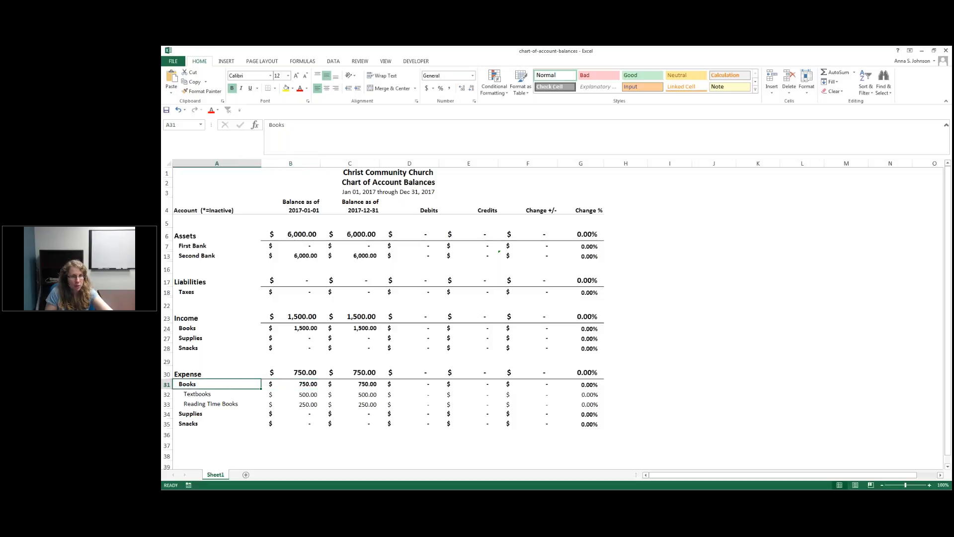
pyautogui.click(290, 385)
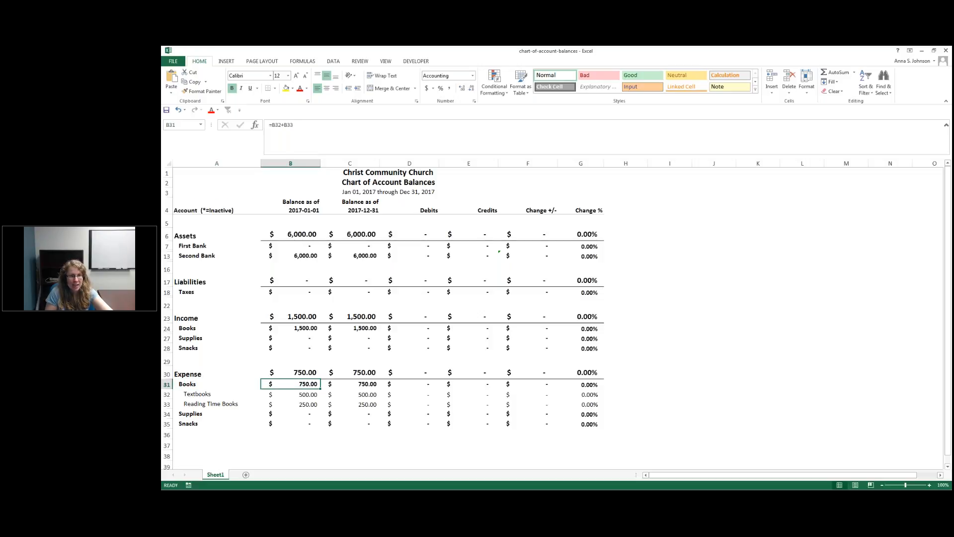
# Step: Set the starting balance of Textbooks under Expense to 750 and check the Books and Expense totals
pyautogui.click(291, 395)
pyautogui.click(291, 404)
pyautogui.click(291, 394)
pyautogui.write('750')
pyautogui.press('Return')
pyautogui.click(291, 384)
pyautogui.click(291, 373)
pyautogui.click(291, 384)
pyautogui.click(291, 373)
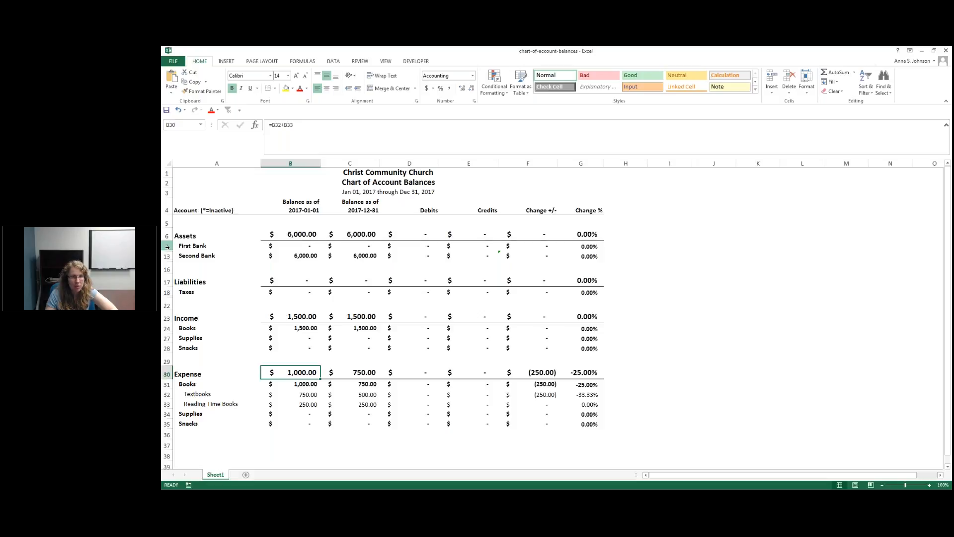
# Step: Unhide all hidden account rows from First Bank through Snacks and review the Second Checking and Second Savings starting balances
pyautogui.moveTo(168, 247); pyautogui.dragTo(167, 424)
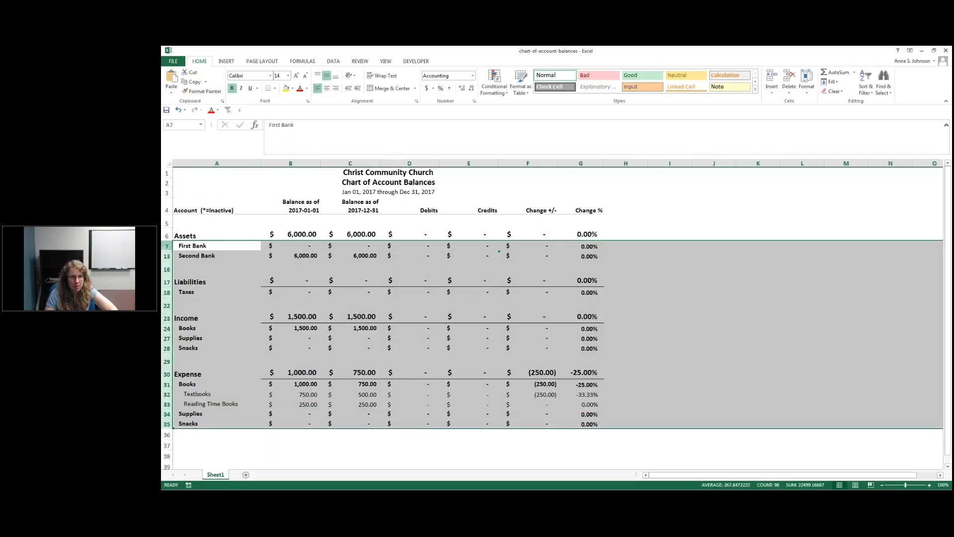
pyautogui.rightClick(167, 424)
pyautogui.click(177, 419)
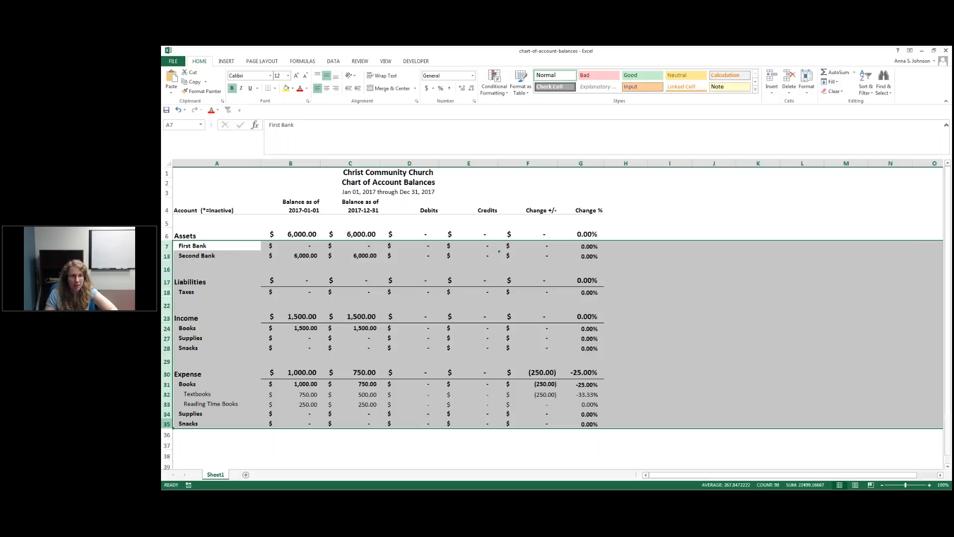
pyautogui.click(246, 314)
pyautogui.moveTo(308, 315); pyautogui.dragTo(309, 325)
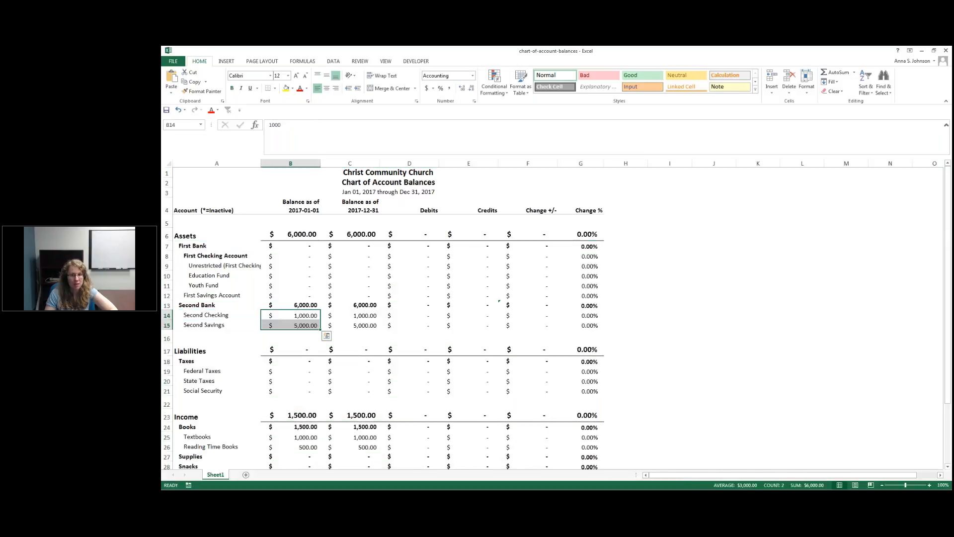
pyautogui.scroll(-7, 377, 336)
pyautogui.scroll(7, 471, 368)
# Step: Switch back to Ledger and open the Users settings
pyautogui.click(922, 51)
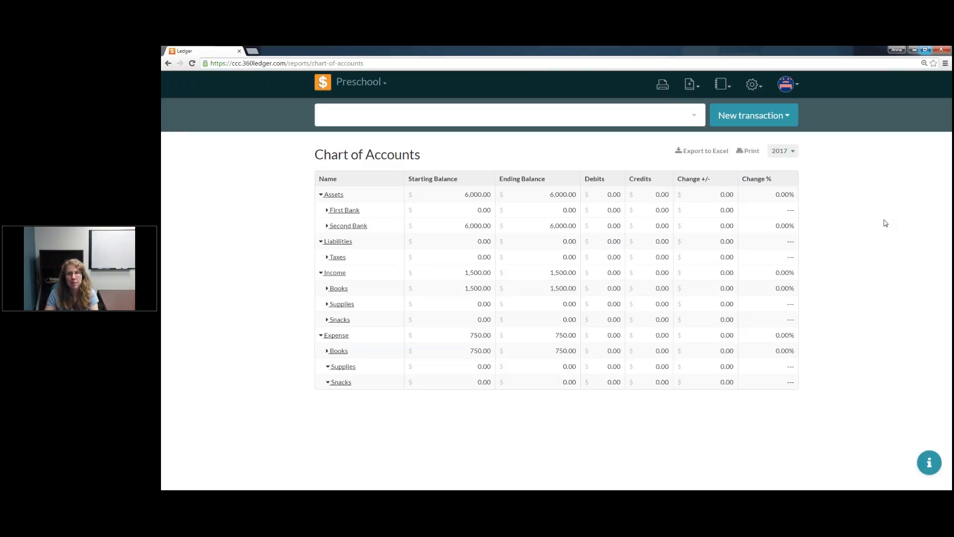
pyautogui.click(756, 87)
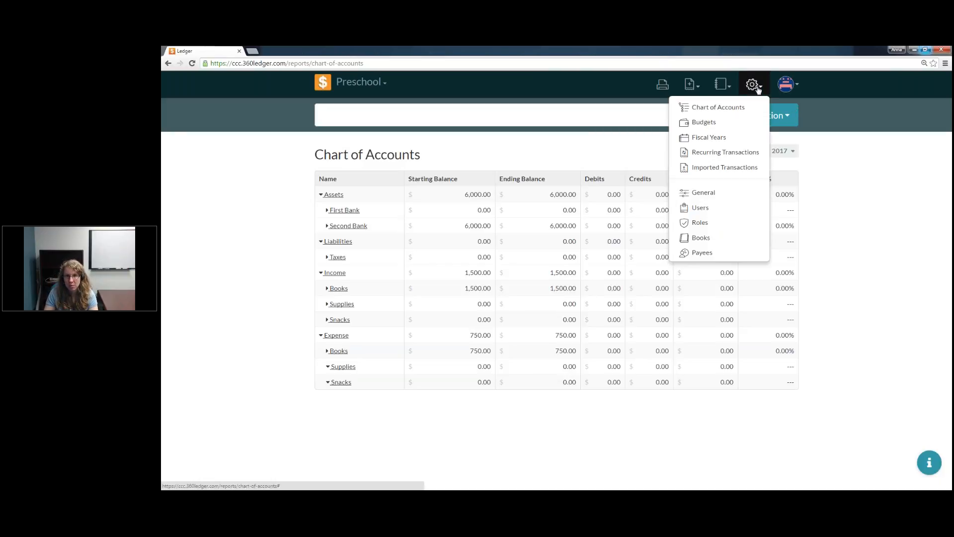
pyautogui.click(716, 212)
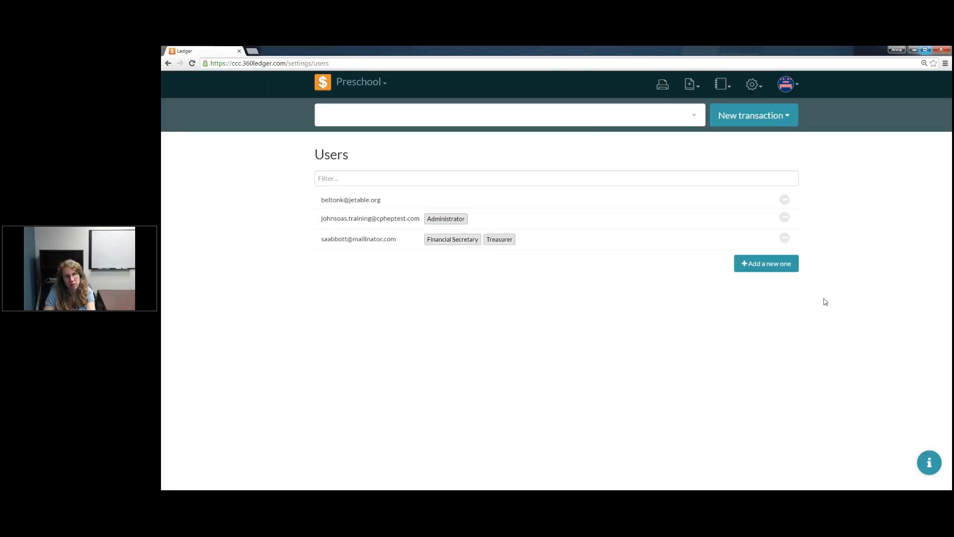
# Step: Start a new user entry and fill in the user's e-mail address
pyautogui.click(782, 271)
pyautogui.click(345, 272)
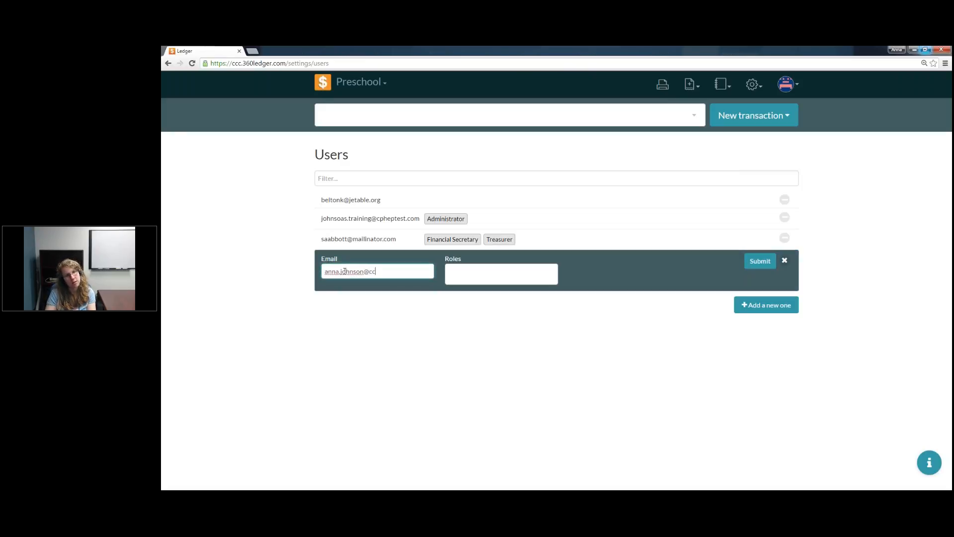
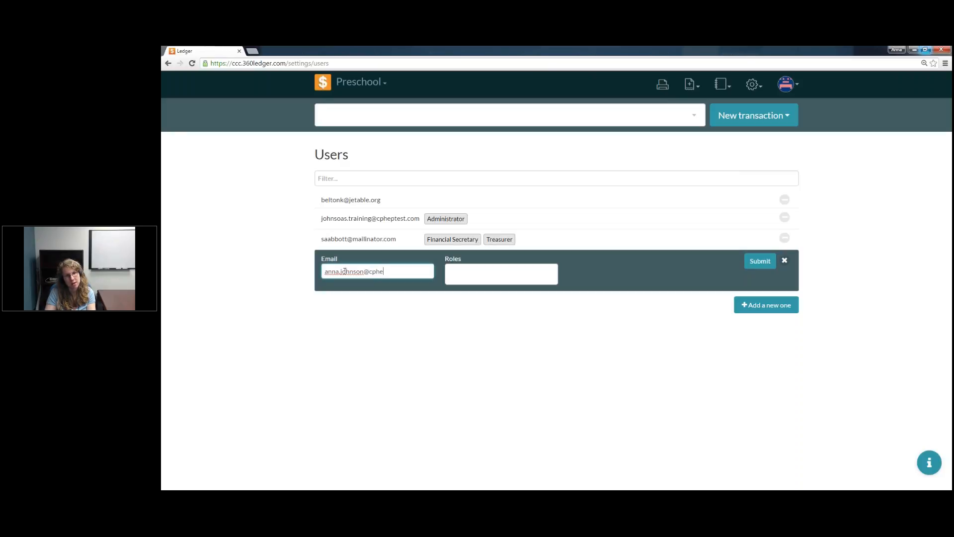
# Step: Assign the Easter Outreach Director and Music Director roles to the new user and submit the entry
pyautogui.click(486, 276)
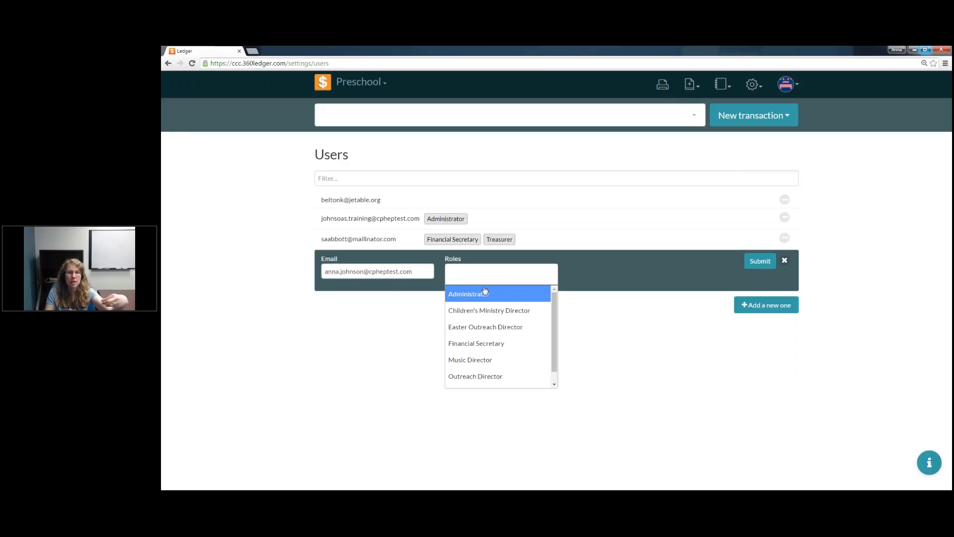
pyautogui.click(502, 328)
pyautogui.click(517, 274)
pyautogui.click(522, 360)
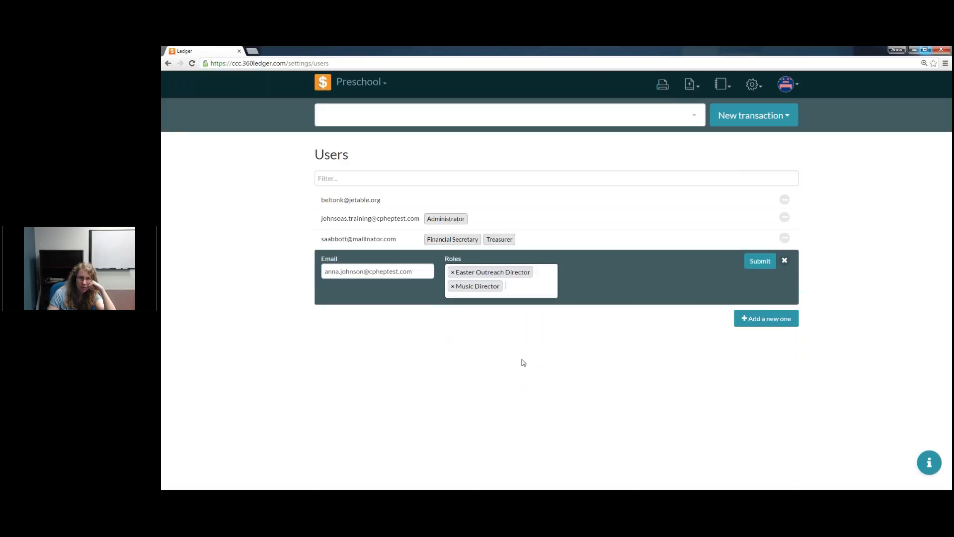
pyautogui.click(739, 314)
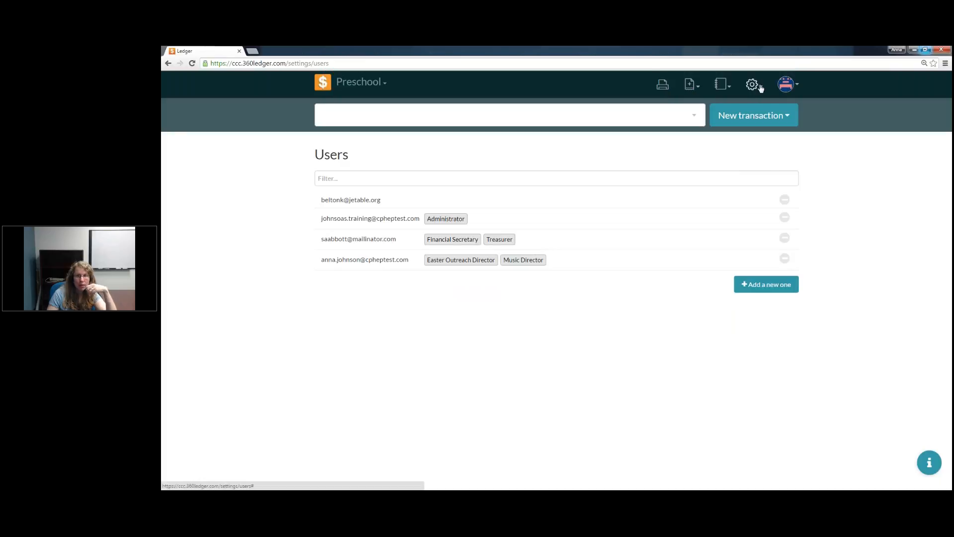
# Step: Open the Roles settings and review the books and permissions of each role from Administrator to Treasurer
pyautogui.click(760, 87)
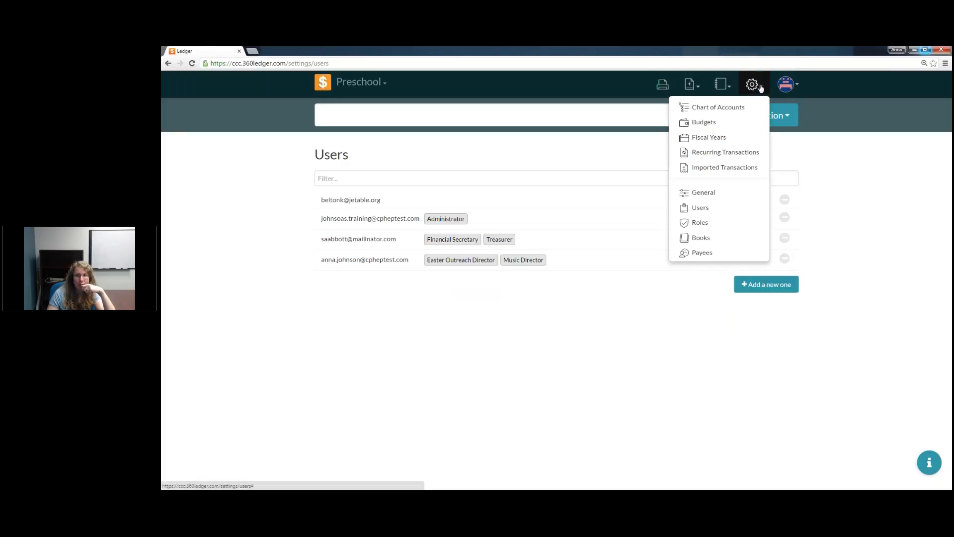
pyautogui.click(721, 227)
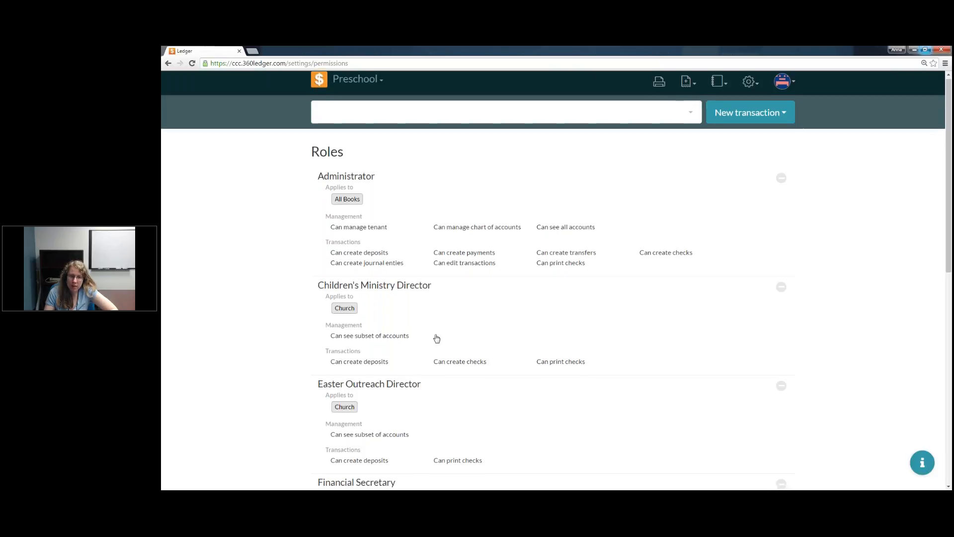
pyautogui.scroll(-8, 436, 319)
pyautogui.scroll(-2, 436, 315)
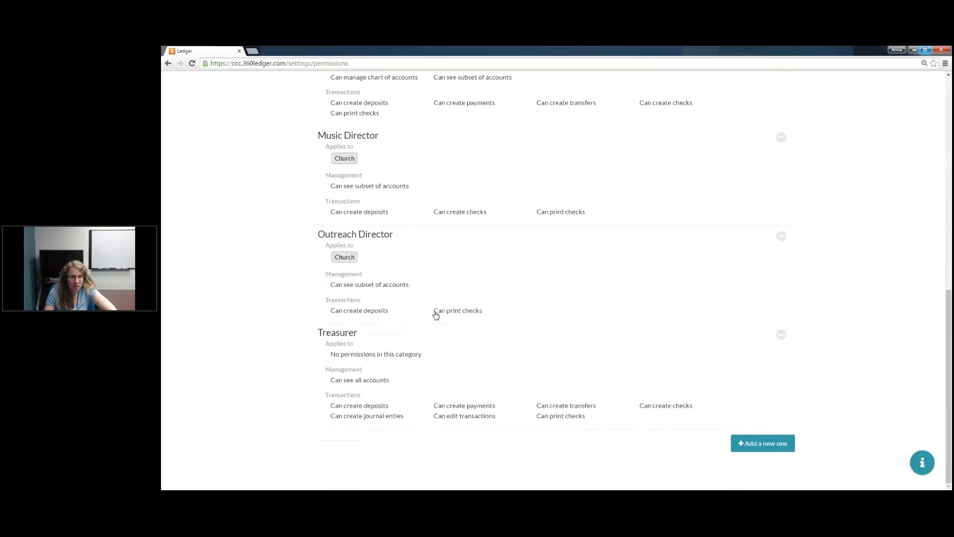
pyautogui.scroll(1, 436, 314)
pyautogui.scroll(3, 436, 314)
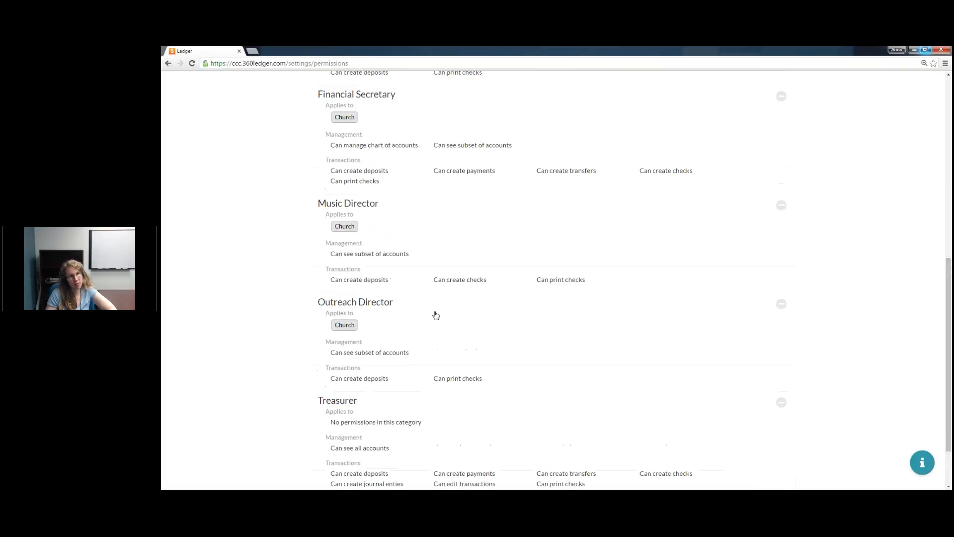
pyautogui.scroll(6, 436, 315)
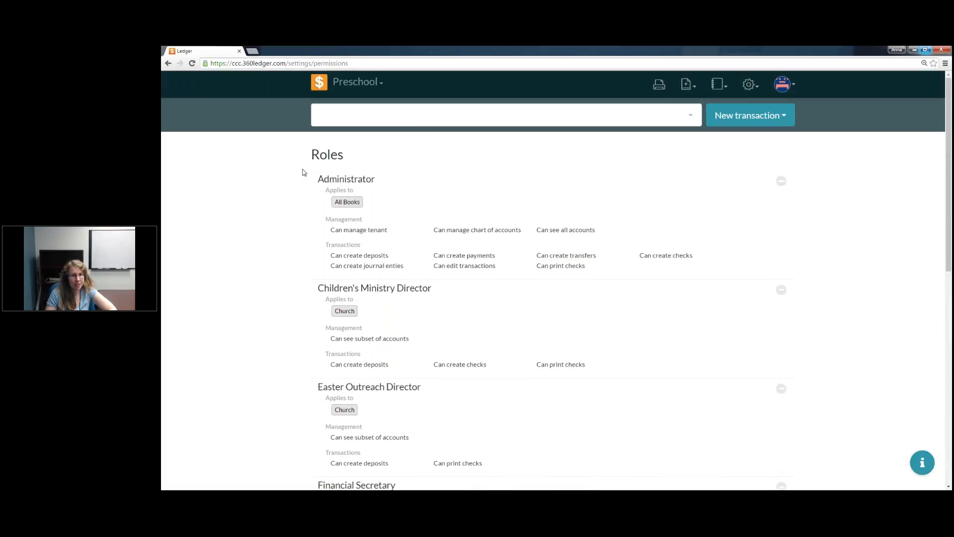
# Step: Open the Administrator role's details to view its permissions, and close them again
pyautogui.moveTo(308, 161); pyautogui.dragTo(379, 189)
pyautogui.click(376, 206)
pyautogui.click(377, 205)
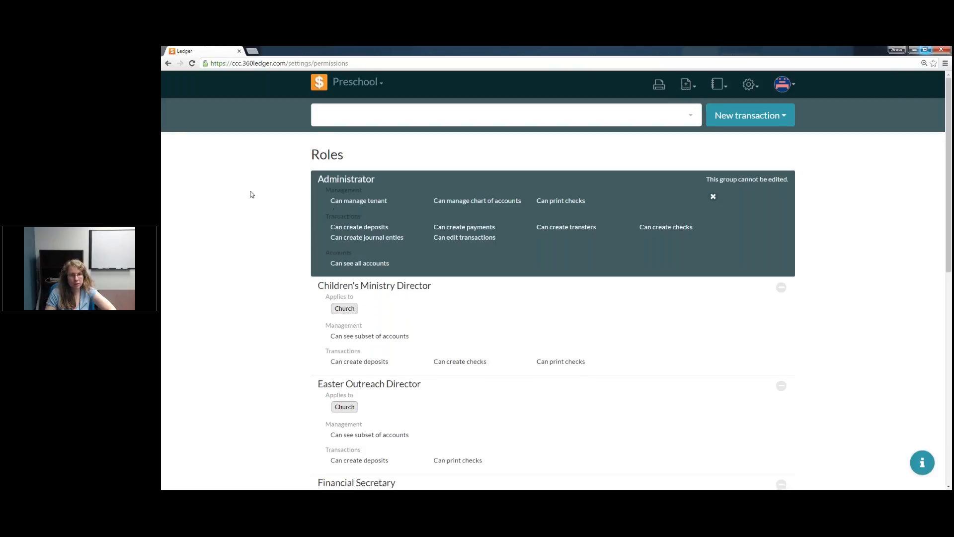
pyautogui.click(713, 197)
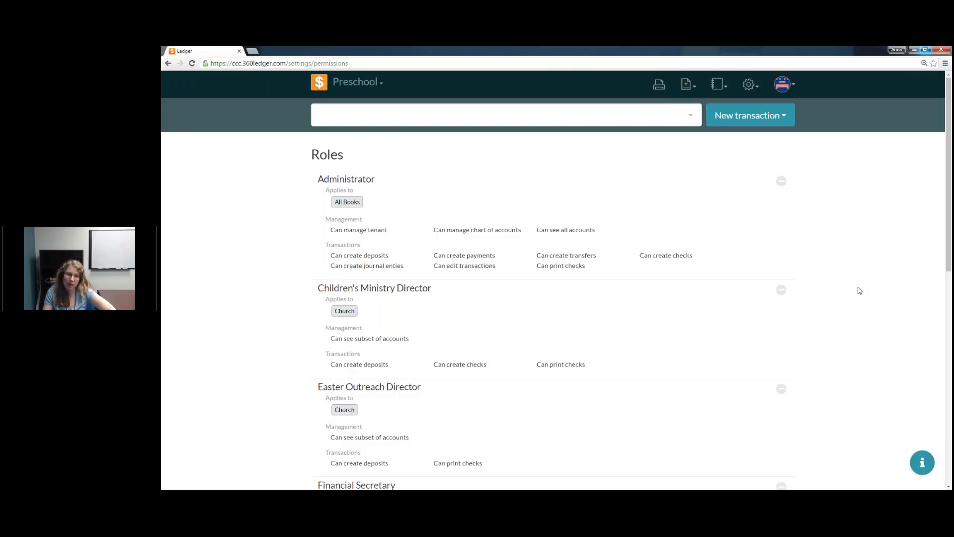
# Step: Start a new role named Preschool Director that applies to the Preschool book
pyautogui.scroll(-6, 860, 291)
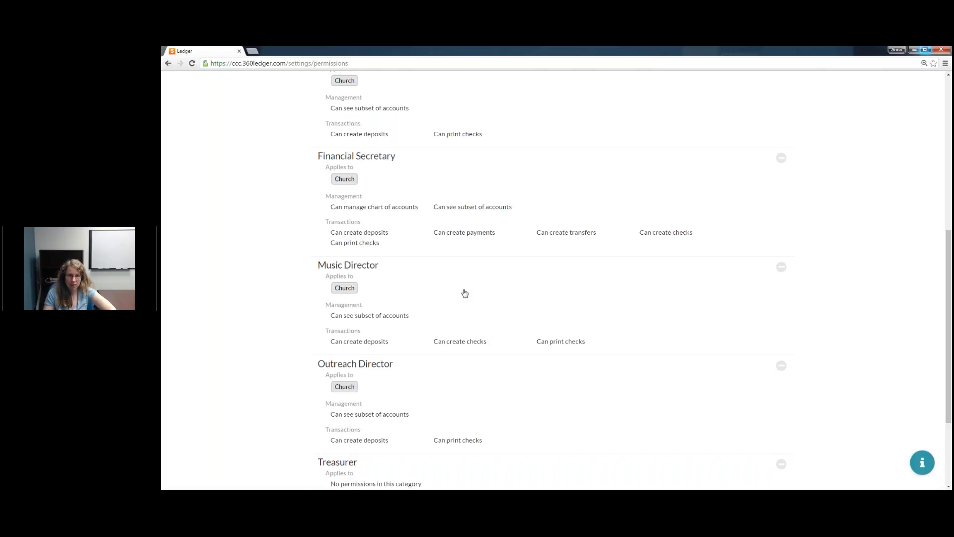
pyautogui.scroll(-3, 465, 294)
pyautogui.click(772, 445)
pyautogui.scroll(-3, 708, 466)
pyautogui.click(348, 288)
pyautogui.write('Preschool Director')
pyautogui.click(417, 338)
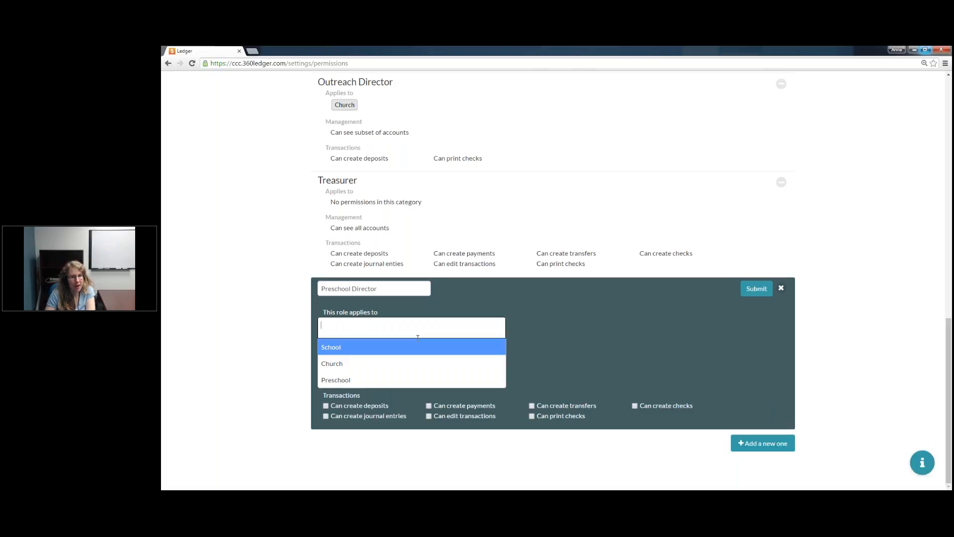
pyautogui.click(407, 382)
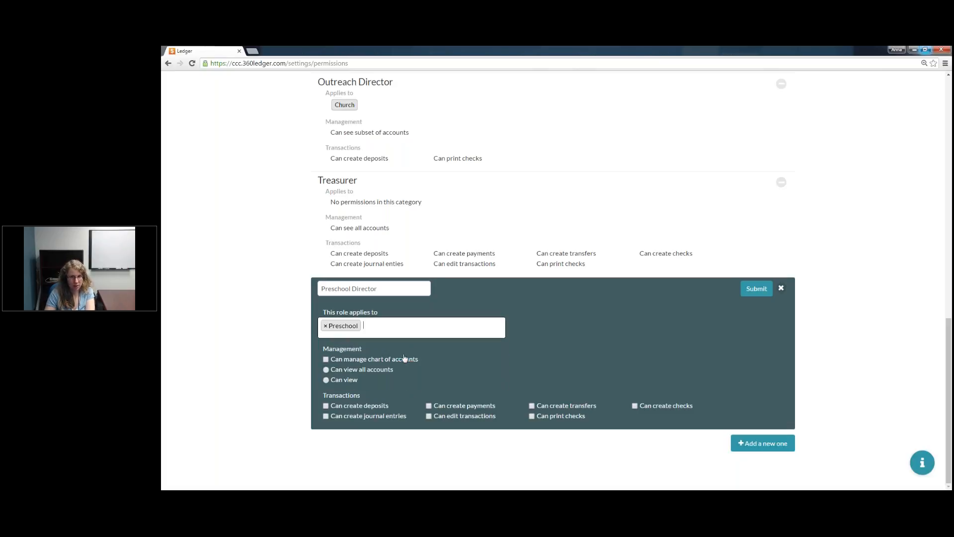
# Step: Let the Preschool Director role manage the chart of accounts, view all accounts and perform every transaction type, and submit it
pyautogui.click(326, 370)
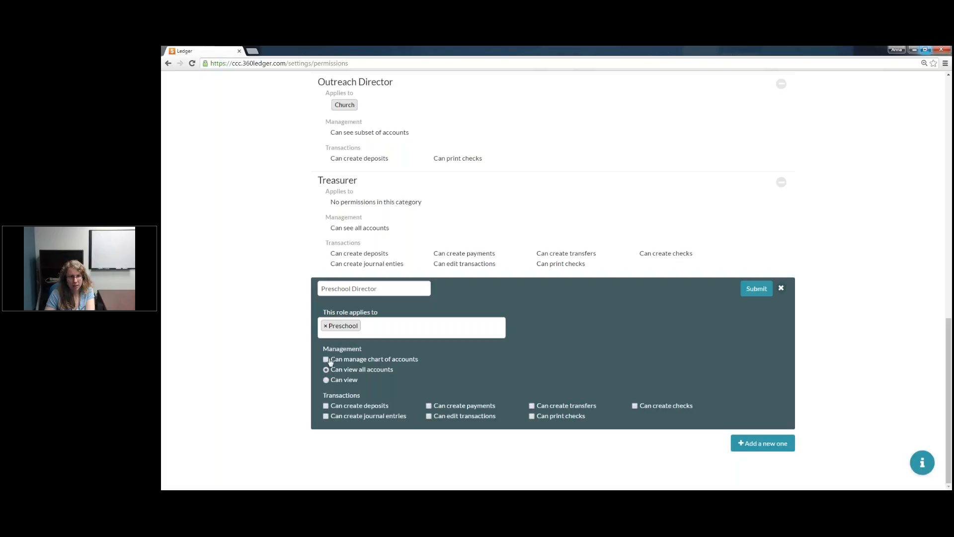
pyautogui.click(326, 360)
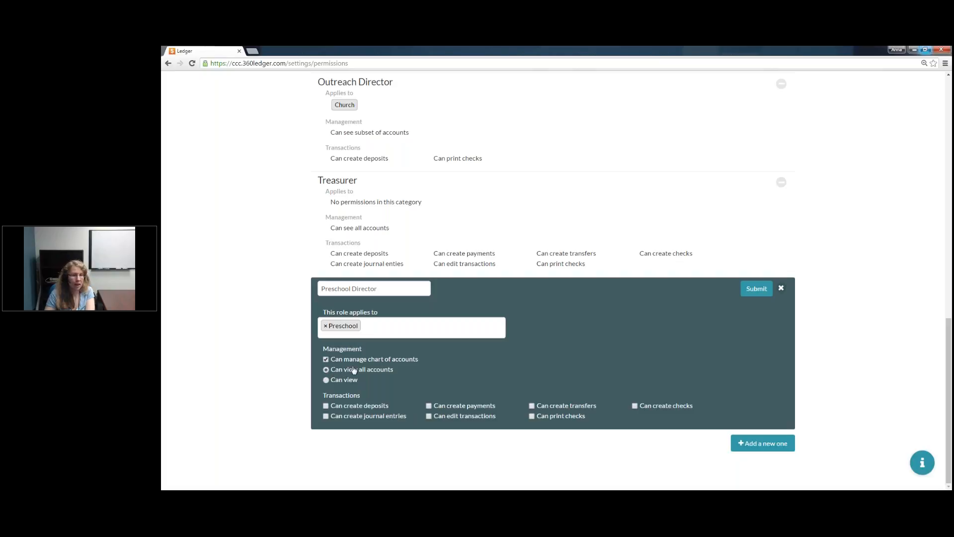
pyautogui.click(326, 406)
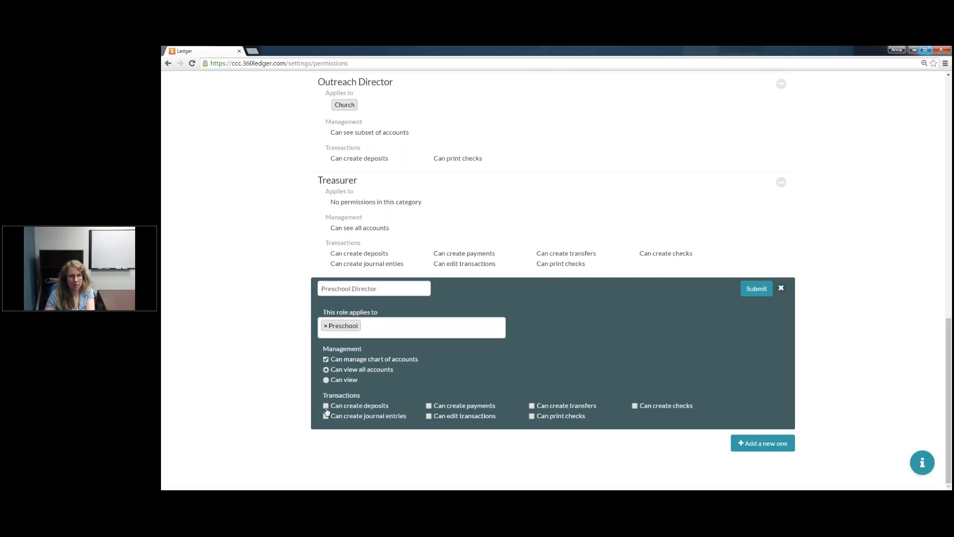
pyautogui.click(429, 416)
pyautogui.click(536, 417)
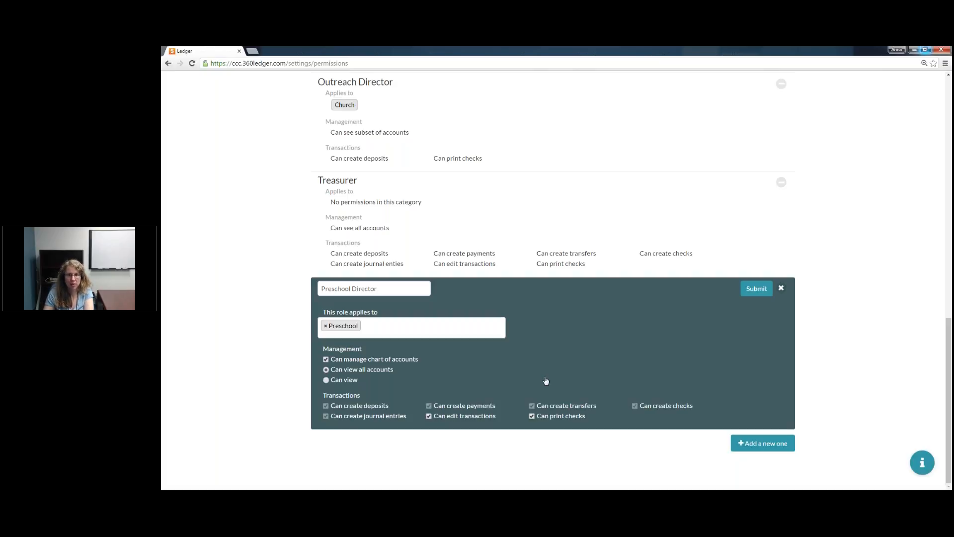
pyautogui.click(757, 289)
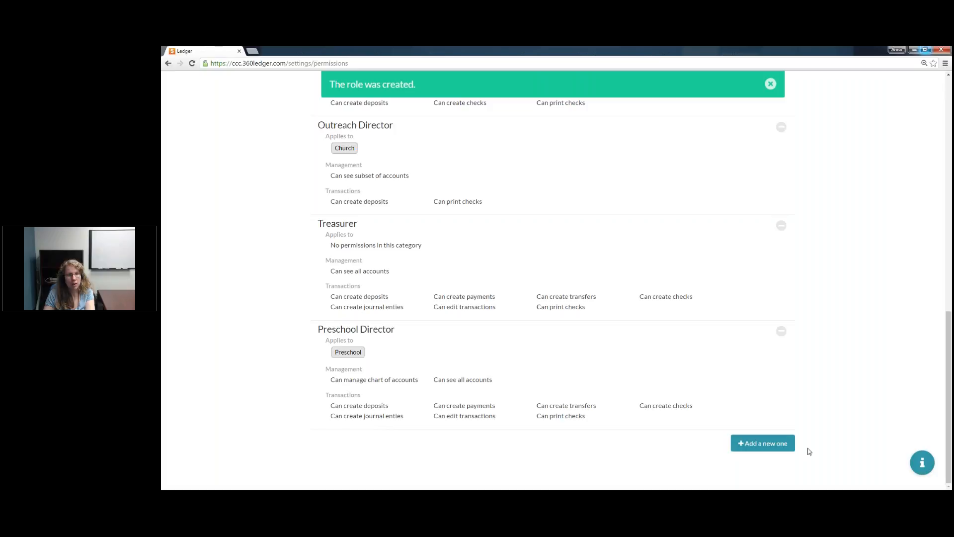
# Step: Start another role for the Preschool book named Preschool Admin, with the limited Can view option instead of all accounts
pyautogui.click(783, 449)
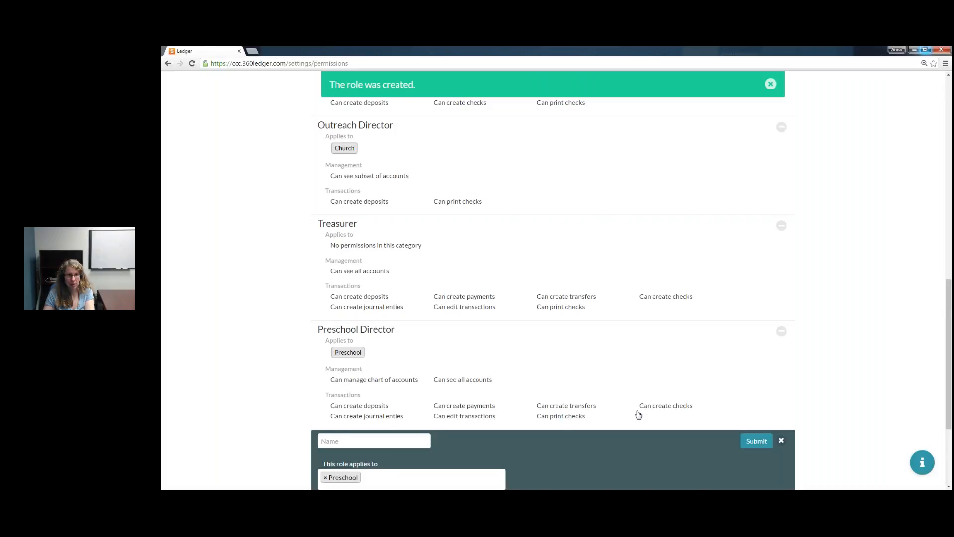
pyautogui.write('Preschool Admin')
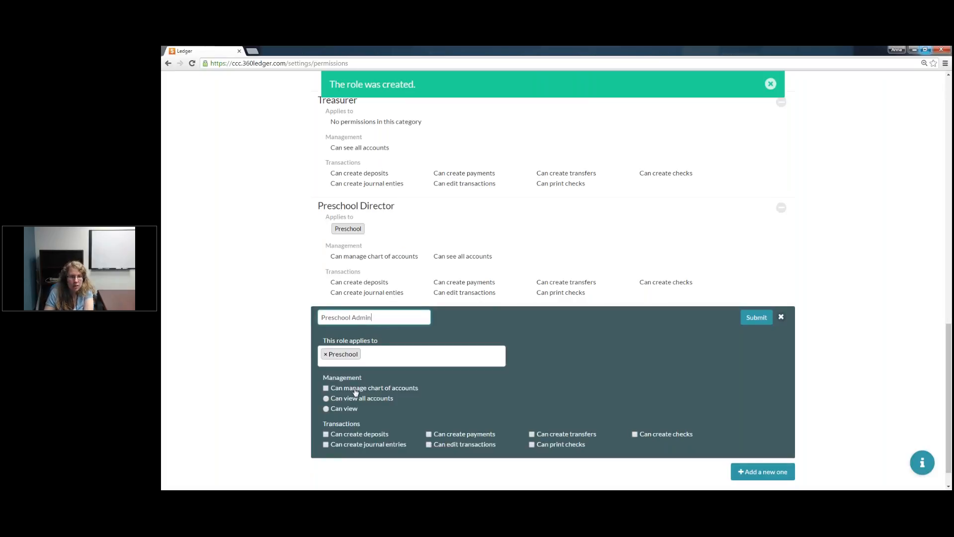
pyautogui.click(326, 409)
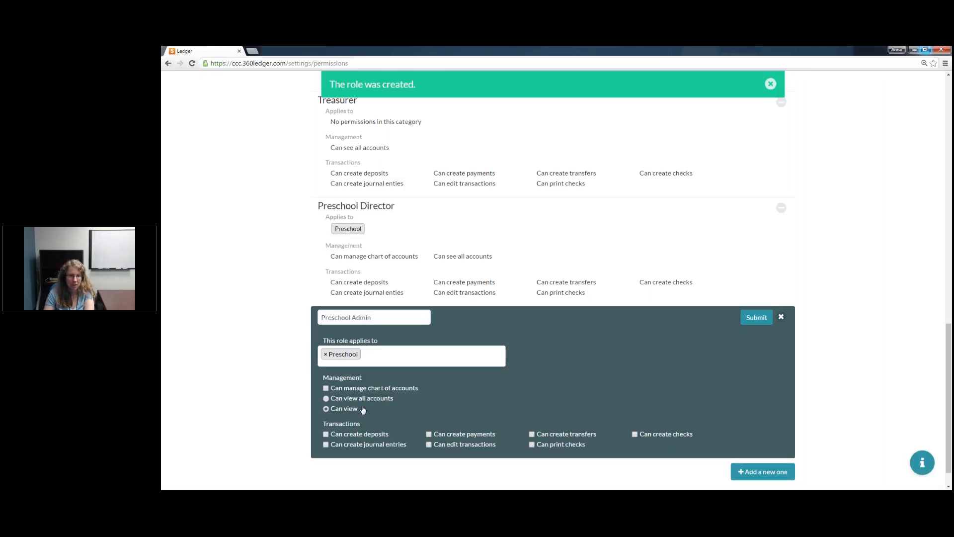
# Step: Allow the Preschool Admin role to create deposits and create checks only, and submit the role
pyautogui.scroll(-1, 456, 388)
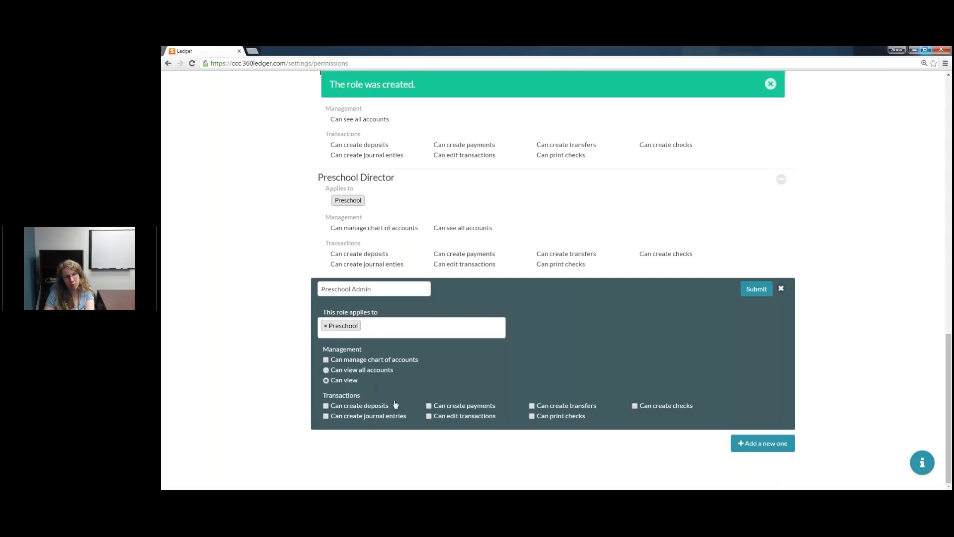
pyautogui.click(326, 406)
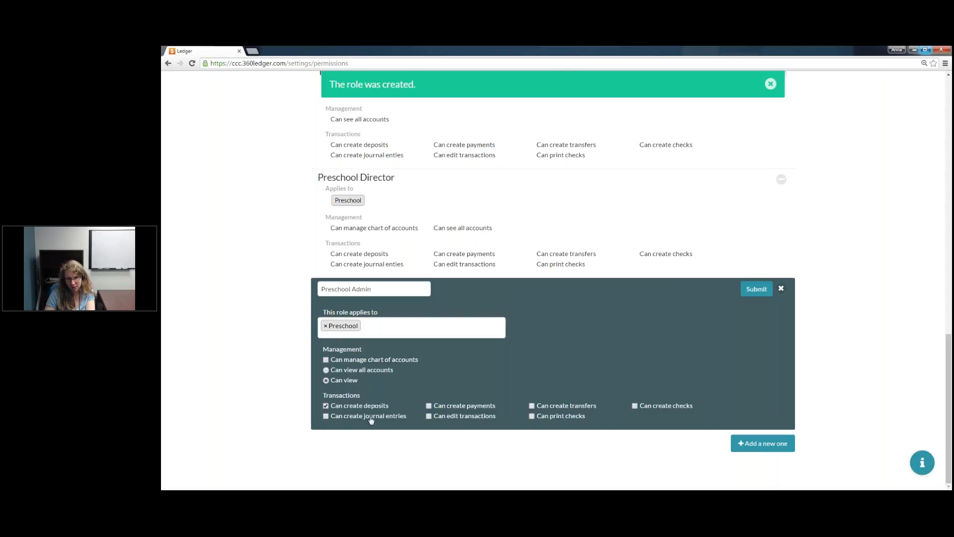
pyautogui.click(480, 407)
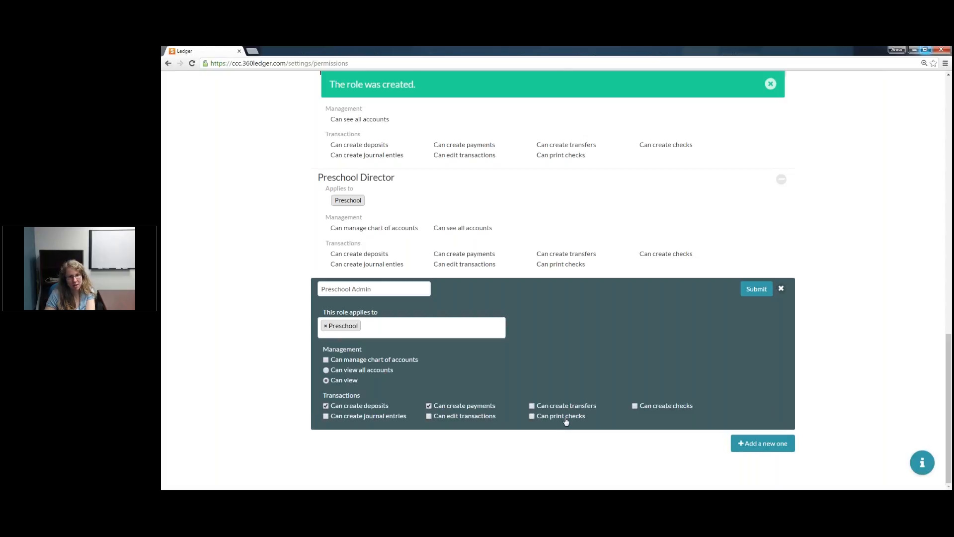
pyautogui.click(481, 408)
pyautogui.click(666, 407)
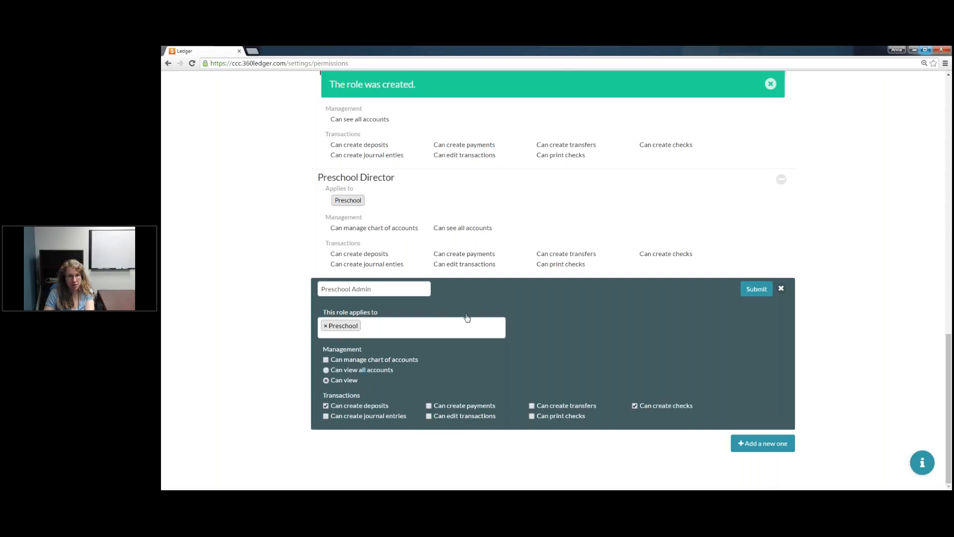
pyautogui.click(764, 296)
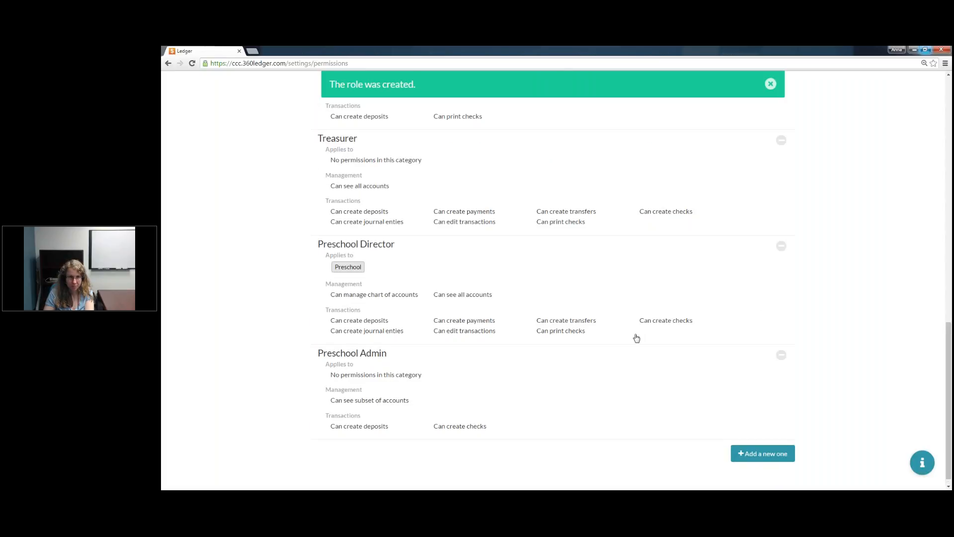
# Step: Reopen the Preschool Admin role's selected accounts and make First Bank with all its subaccounts accessible
pyautogui.click(362, 404)
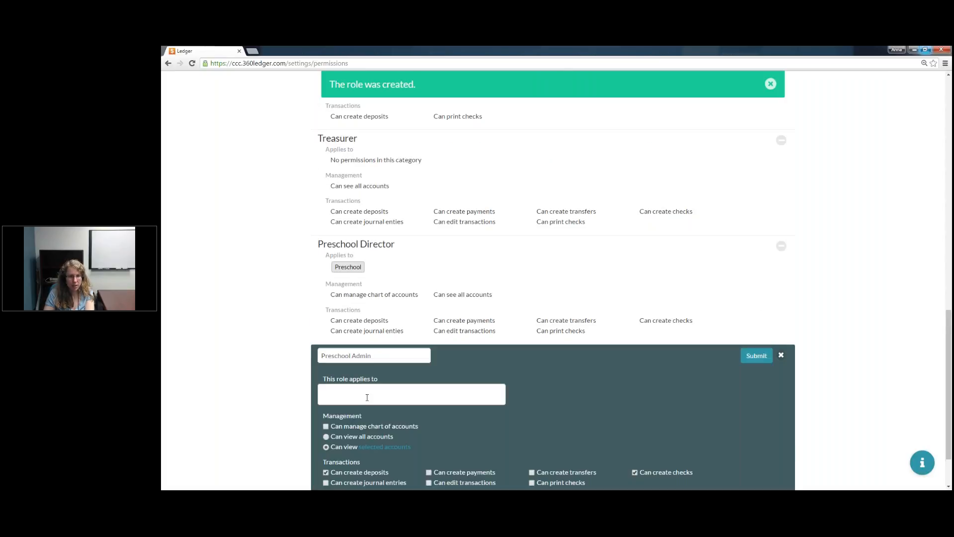
pyautogui.scroll(-1, 385, 393)
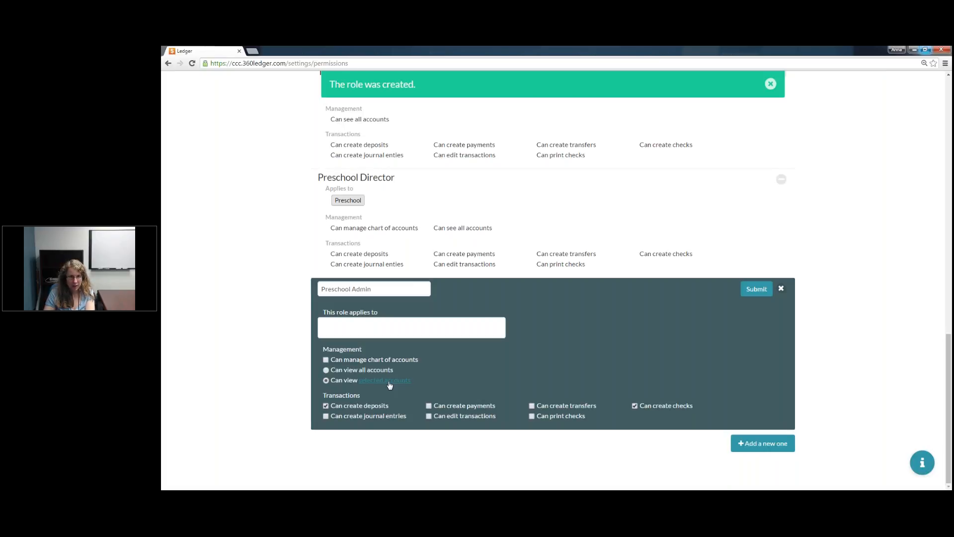
pyautogui.click(389, 381)
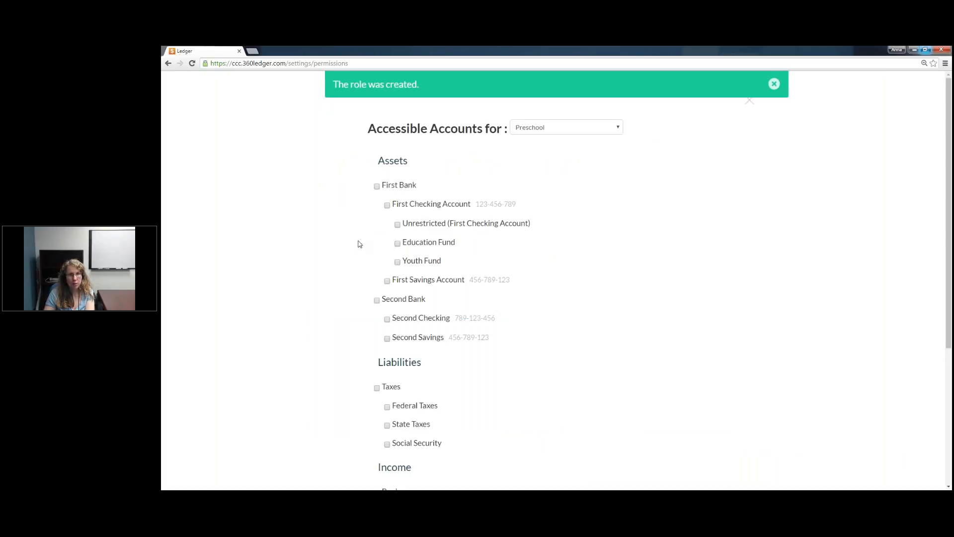
pyautogui.click(376, 187)
# Step: Make the Books, Supplies and Snacks accounts accessible under both Income and Expenses
pyautogui.scroll(-4, 503, 238)
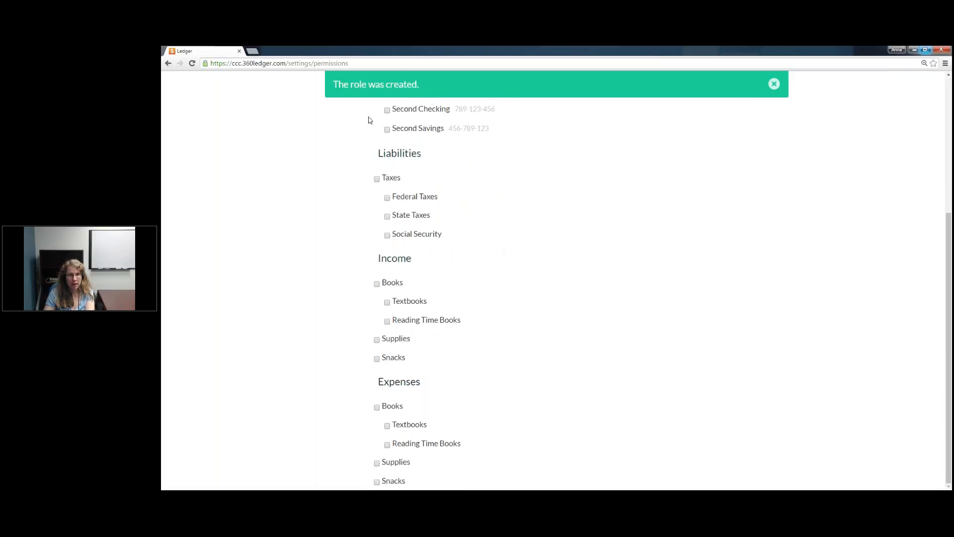
pyautogui.click(377, 283)
pyautogui.click(377, 339)
pyautogui.click(377, 359)
pyautogui.click(376, 407)
pyautogui.click(377, 463)
pyautogui.click(377, 482)
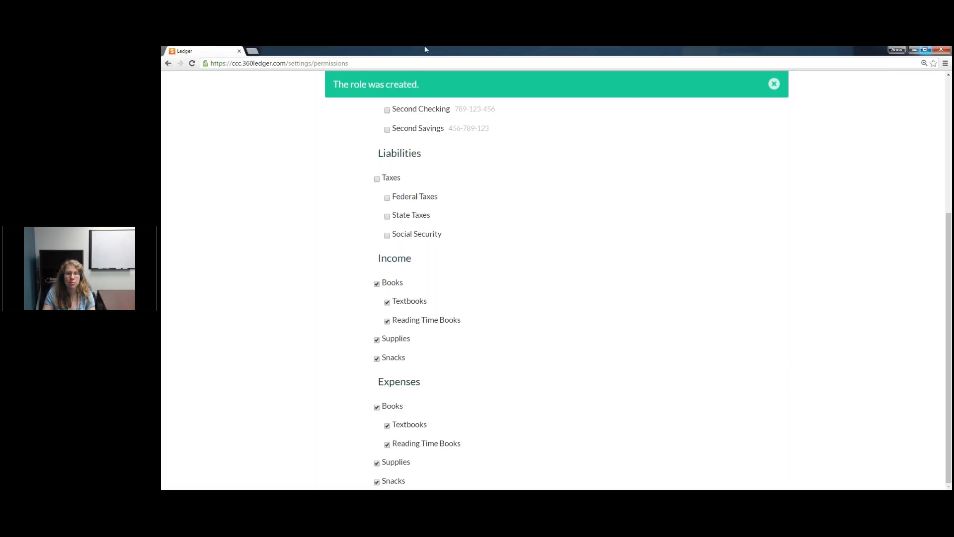
# Step: Close the accessible accounts list and submit the updated Preschool Admin role
pyautogui.click(774, 84)
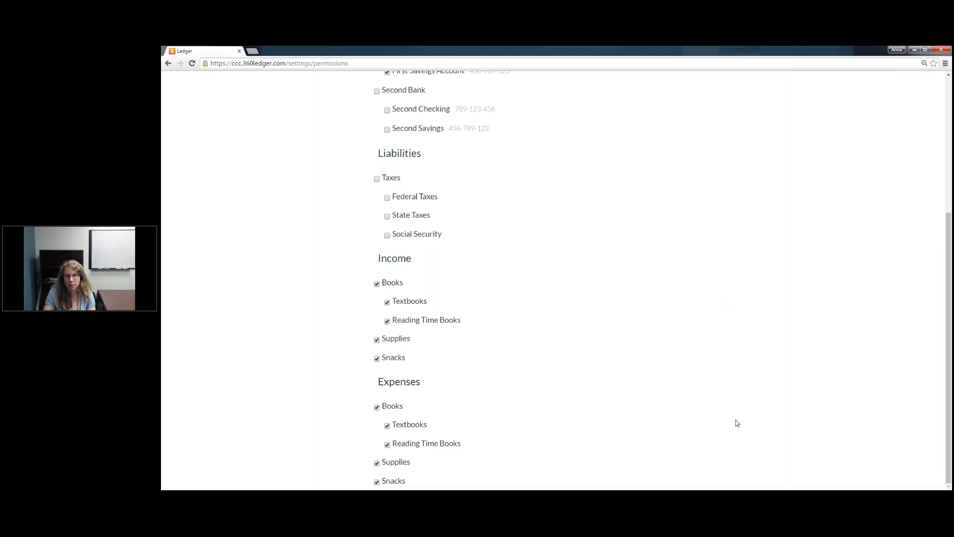
pyautogui.scroll(4, 675, 269)
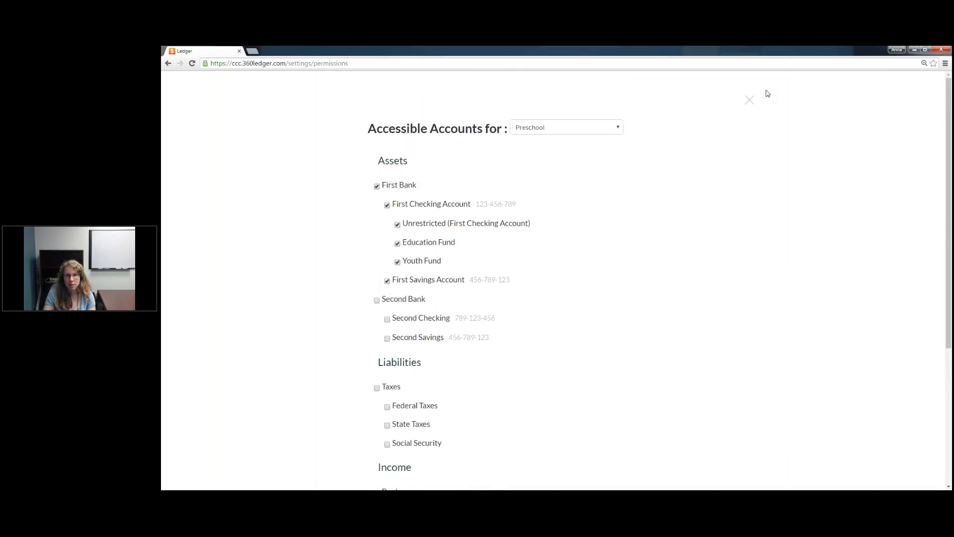
pyautogui.click(750, 101)
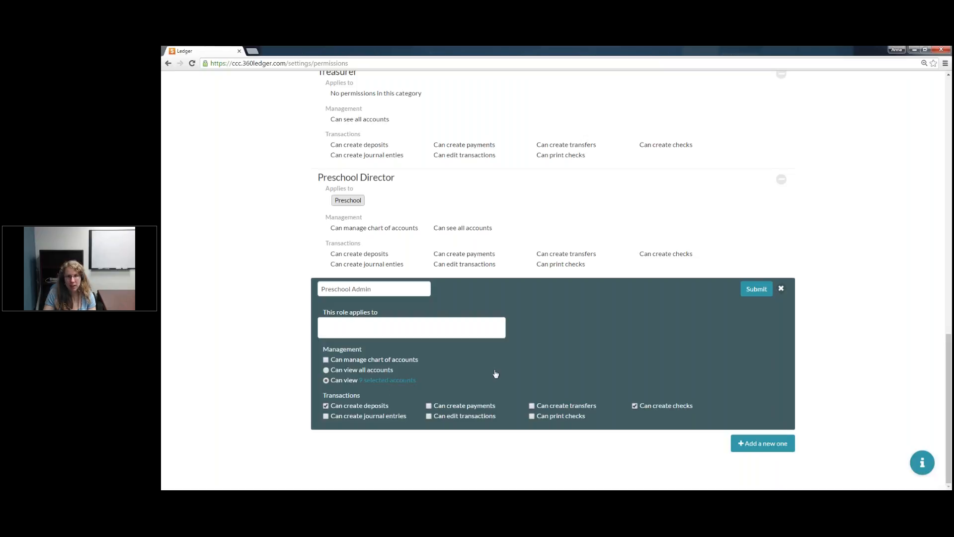
pyautogui.click(759, 290)
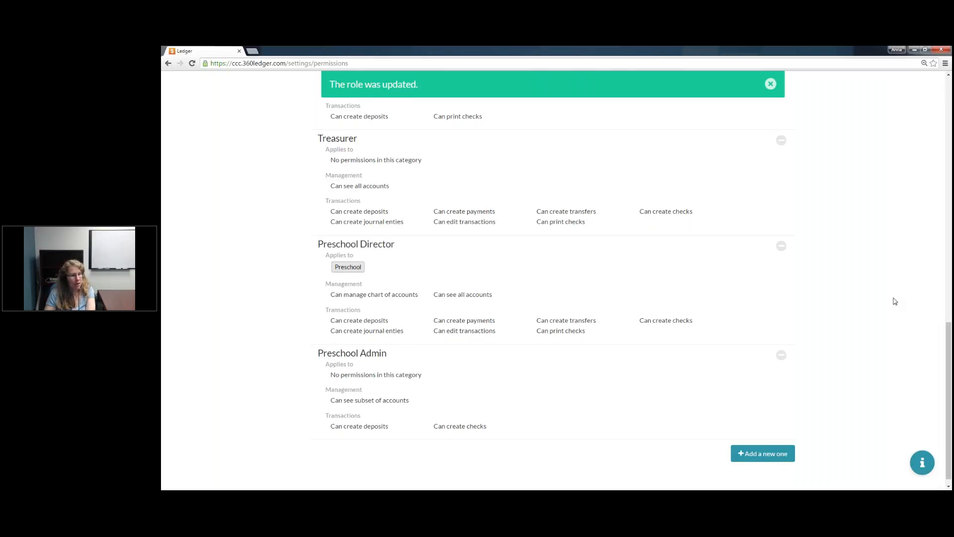
# Step: Open the Users settings
pyautogui.scroll(13, 895, 301)
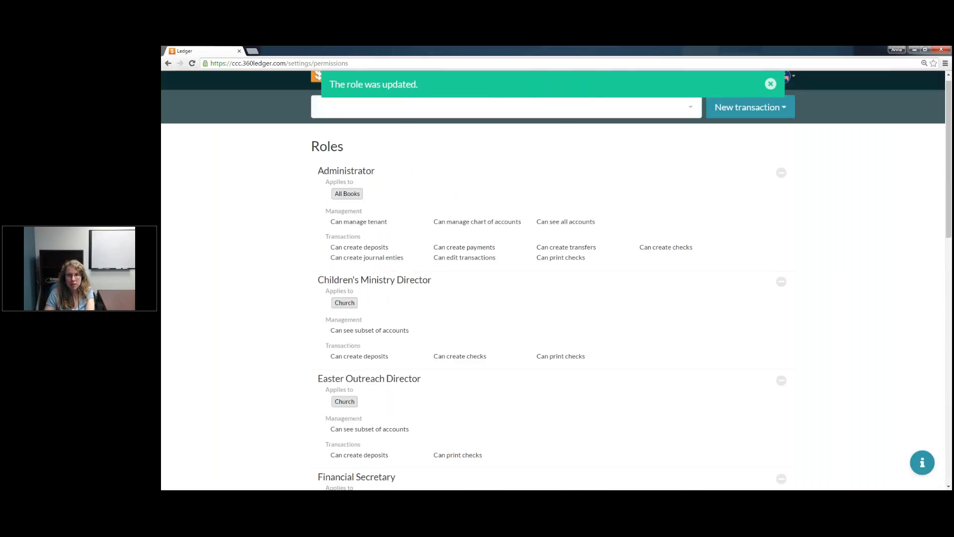
pyautogui.click(749, 85)
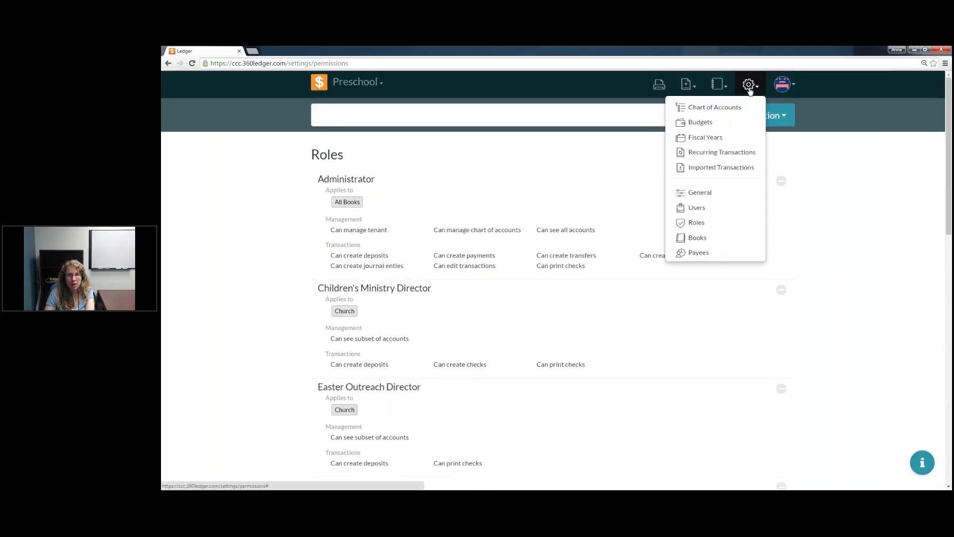
pyautogui.click(697, 210)
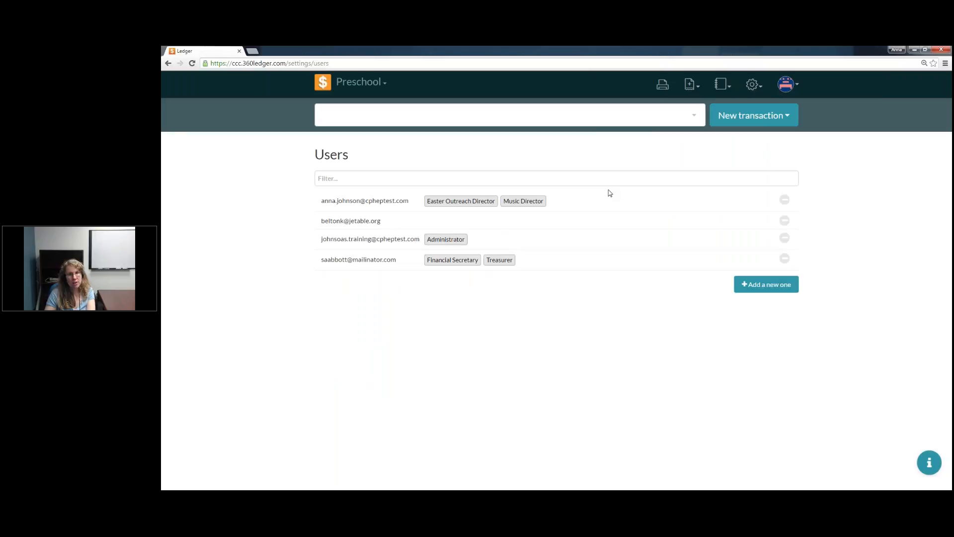
# Step: Open the first listed user's entry to view the roles available for assignment, and close it without changes
pyautogui.click(575, 208)
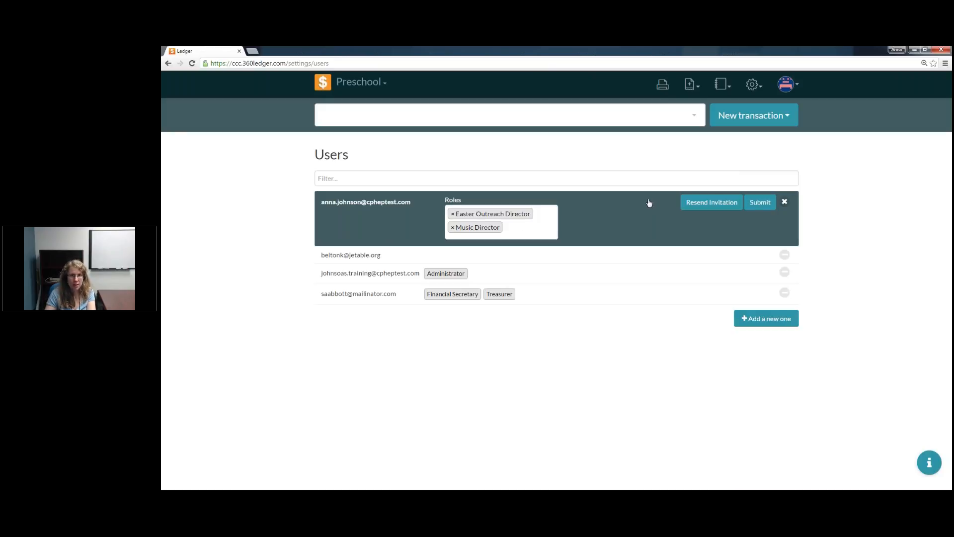
pyautogui.click(527, 230)
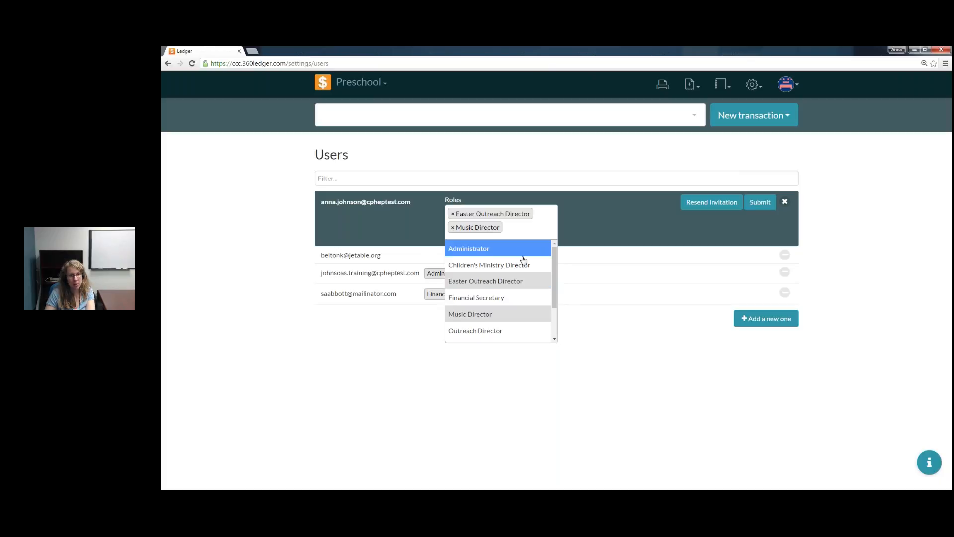
pyautogui.scroll(-1, 524, 259)
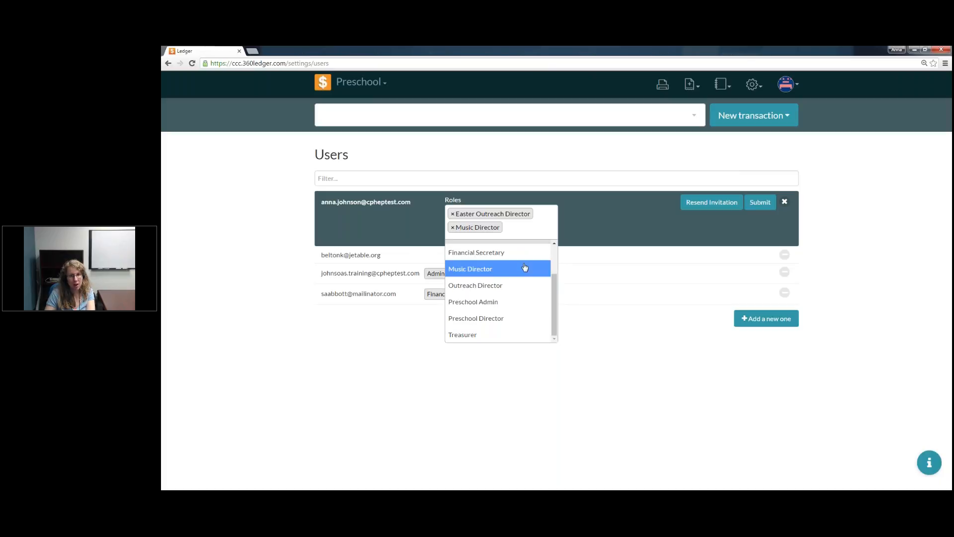
pyautogui.click(548, 215)
pyautogui.click(785, 201)
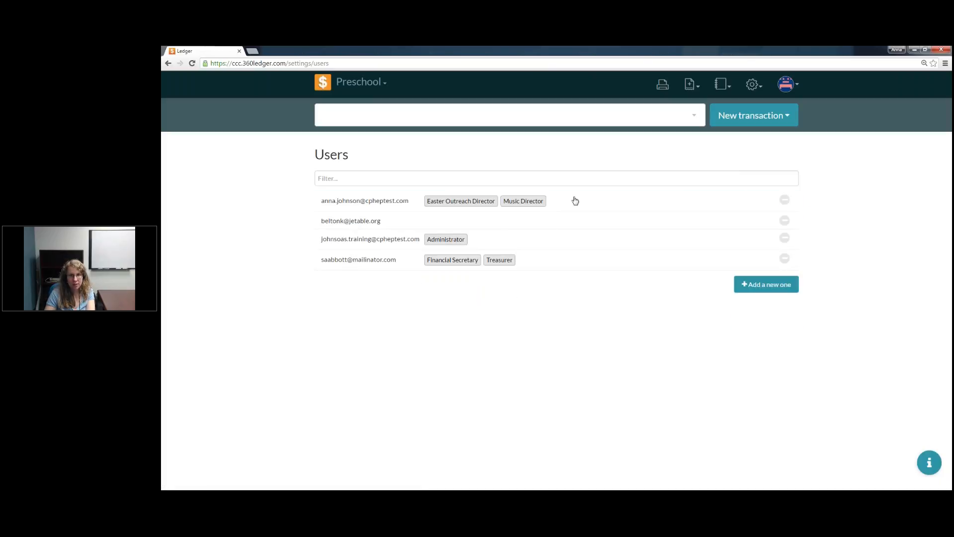
# Step: Add the Preschool Admin role to the first listed user, submit it, and view the updated entry's invitation option without resending
pyautogui.click(618, 204)
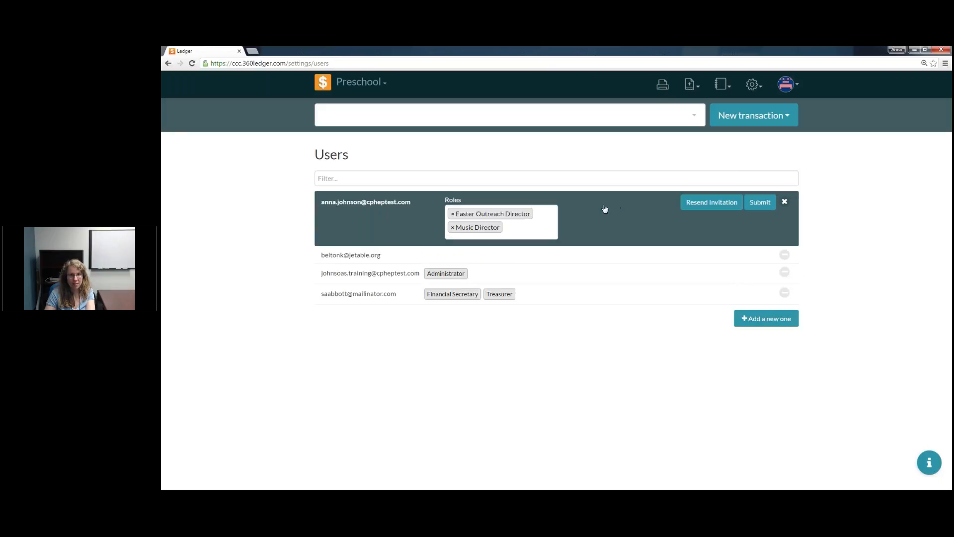
pyautogui.click(531, 231)
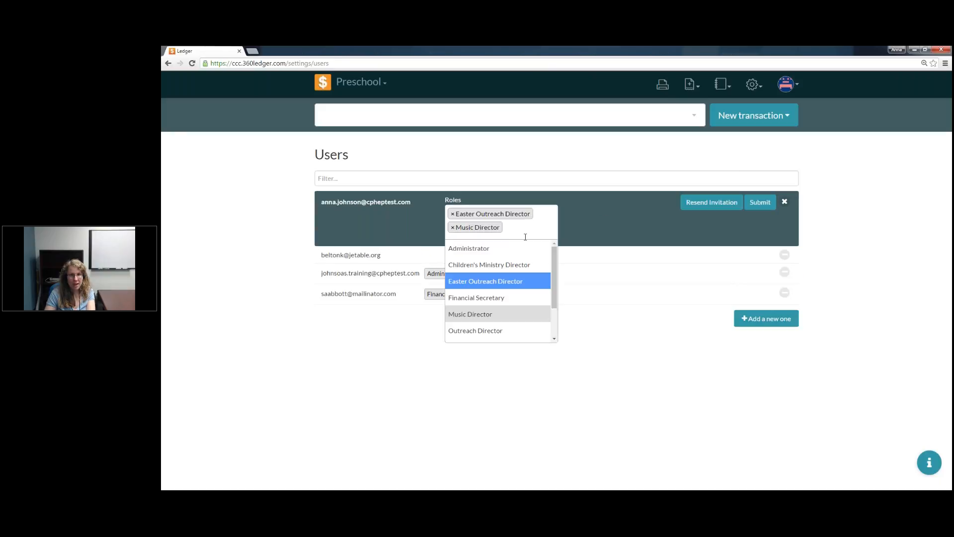
pyautogui.scroll(-2, 522, 292)
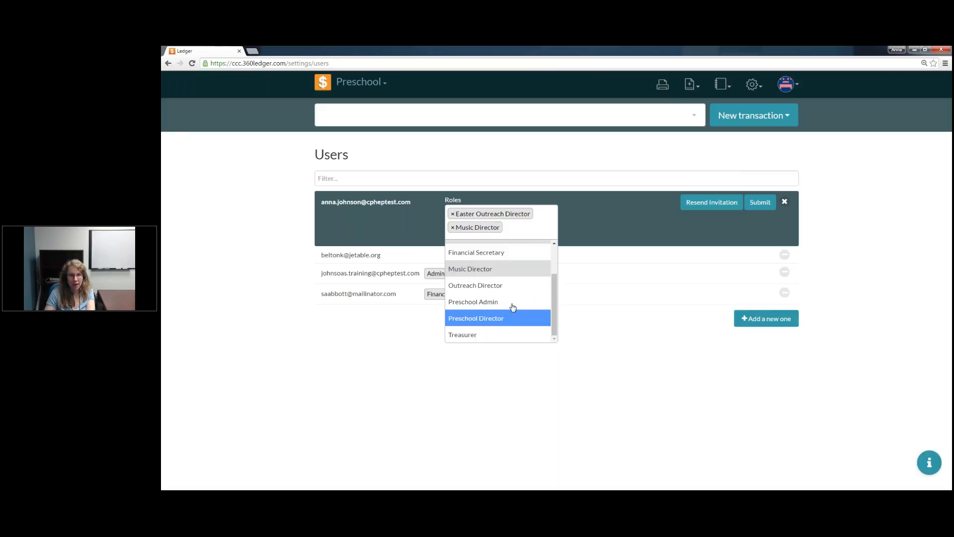
pyautogui.click(512, 303)
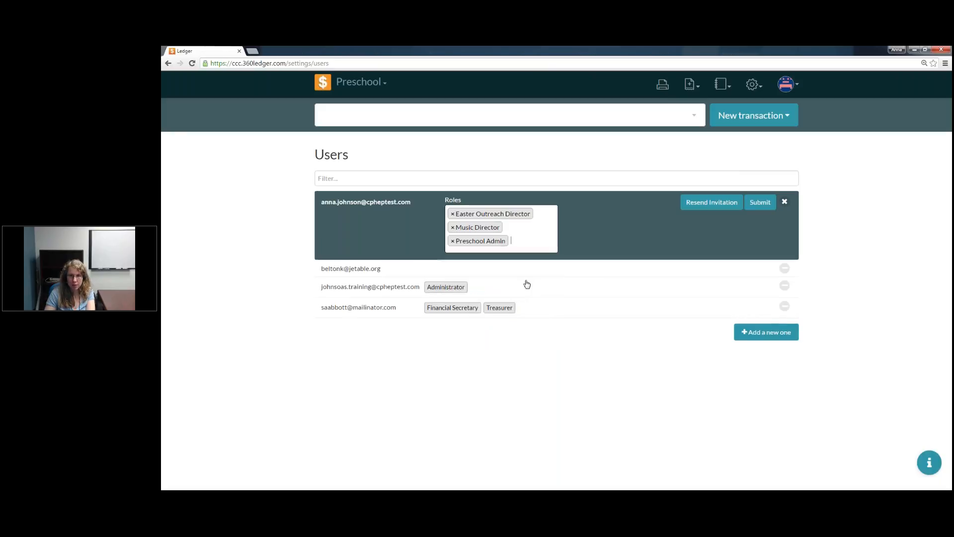
pyautogui.click(761, 204)
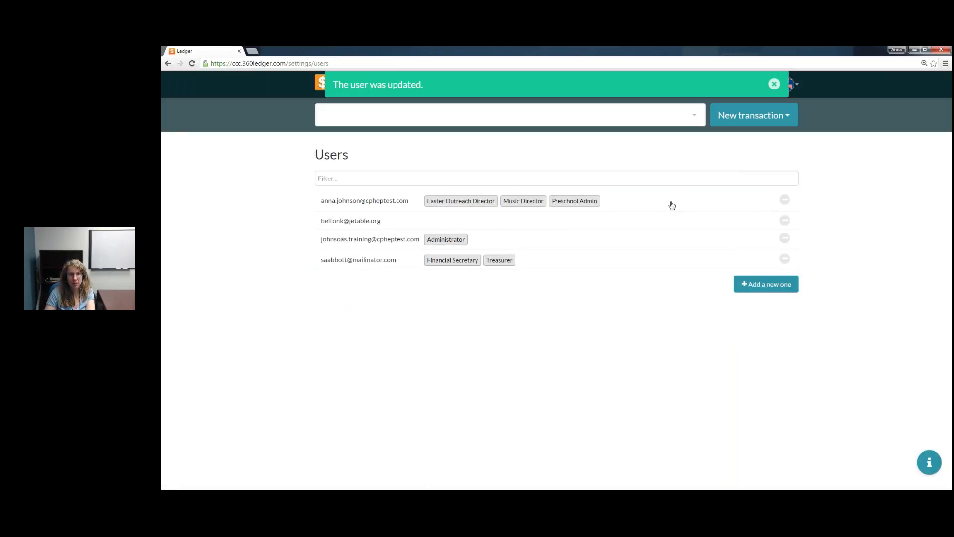
pyautogui.click(630, 200)
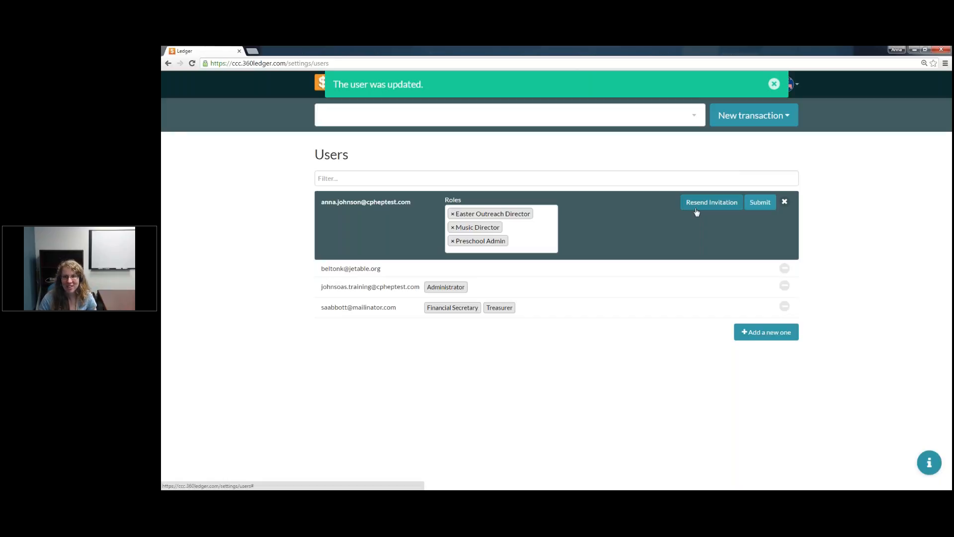
pyautogui.click(786, 203)
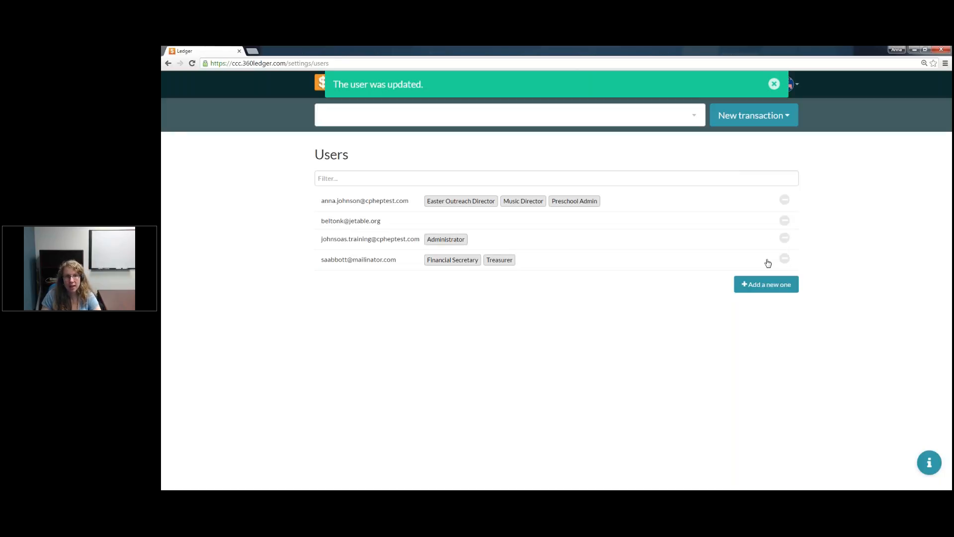
# Step: Delete the second listed user, who has no roles assigned
pyautogui.click(785, 222)
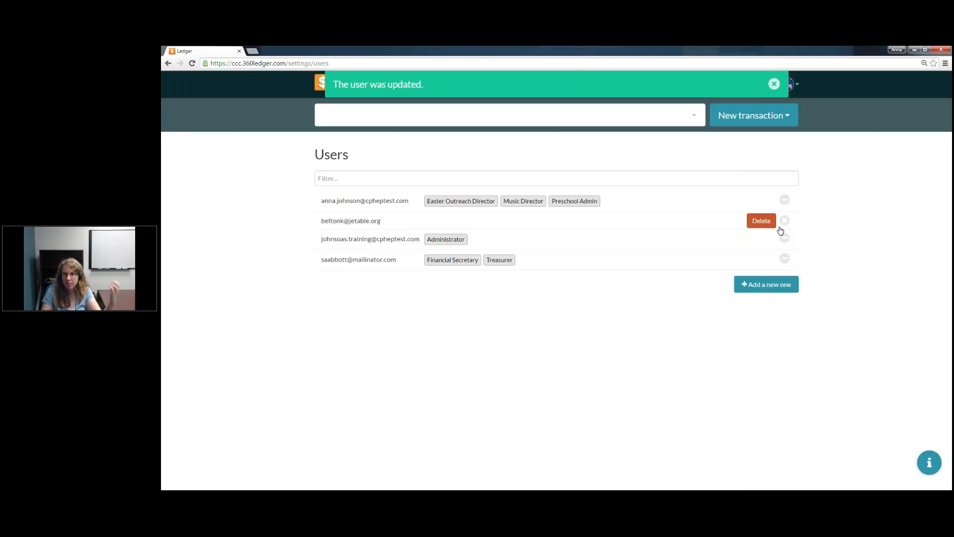
pyautogui.click(762, 221)
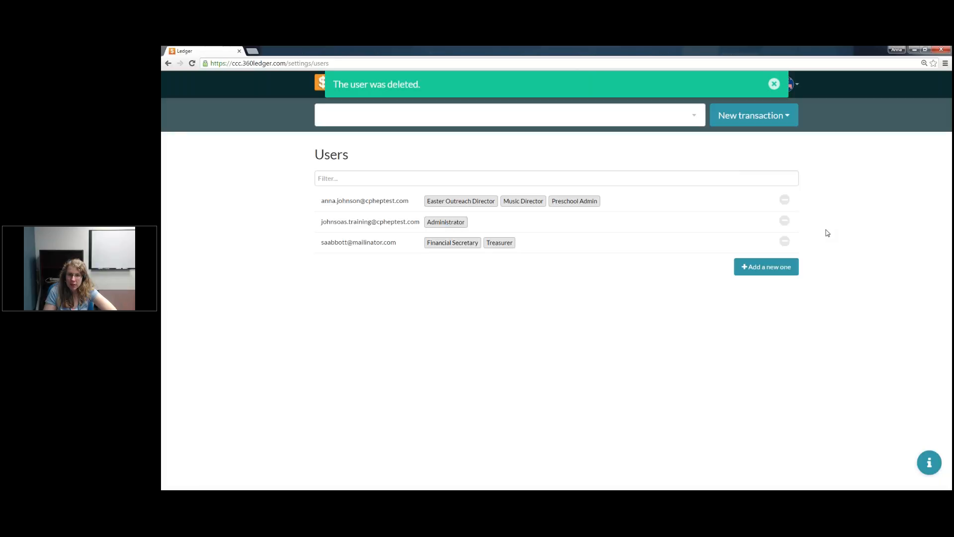
# Step: Remove the Financial Secretary and Treasurer roles from the last listed user, submit the change, and dismiss the notification
pyautogui.click(521, 246)
pyautogui.click(453, 255)
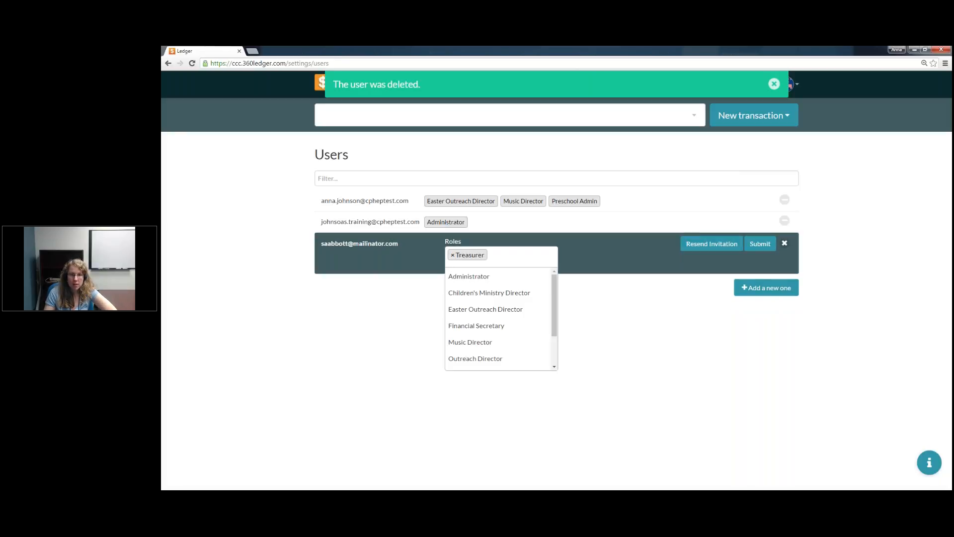
pyautogui.click(452, 255)
pyautogui.click(761, 243)
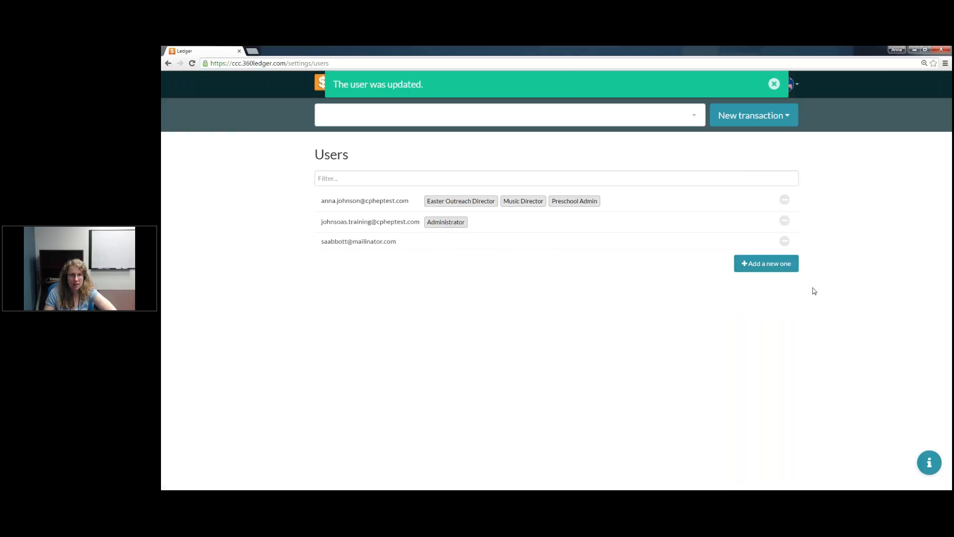
pyautogui.click(778, 86)
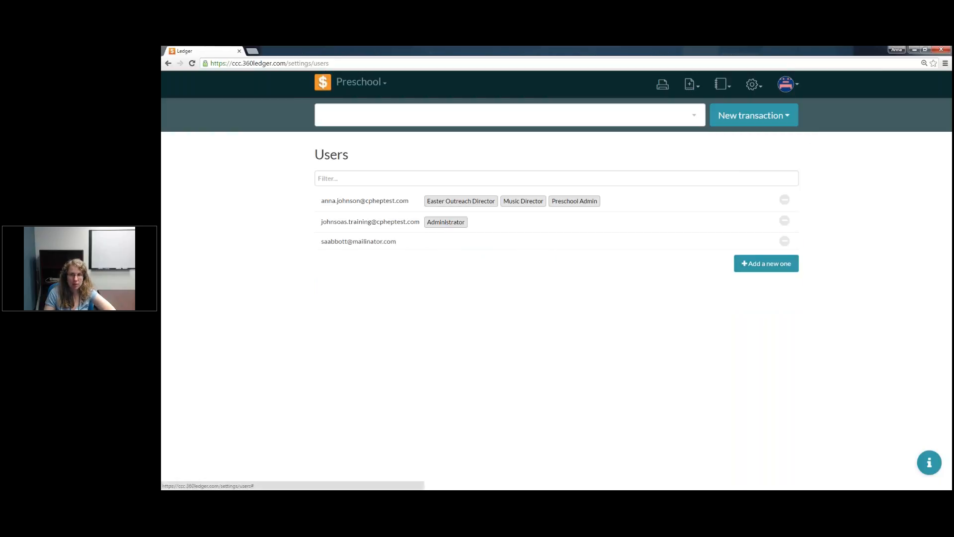
# Step: Open the Preschool book's 2017 Event Log and examine the recorded account, transaction and payee changes
pyautogui.click(728, 87)
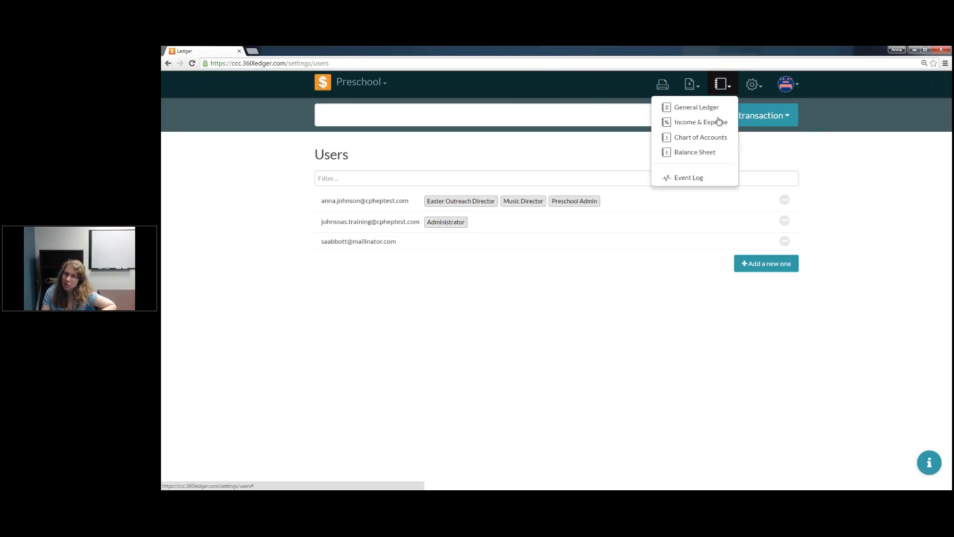
pyautogui.click(698, 178)
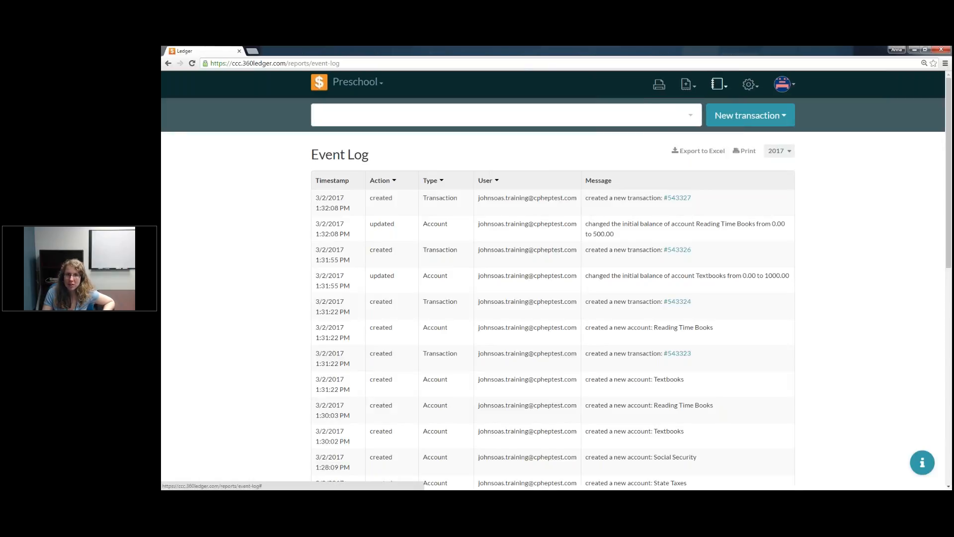
pyautogui.click(719, 84)
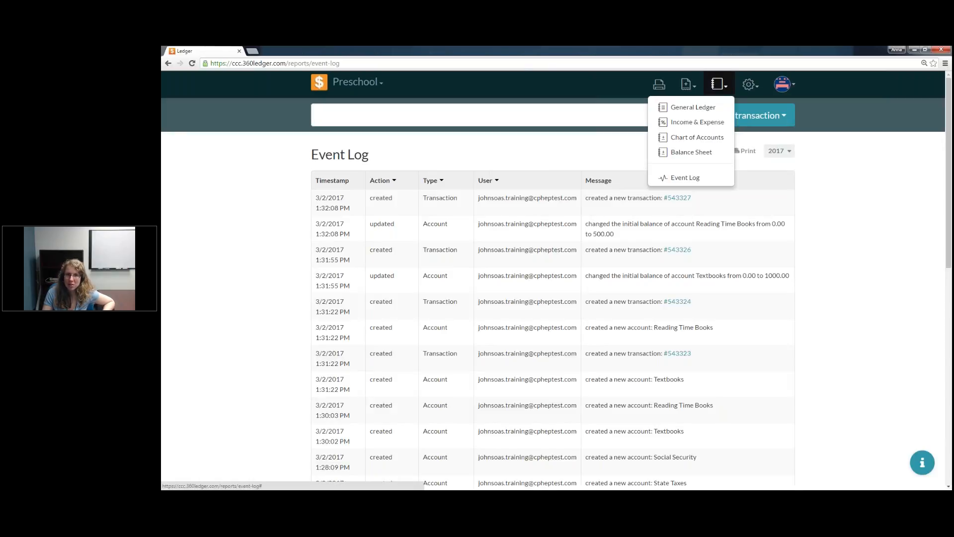
pyautogui.click(688, 178)
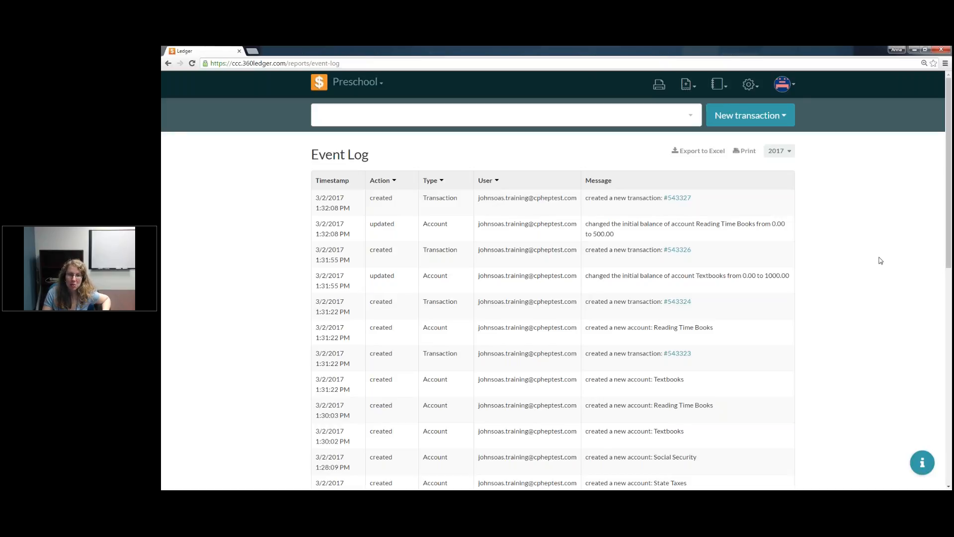
pyautogui.scroll(-2, 794, 284)
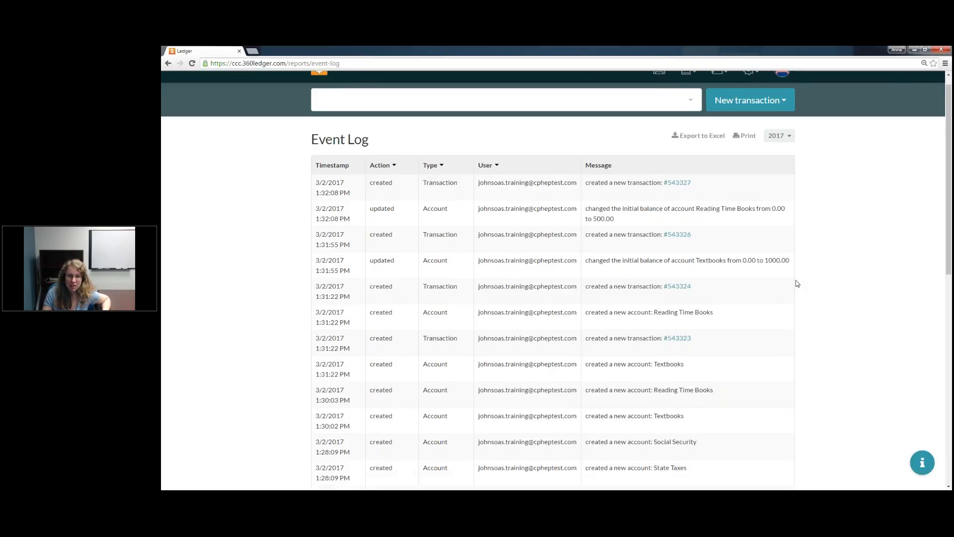
pyautogui.scroll(-1, 538, 441)
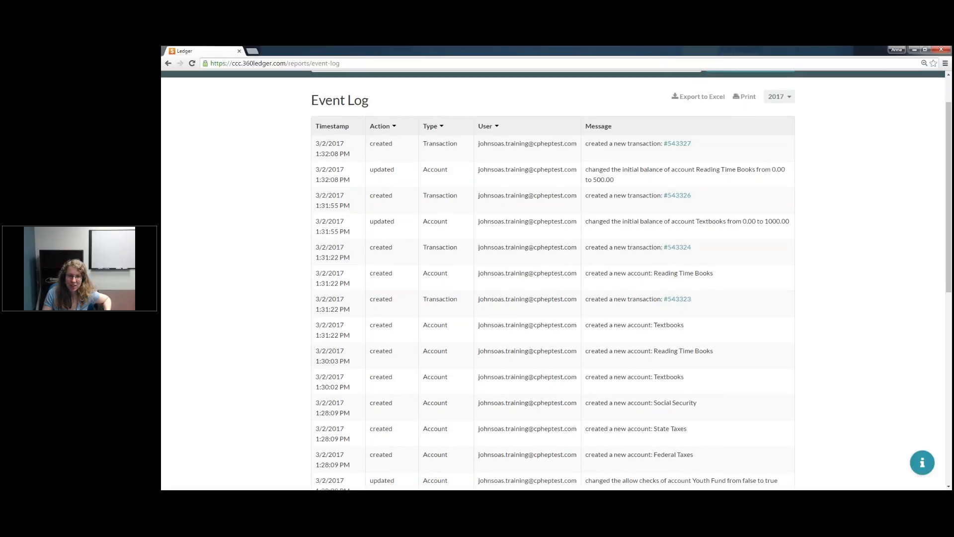
pyautogui.scroll(-10, 553, 279)
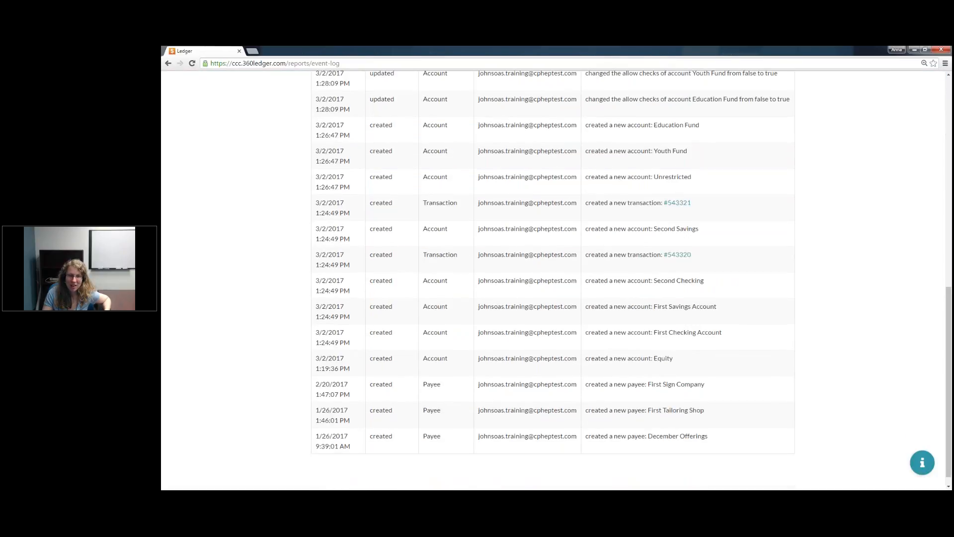
pyautogui.scroll(1, 345, 442)
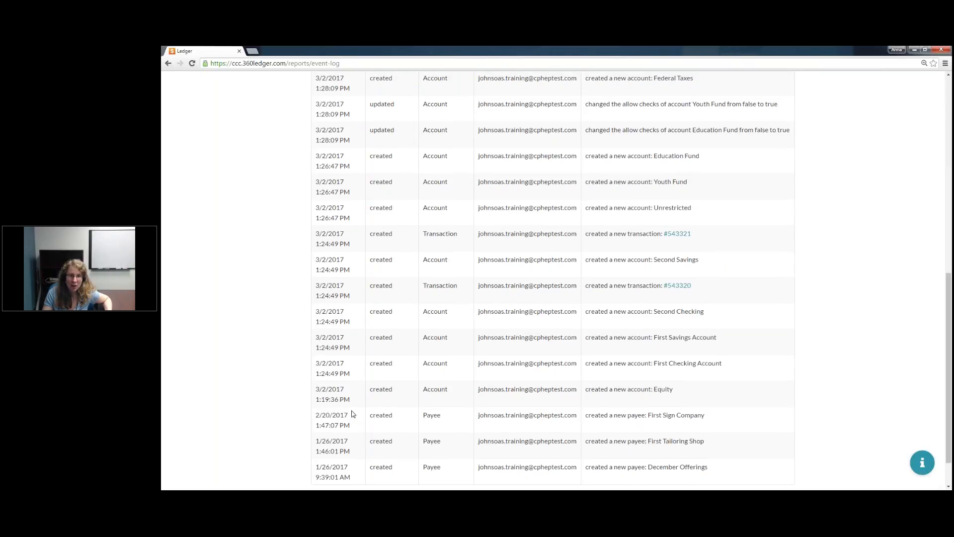
pyautogui.scroll(4, 352, 416)
pyautogui.scroll(5, 353, 414)
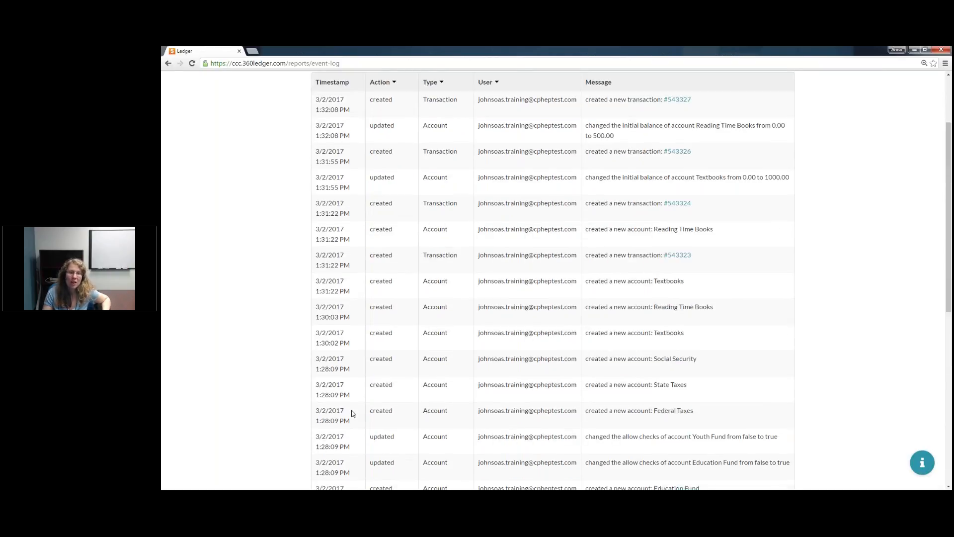
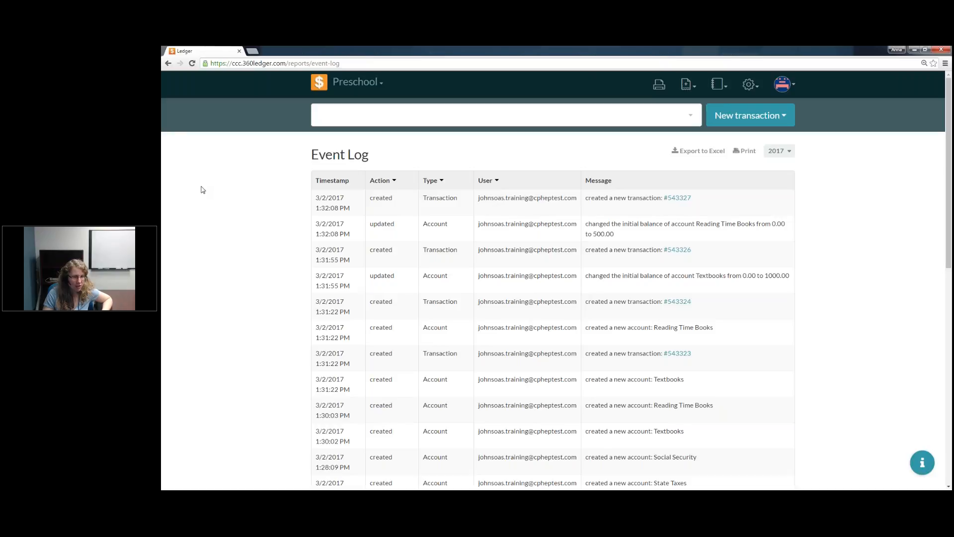
# Step: Minimize the browser window with the Event Log to return to the Church360 Ledger presentation slideshow
pyautogui.click(915, 51)
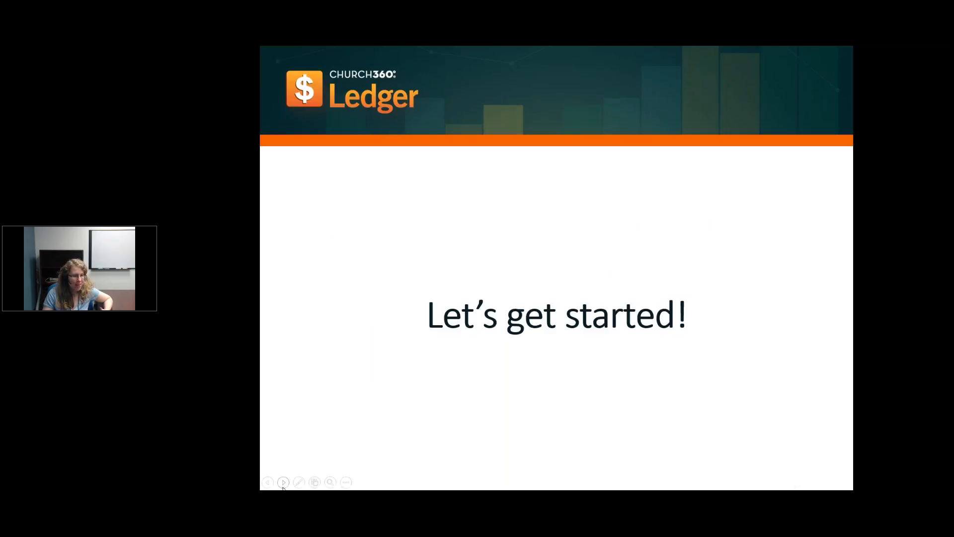